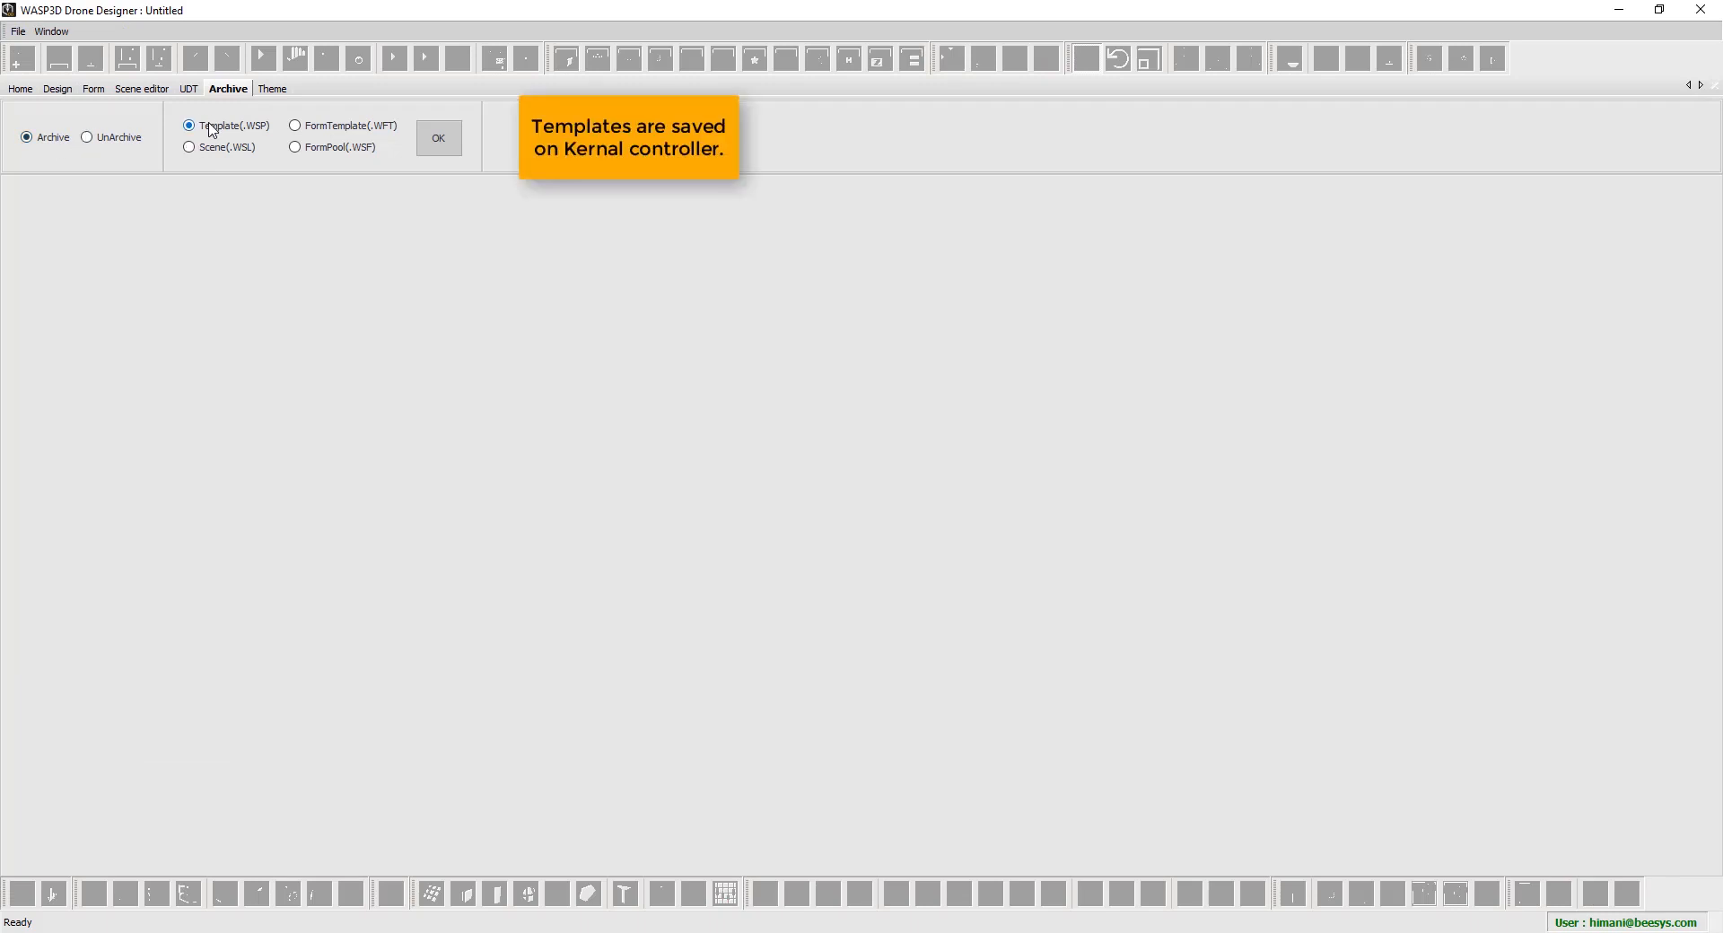
Expand WaspLoader and add the Election Package template folder to the archive file list
{"action": "left_click", "coordinate": [436, 139]}
{"action": "left_click", "coordinate": [164, 260]}
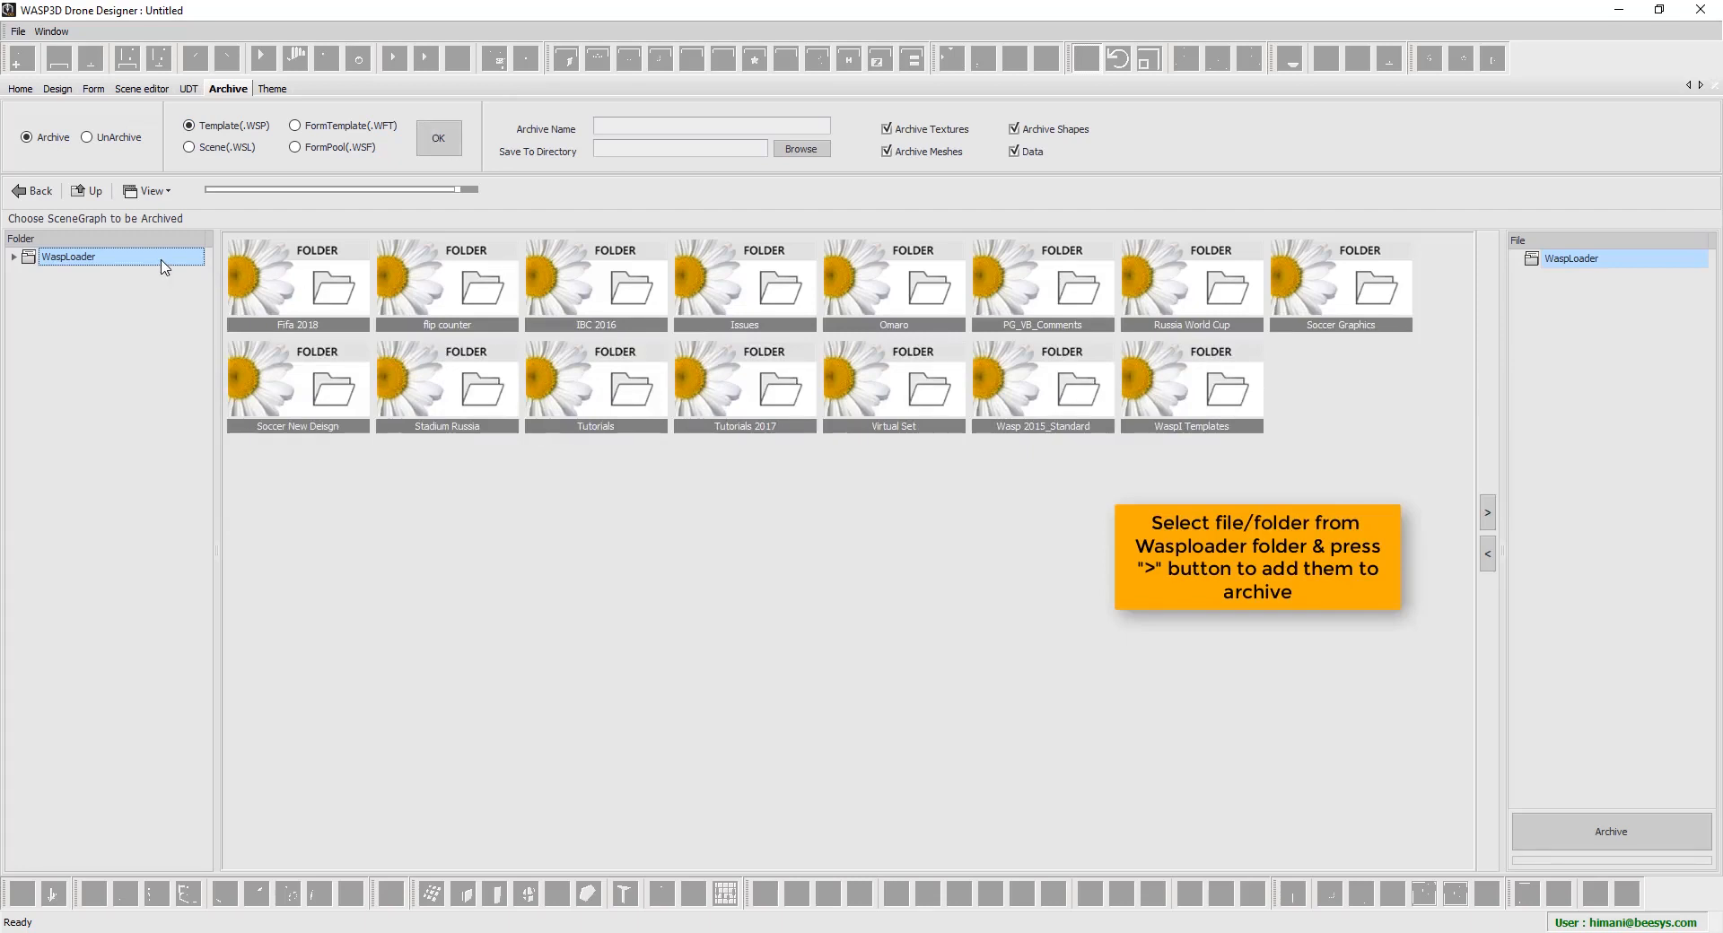
{"action": "double_click", "coordinate": [163, 259]}
{"action": "left_click", "coordinate": [151, 279]}
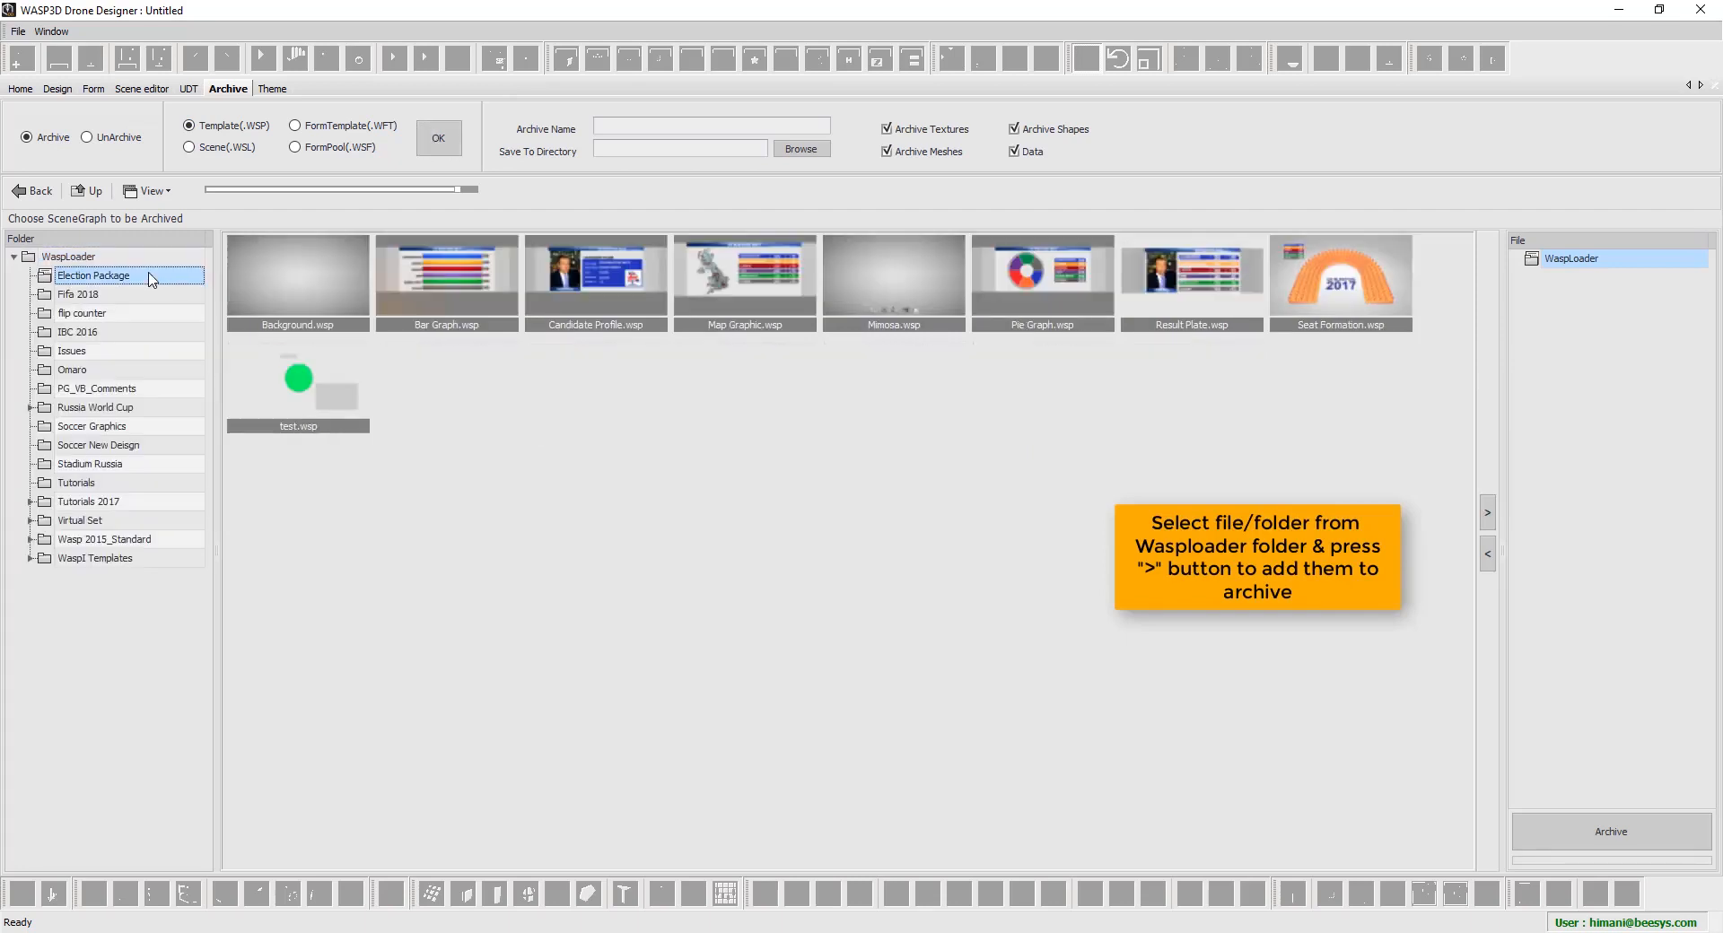
{"action": "left_click", "coordinate": [1488, 513]}
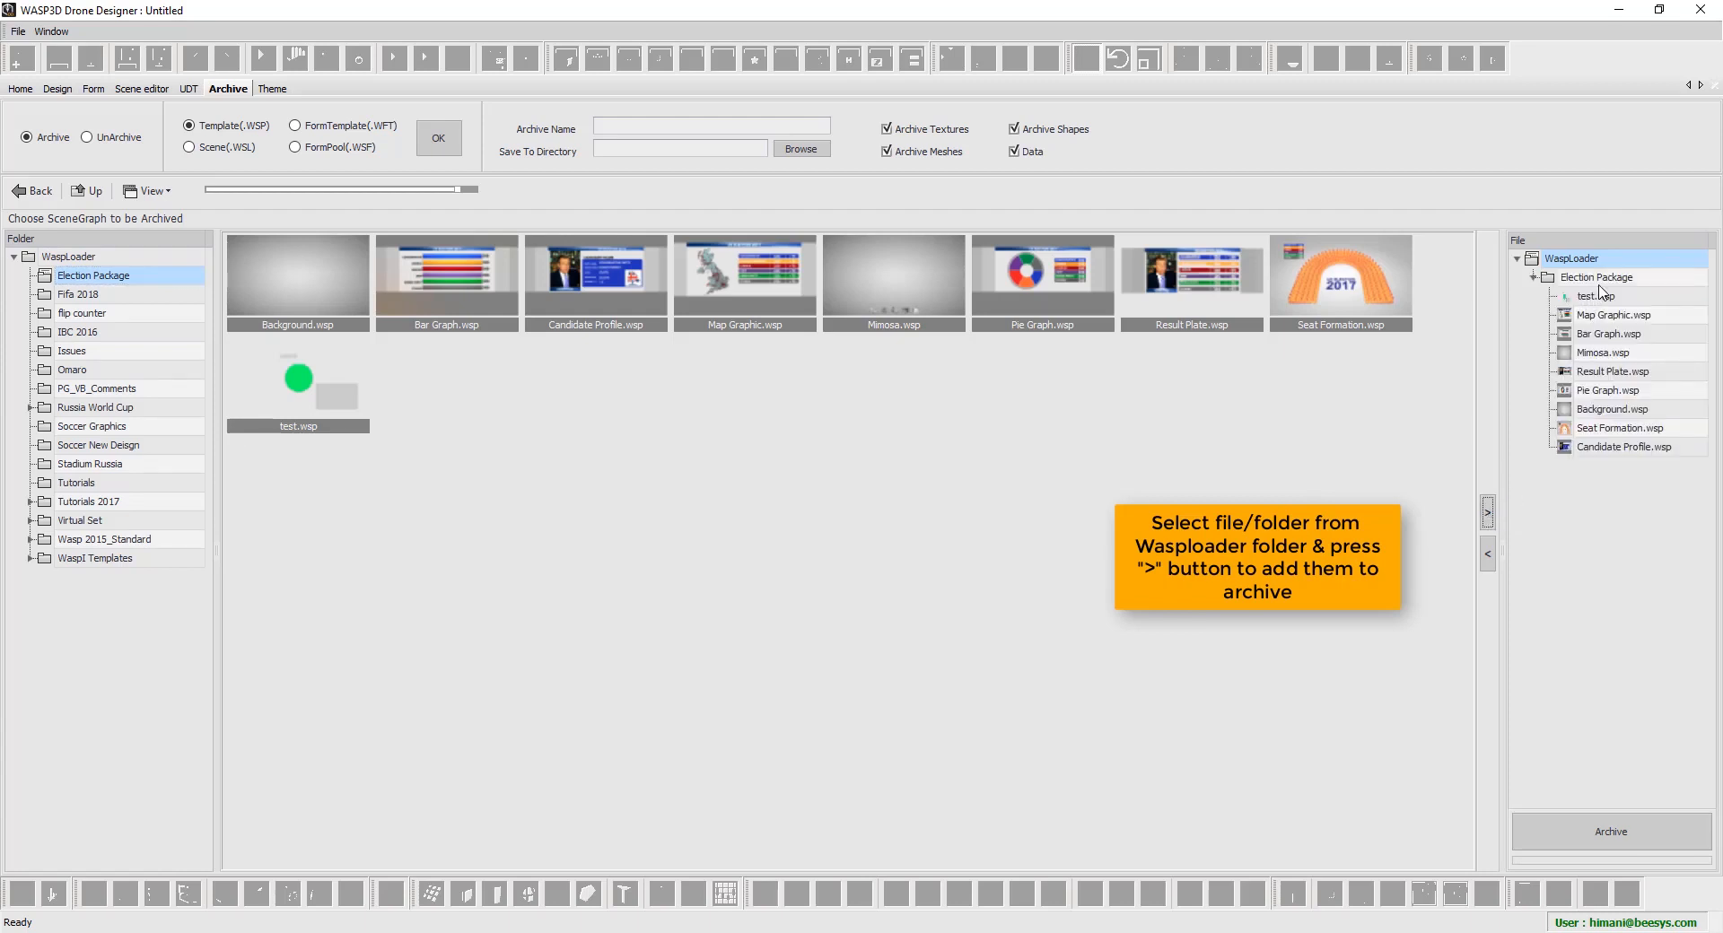
{"action": "double_click", "coordinate": [1597, 279]}
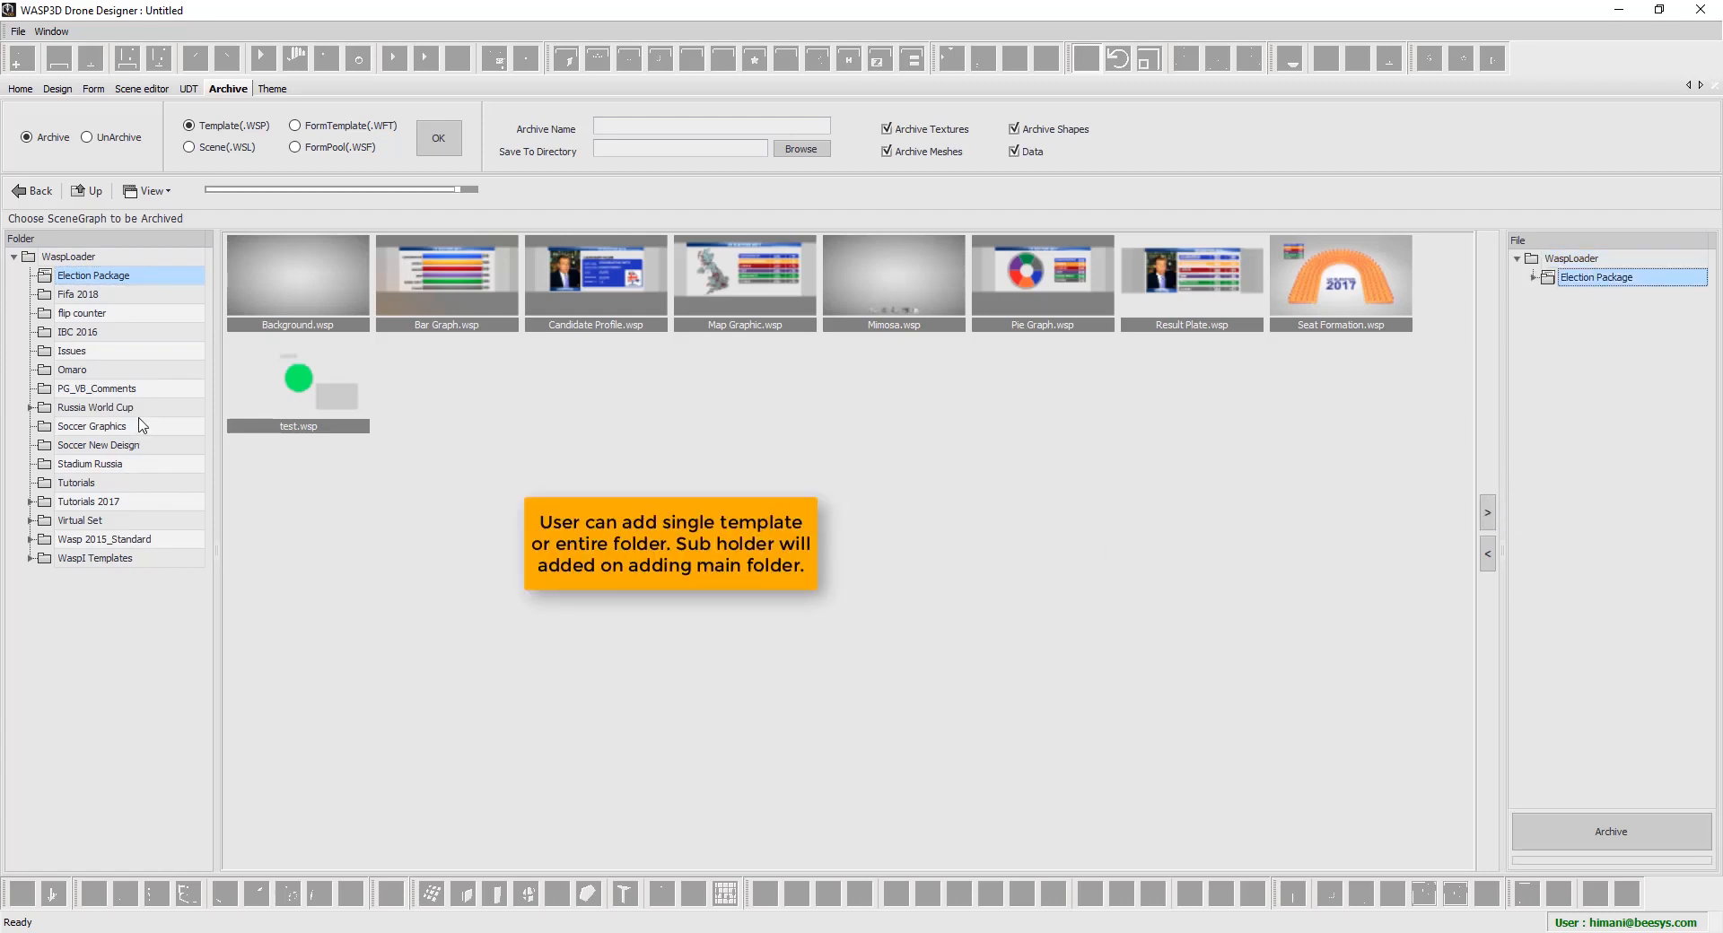
Add Tutorials 2017 and check its Named Event, Triggers and WaspI subfolders in the list
{"action": "left_click", "coordinate": [126, 502]}
{"action": "left_click", "coordinate": [1487, 514]}
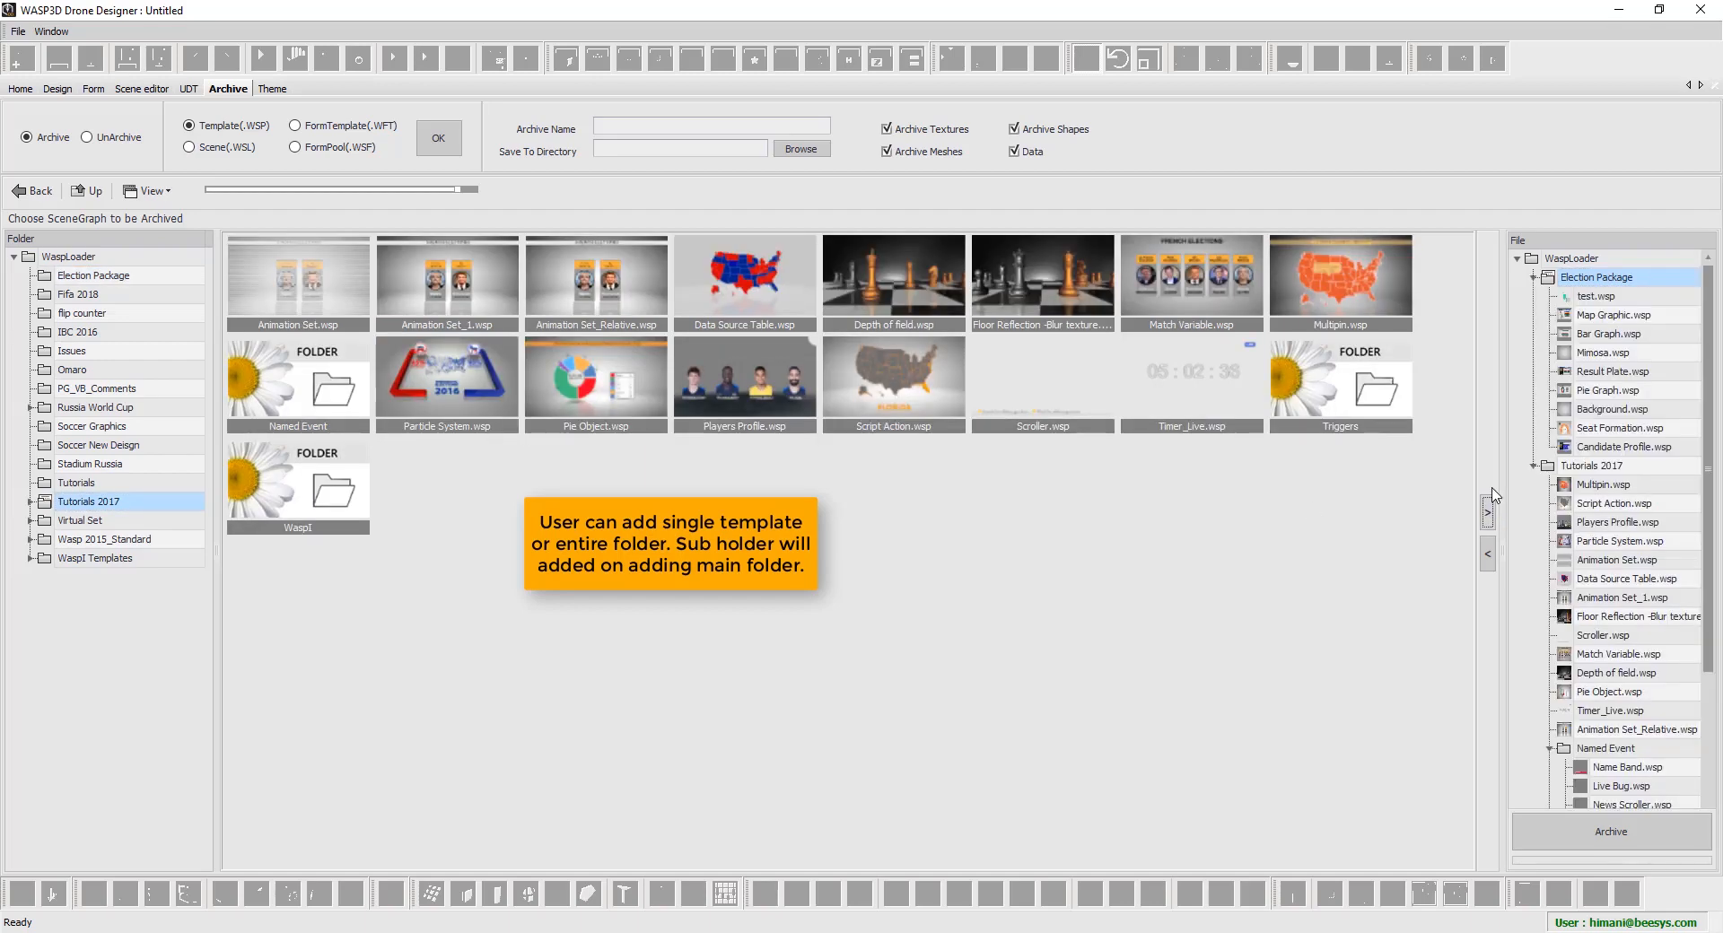
{"action": "left_click", "coordinate": [1534, 278]}
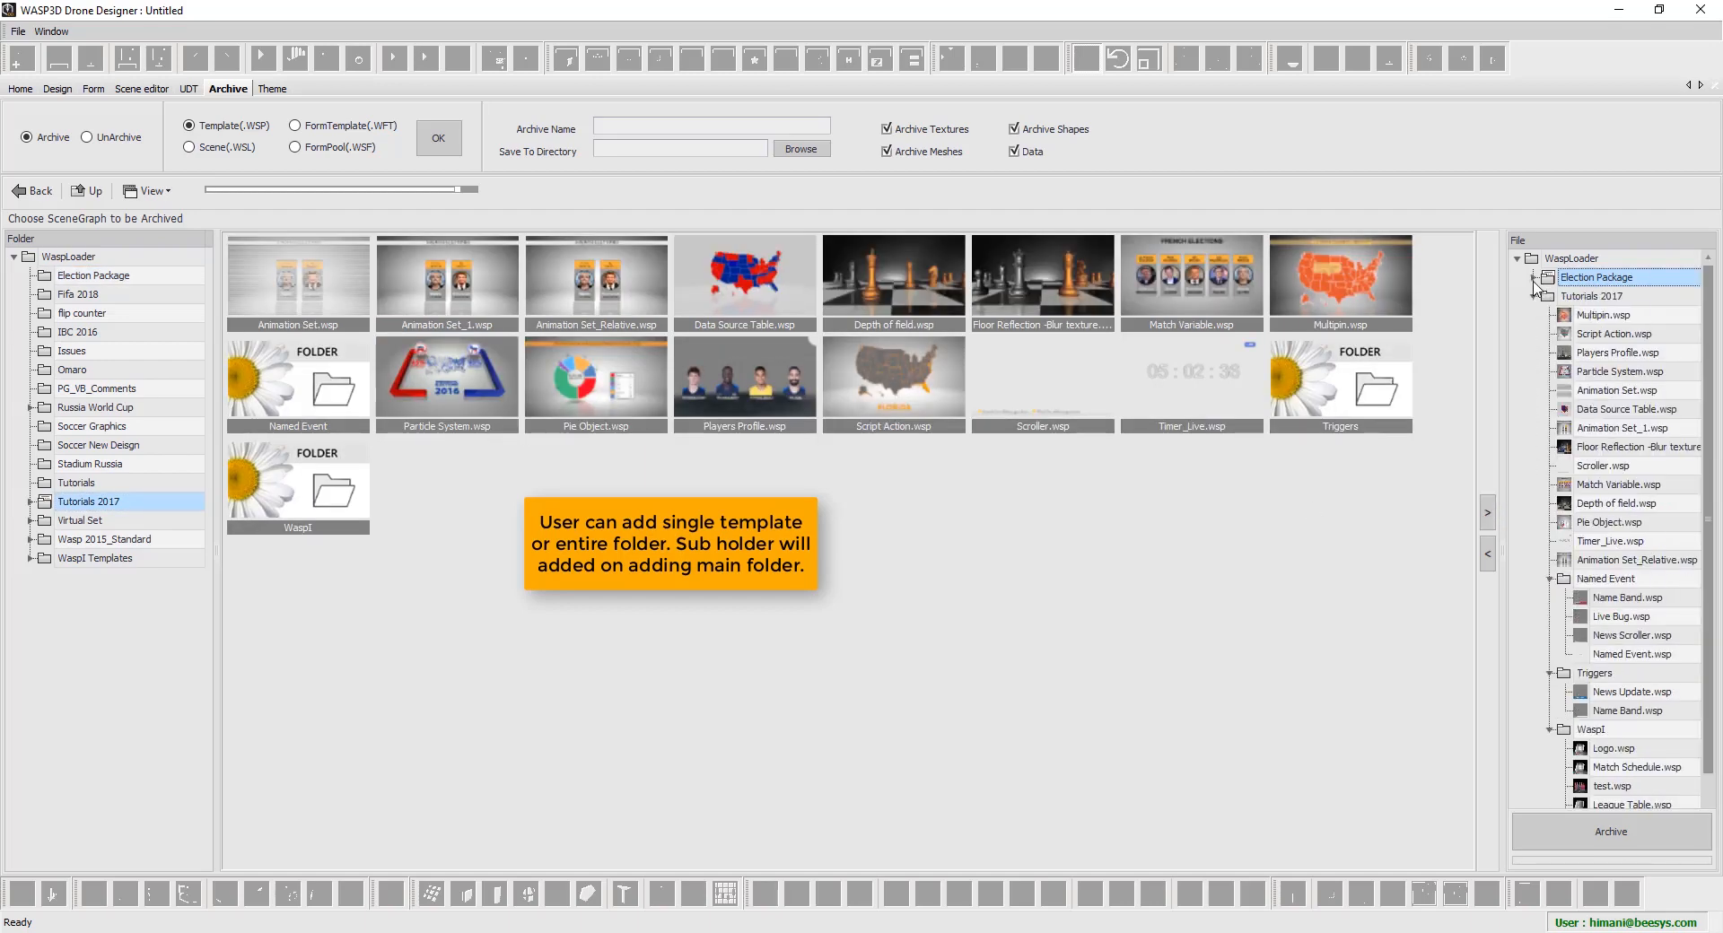
{"action": "left_click", "coordinate": [1598, 300]}
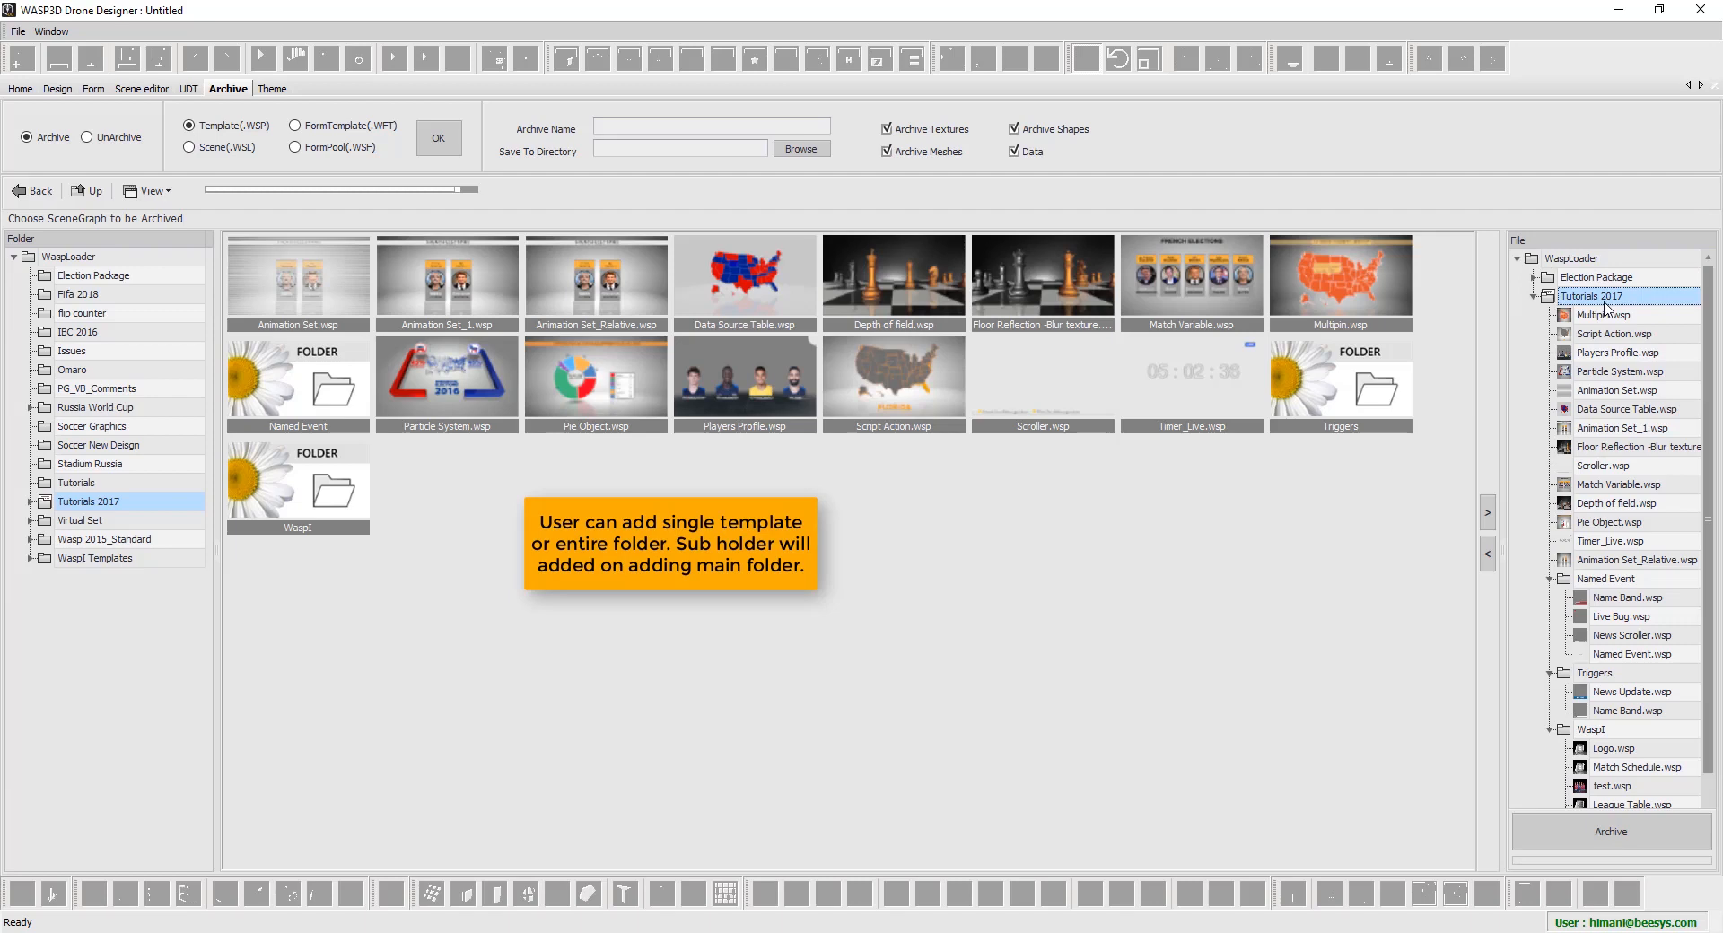
{"action": "left_click", "coordinate": [30, 501]}
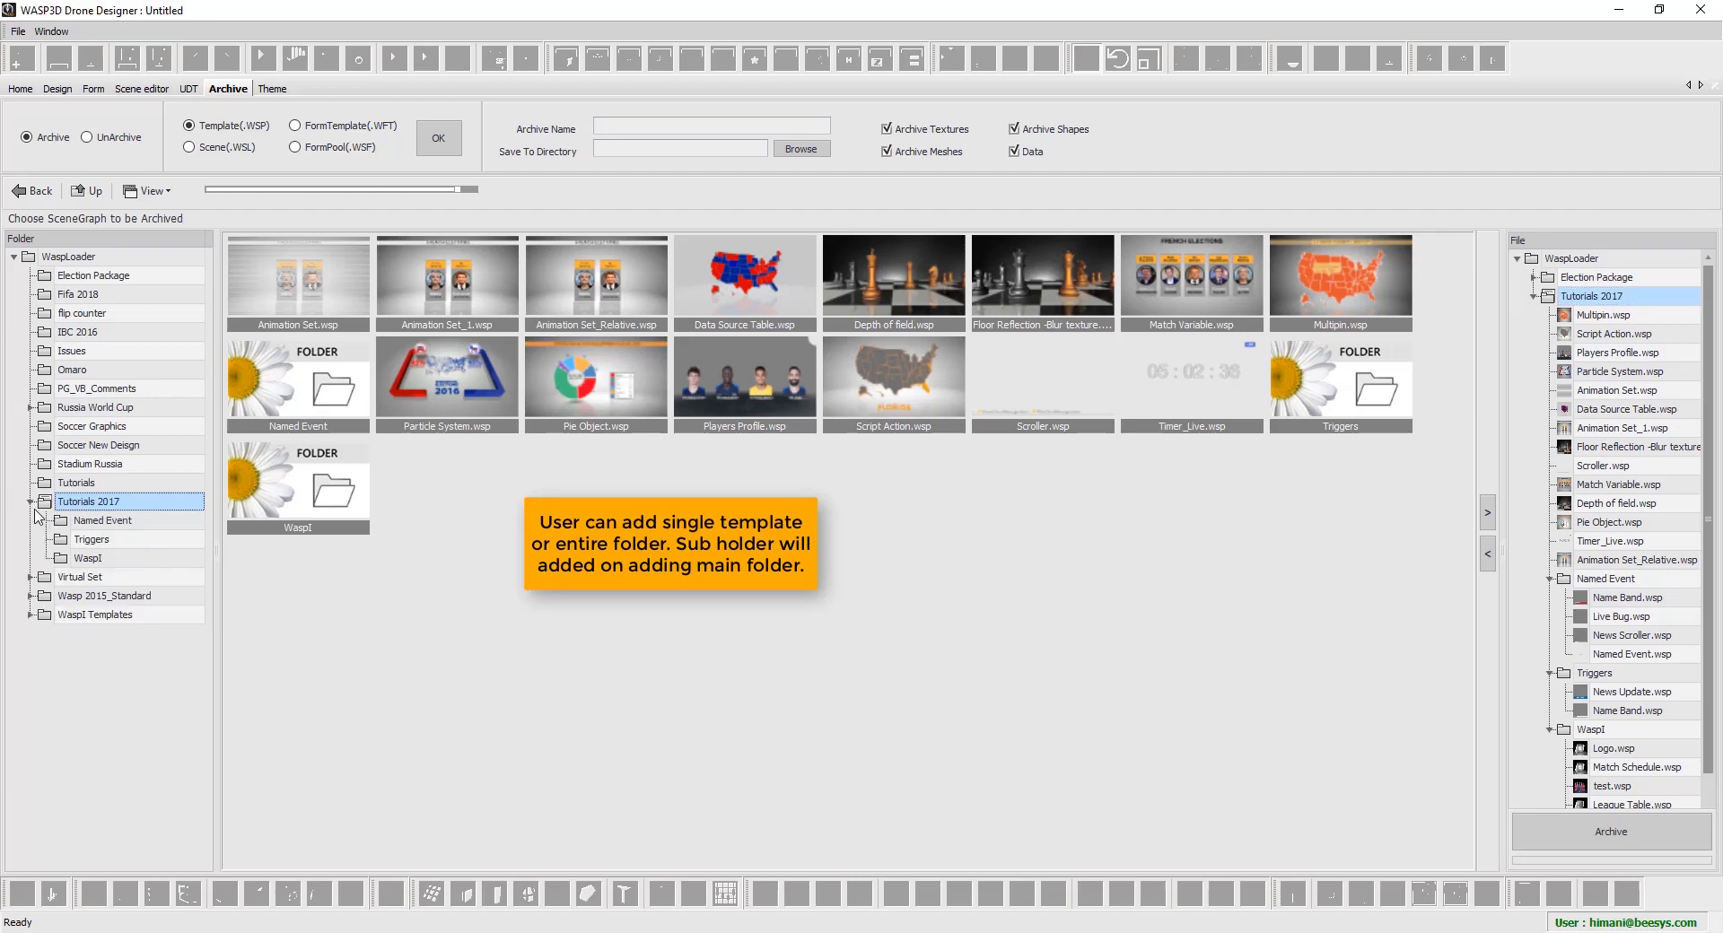
{"action": "left_click", "coordinate": [119, 524]}
{"action": "scroll", "coordinate": [1681, 739], "scroll_direction": "down", "scroll_amount": 2}
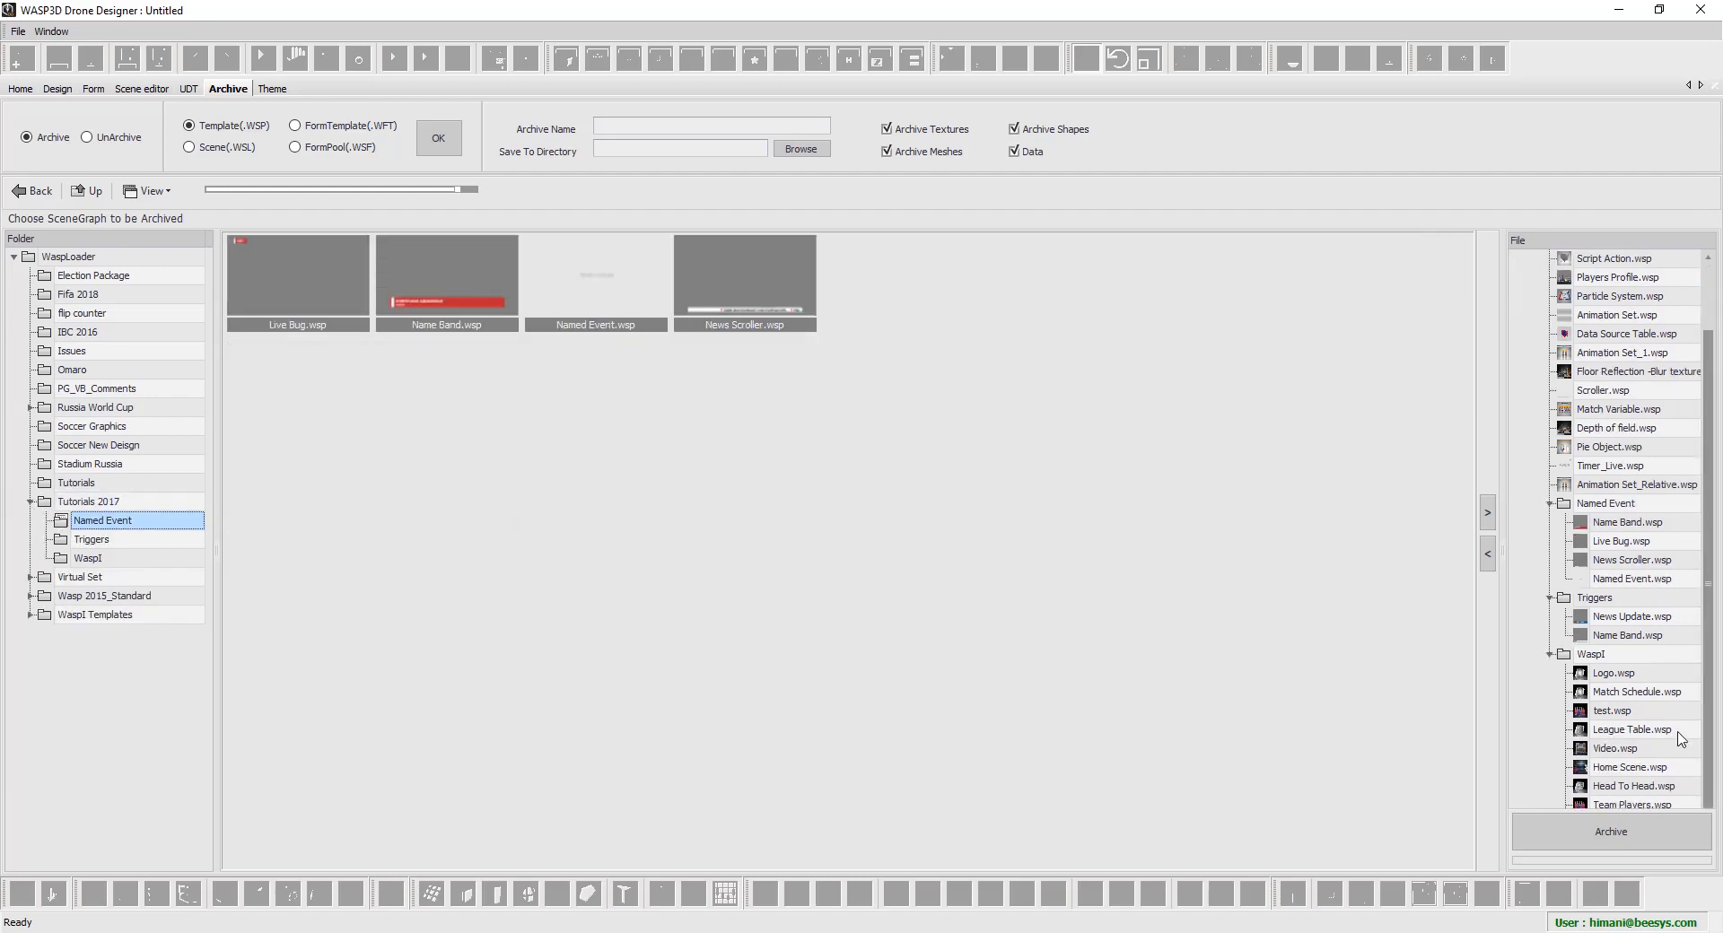
{"action": "left_click", "coordinate": [1643, 504]}
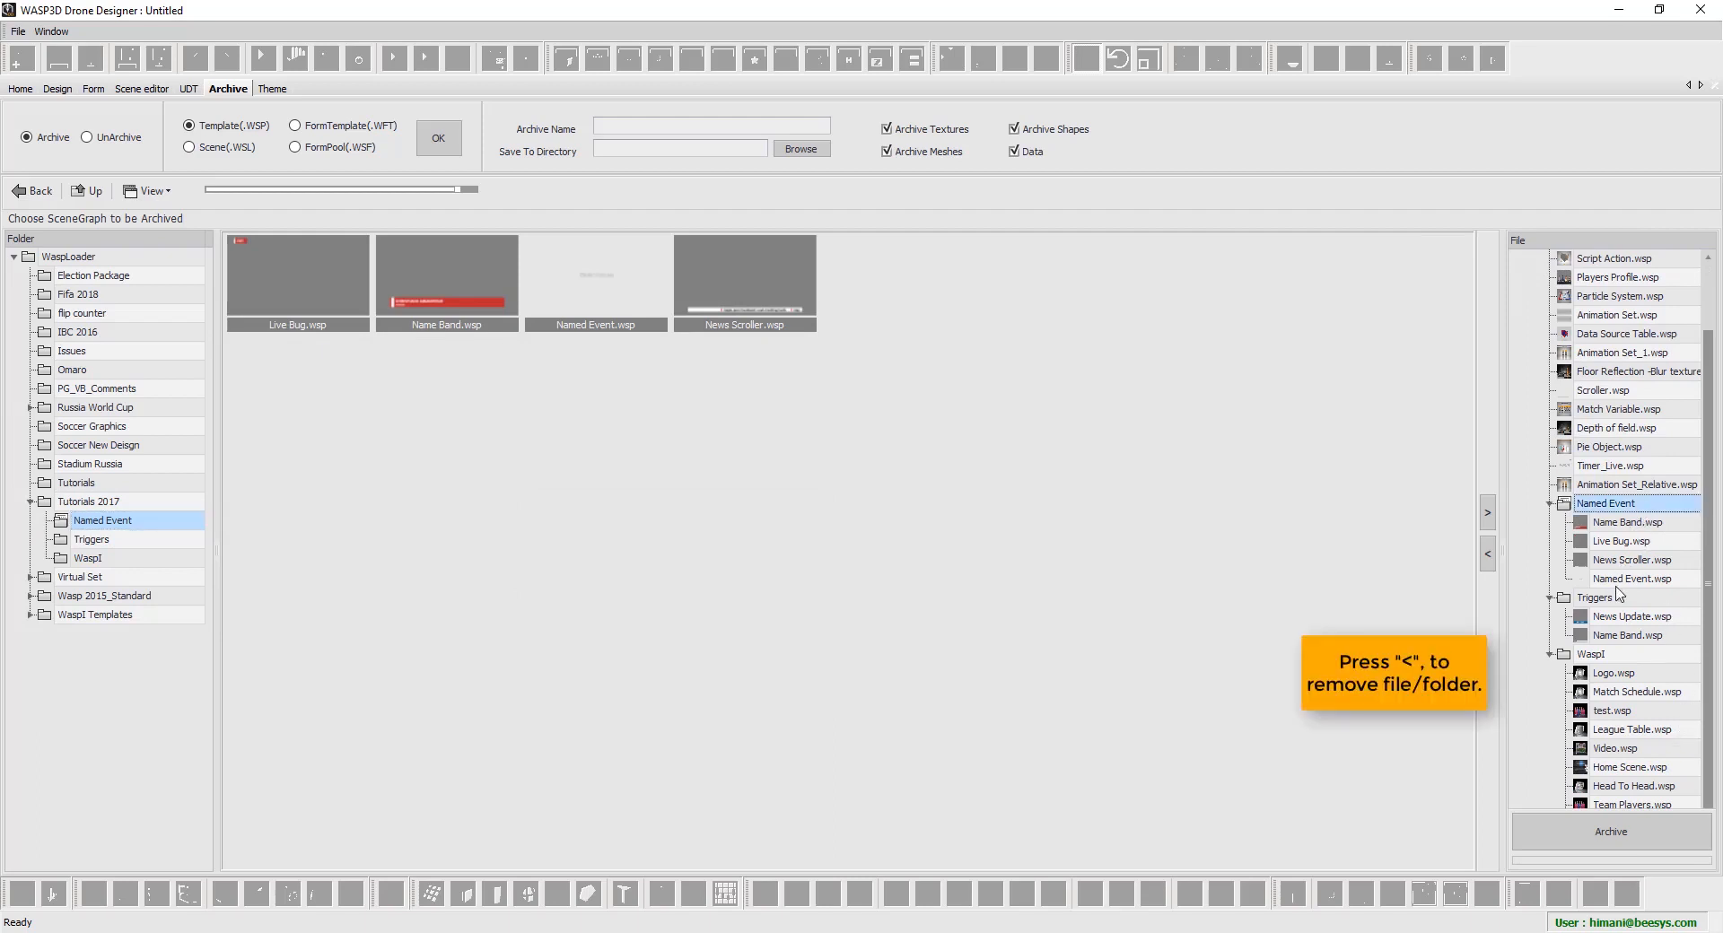
{"action": "left_click", "coordinate": [1613, 599]}
{"action": "left_click", "coordinate": [1607, 655]}
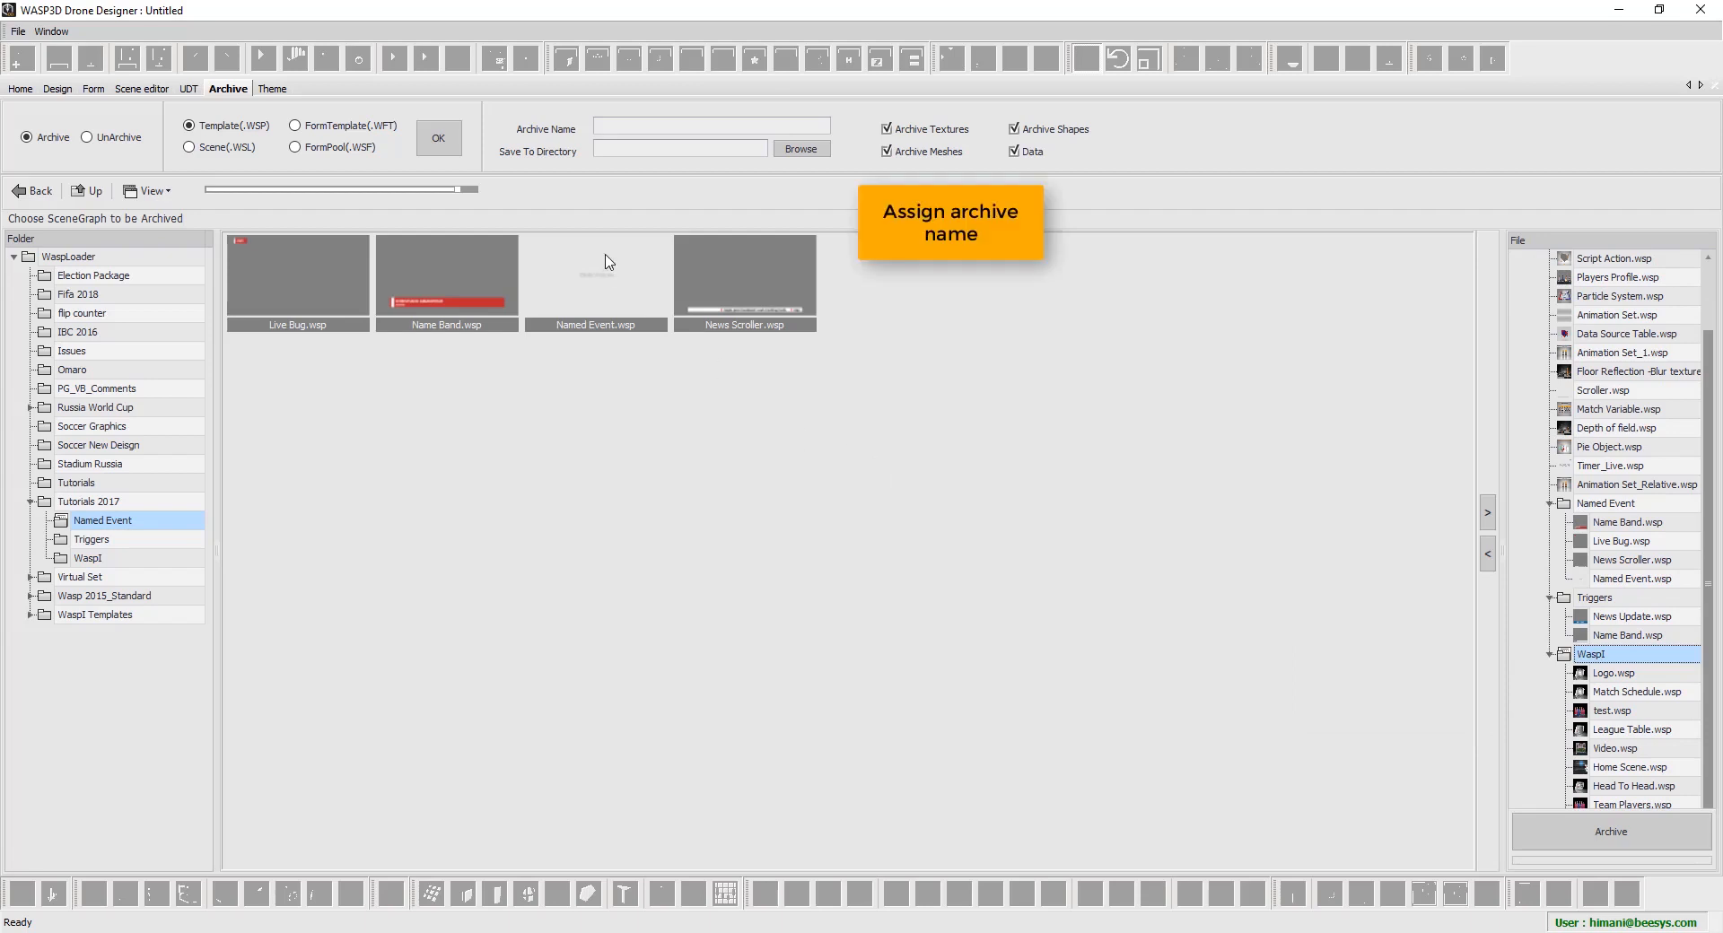
Enter 'Archive Tut' as the archive name and choose Desktop as the save directory
{"action": "left_click", "coordinate": [643, 129]}
{"action": "type", "text": "Archive Tut"}
{"action": "left_click", "coordinate": [811, 149]}
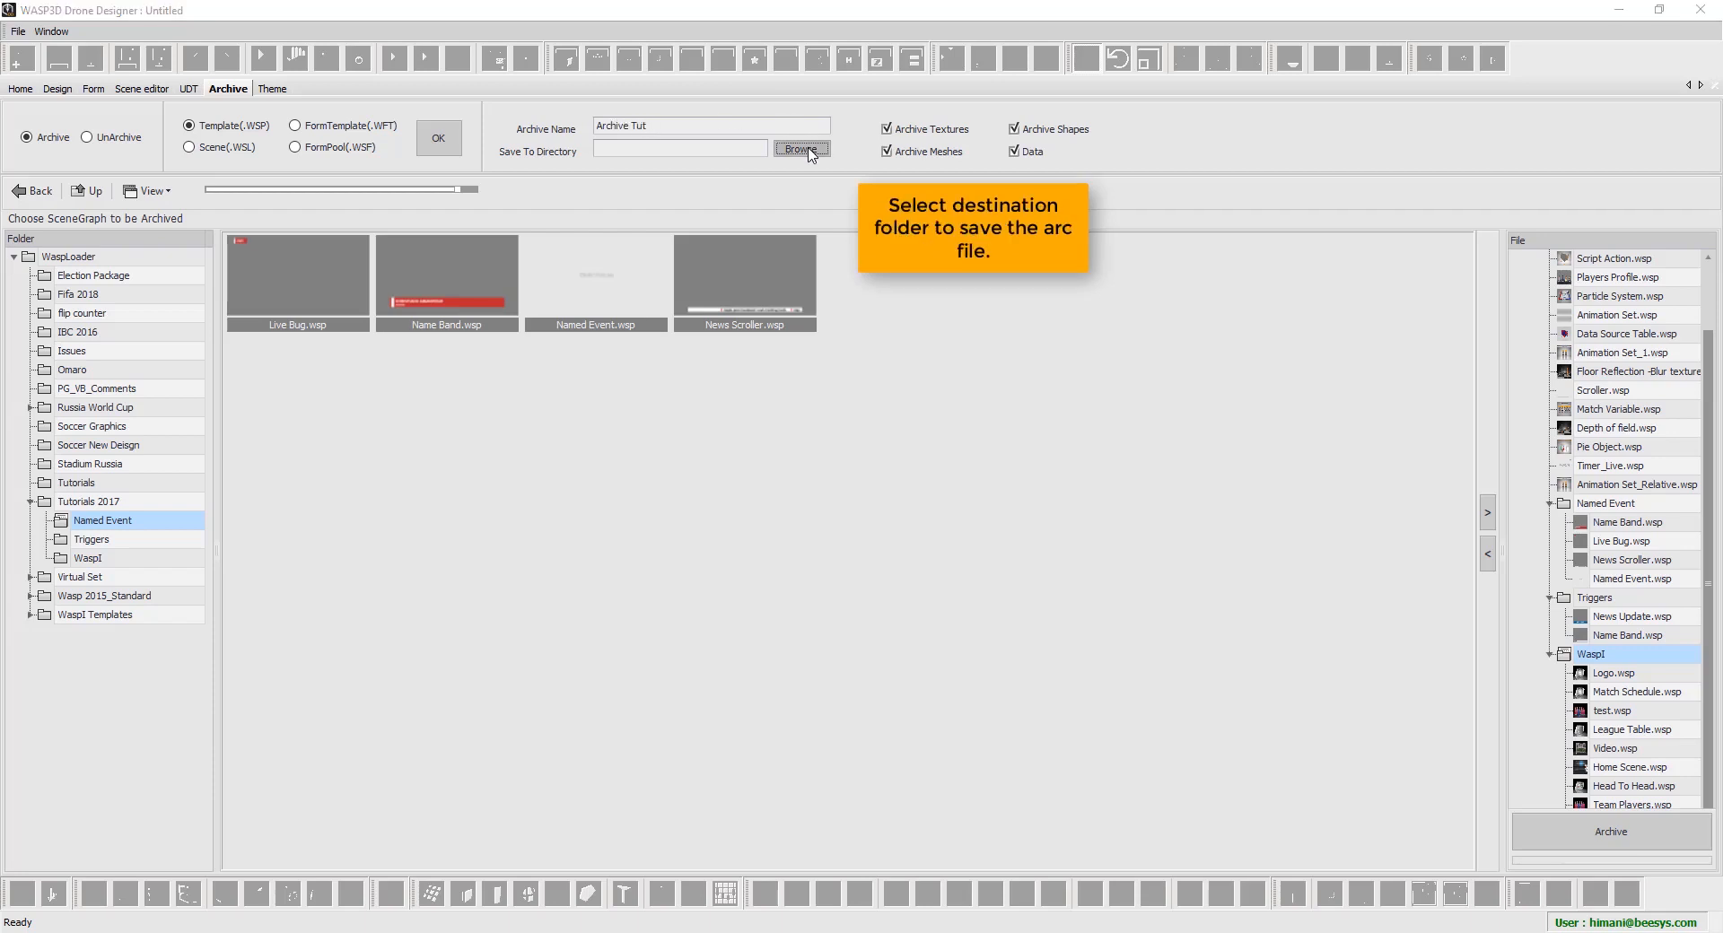
{"action": "left_click", "coordinate": [766, 410]}
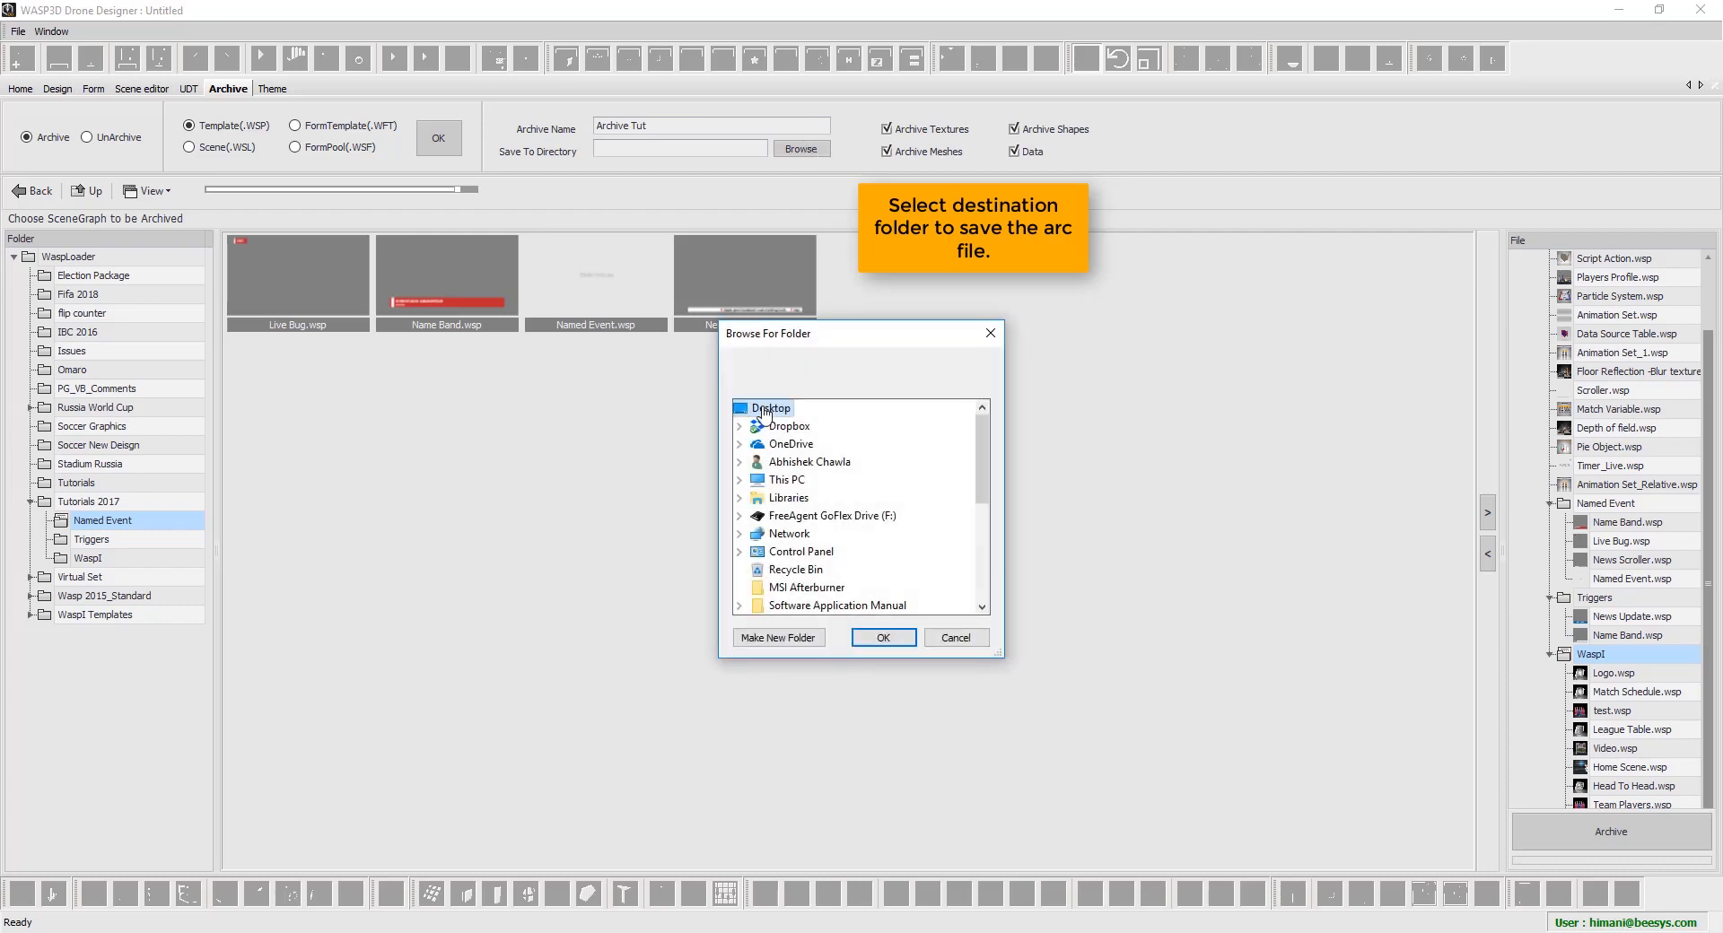
{"action": "left_click", "coordinate": [880, 639]}
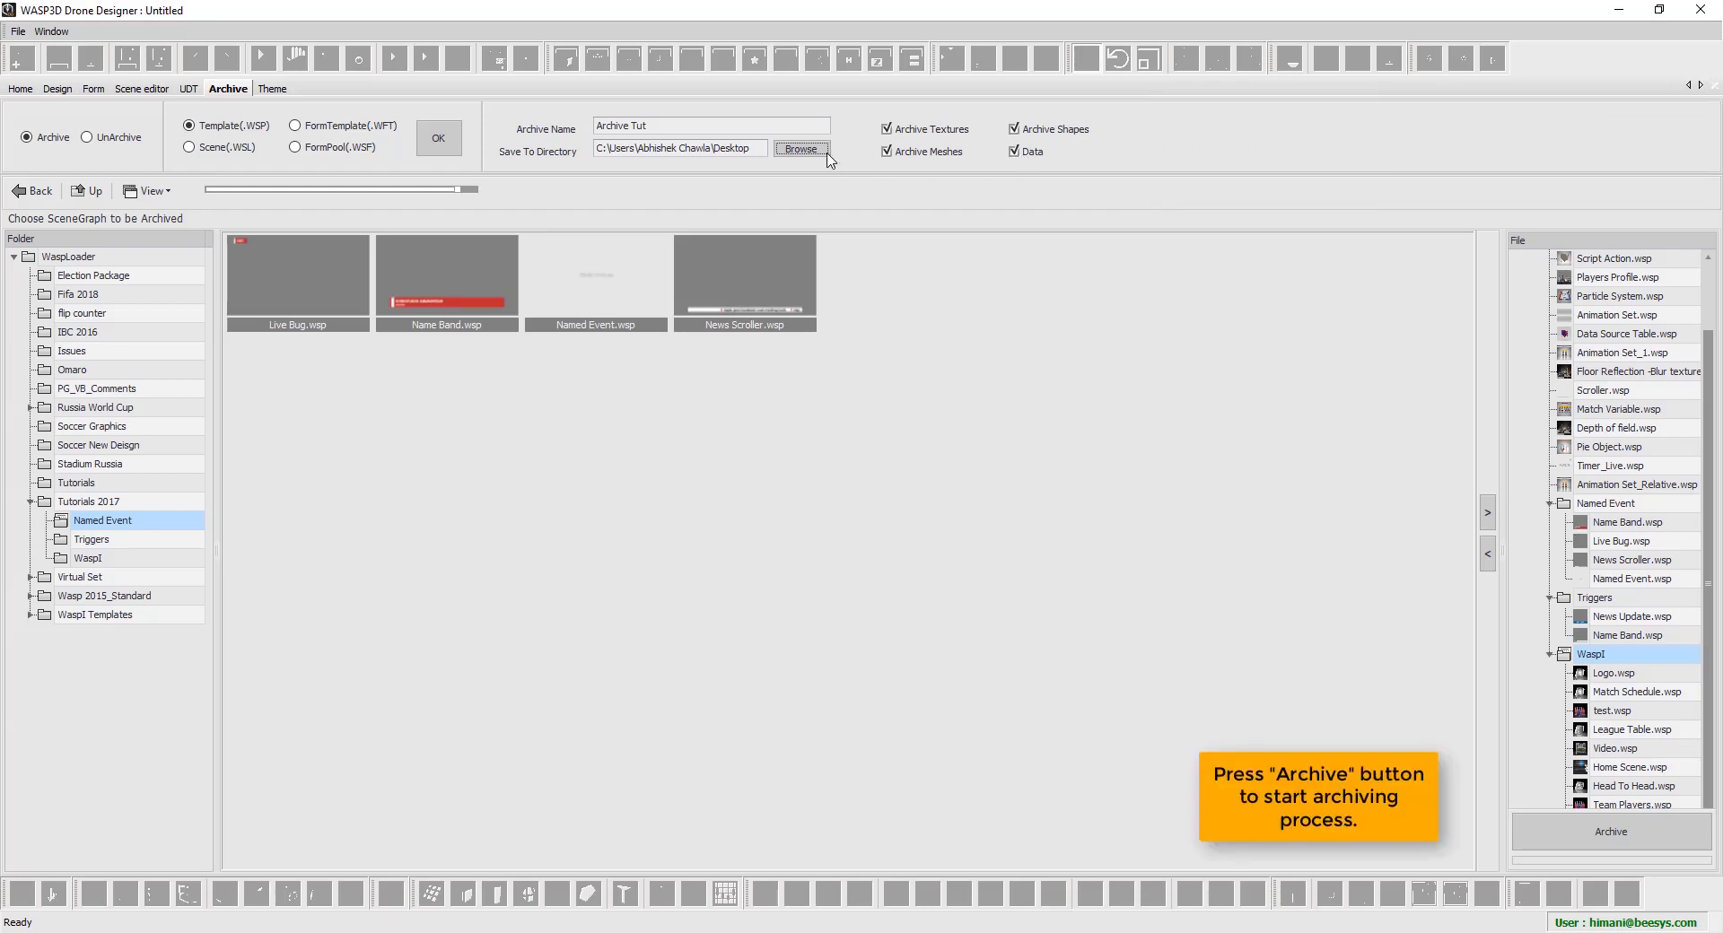
Run the Archive Tut archive and acknowledge the Archive Process Completed message
{"action": "left_click", "coordinate": [1614, 835]}
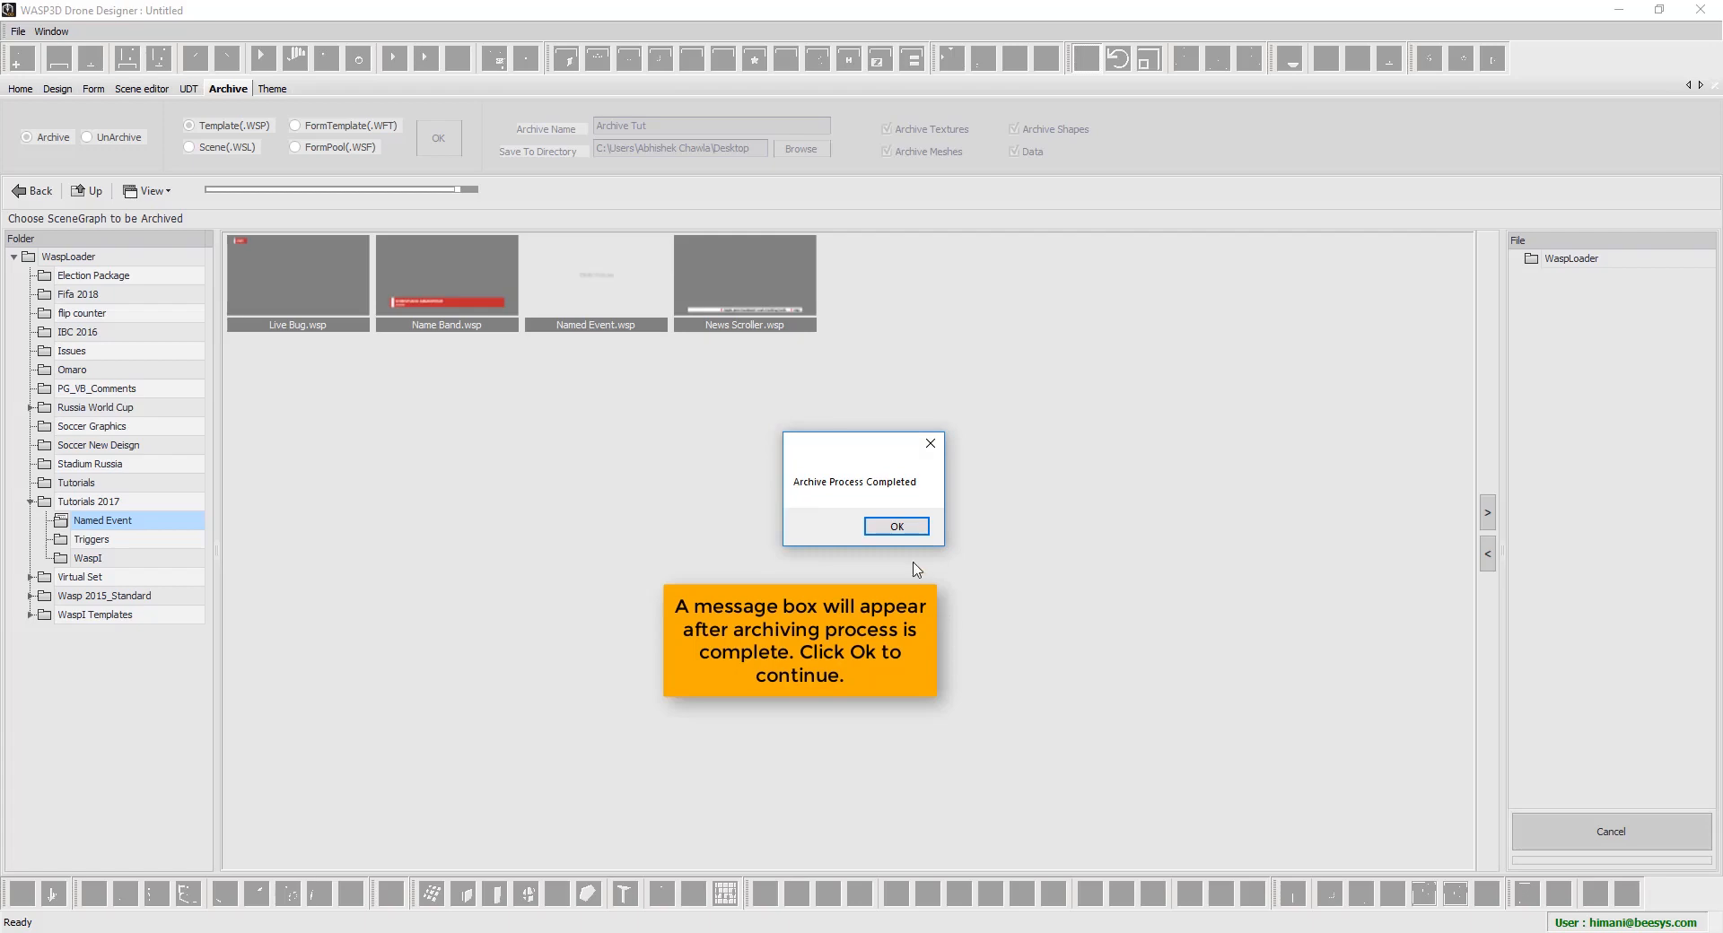
{"action": "left_click", "coordinate": [900, 530]}
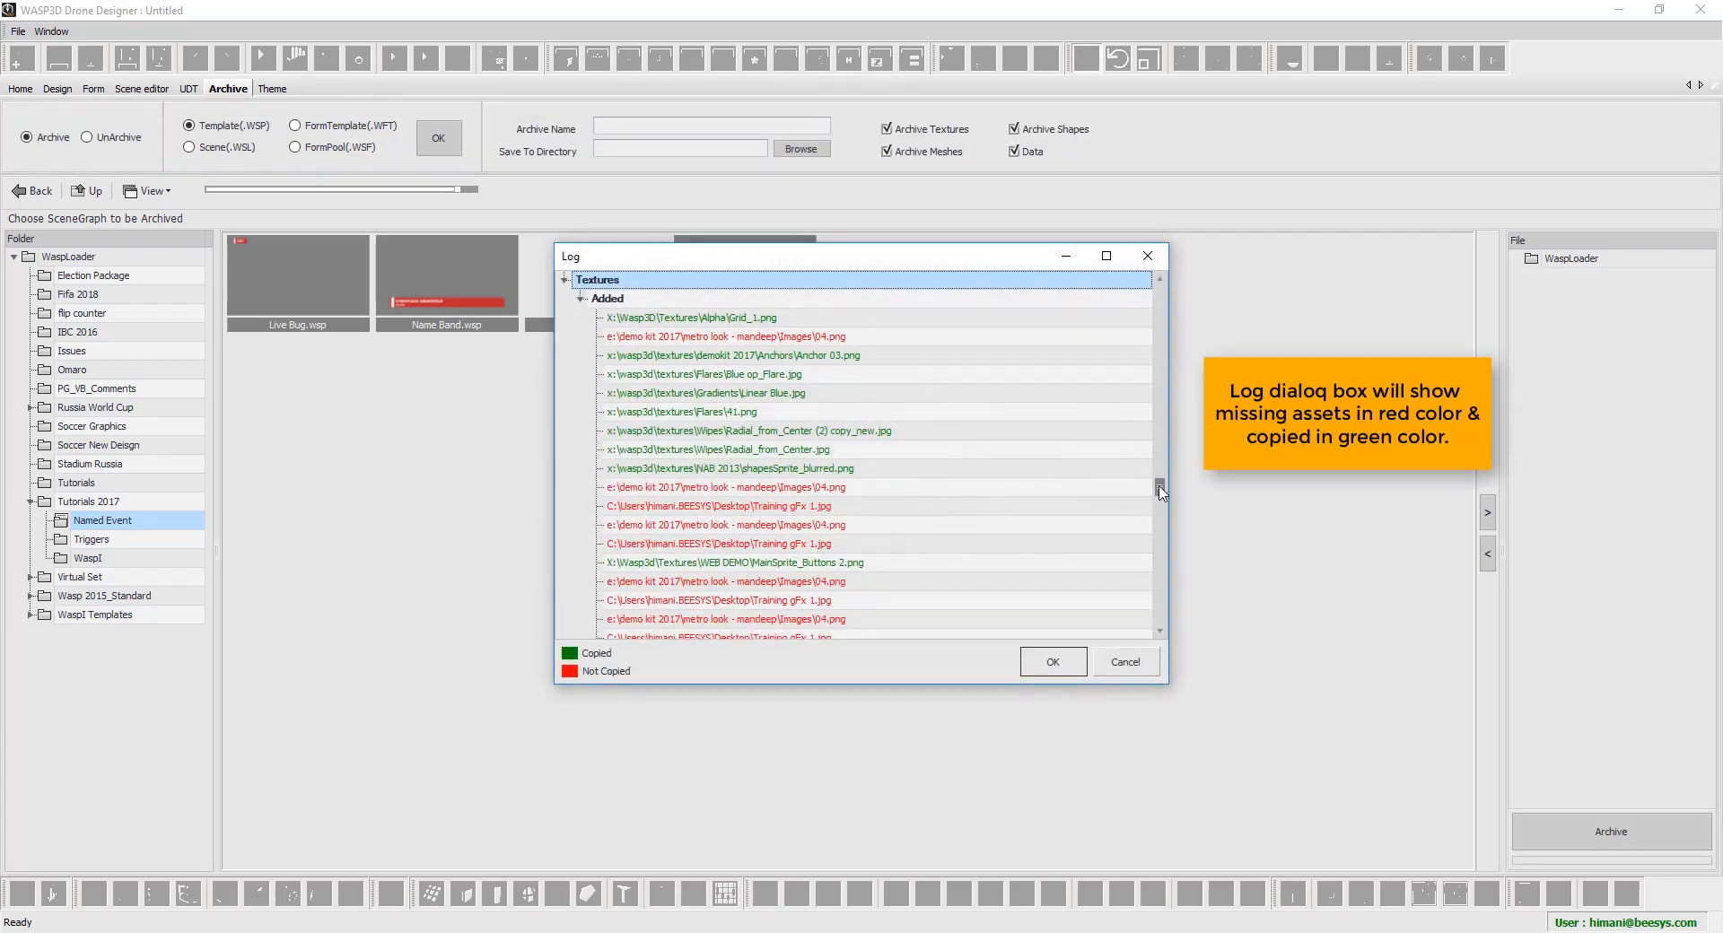
Review the log's Wasp Files, Data, meshes, shapes and textures entries, including the missing texture, then close it
{"action": "scroll", "coordinate": [1158, 400], "scroll_direction": "down", "scroll_amount": 3}
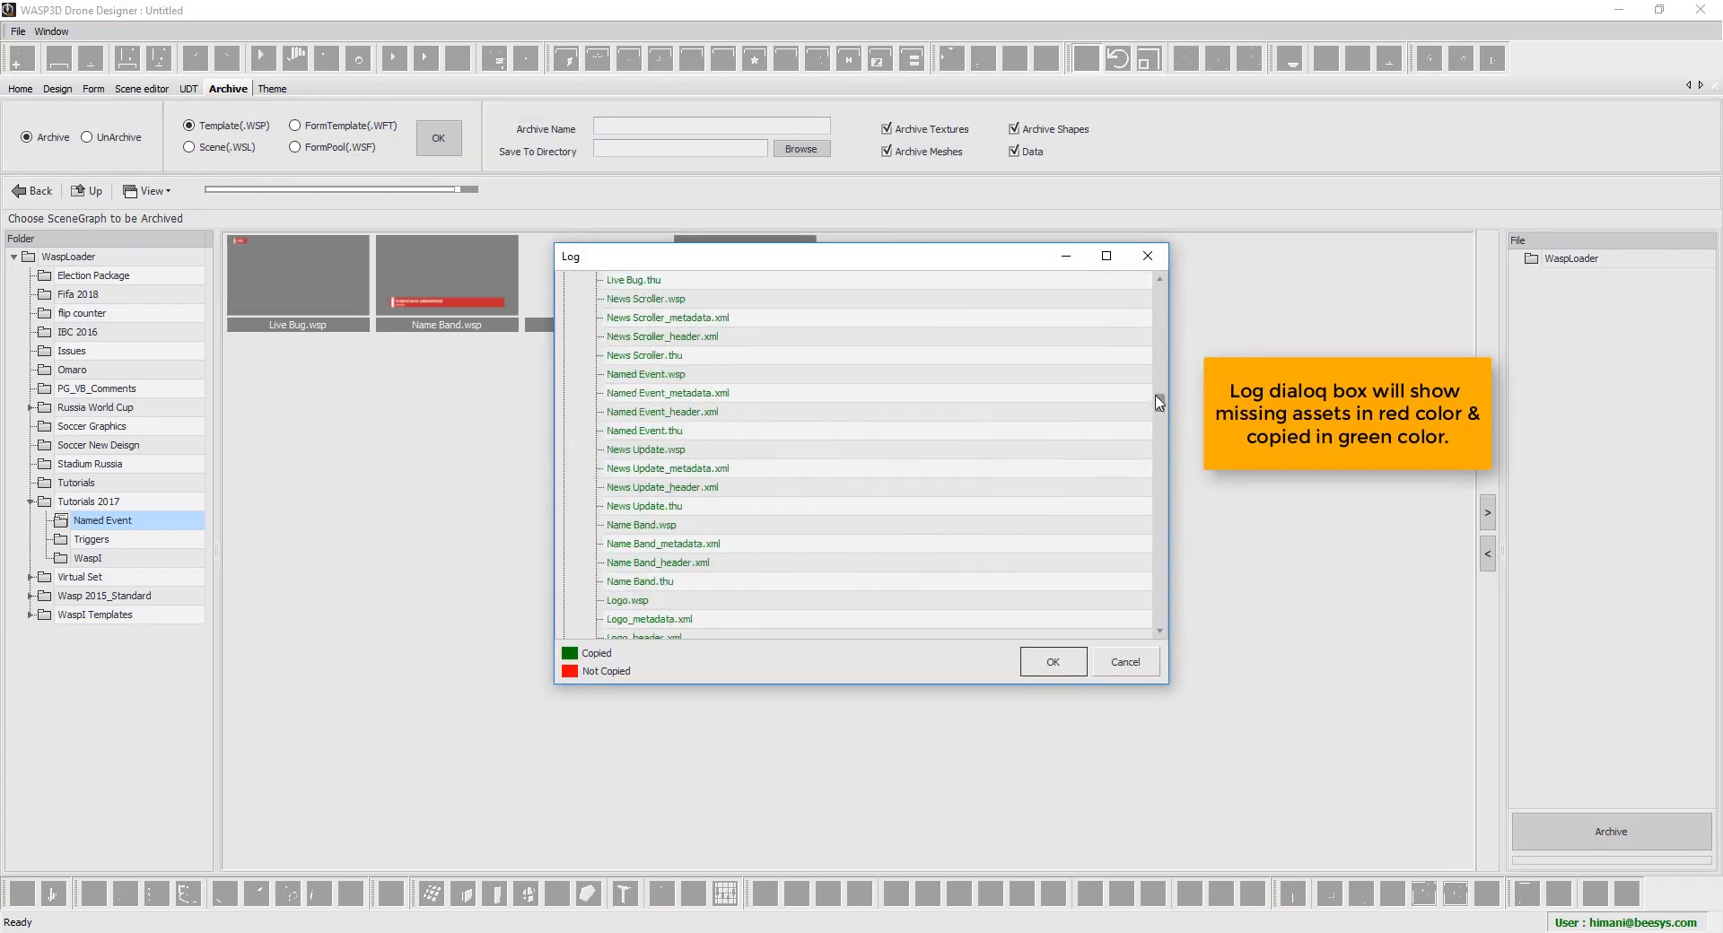
{"action": "left_click_drag", "start_coordinate": [1156, 397], "coordinate": [1158, 280]}
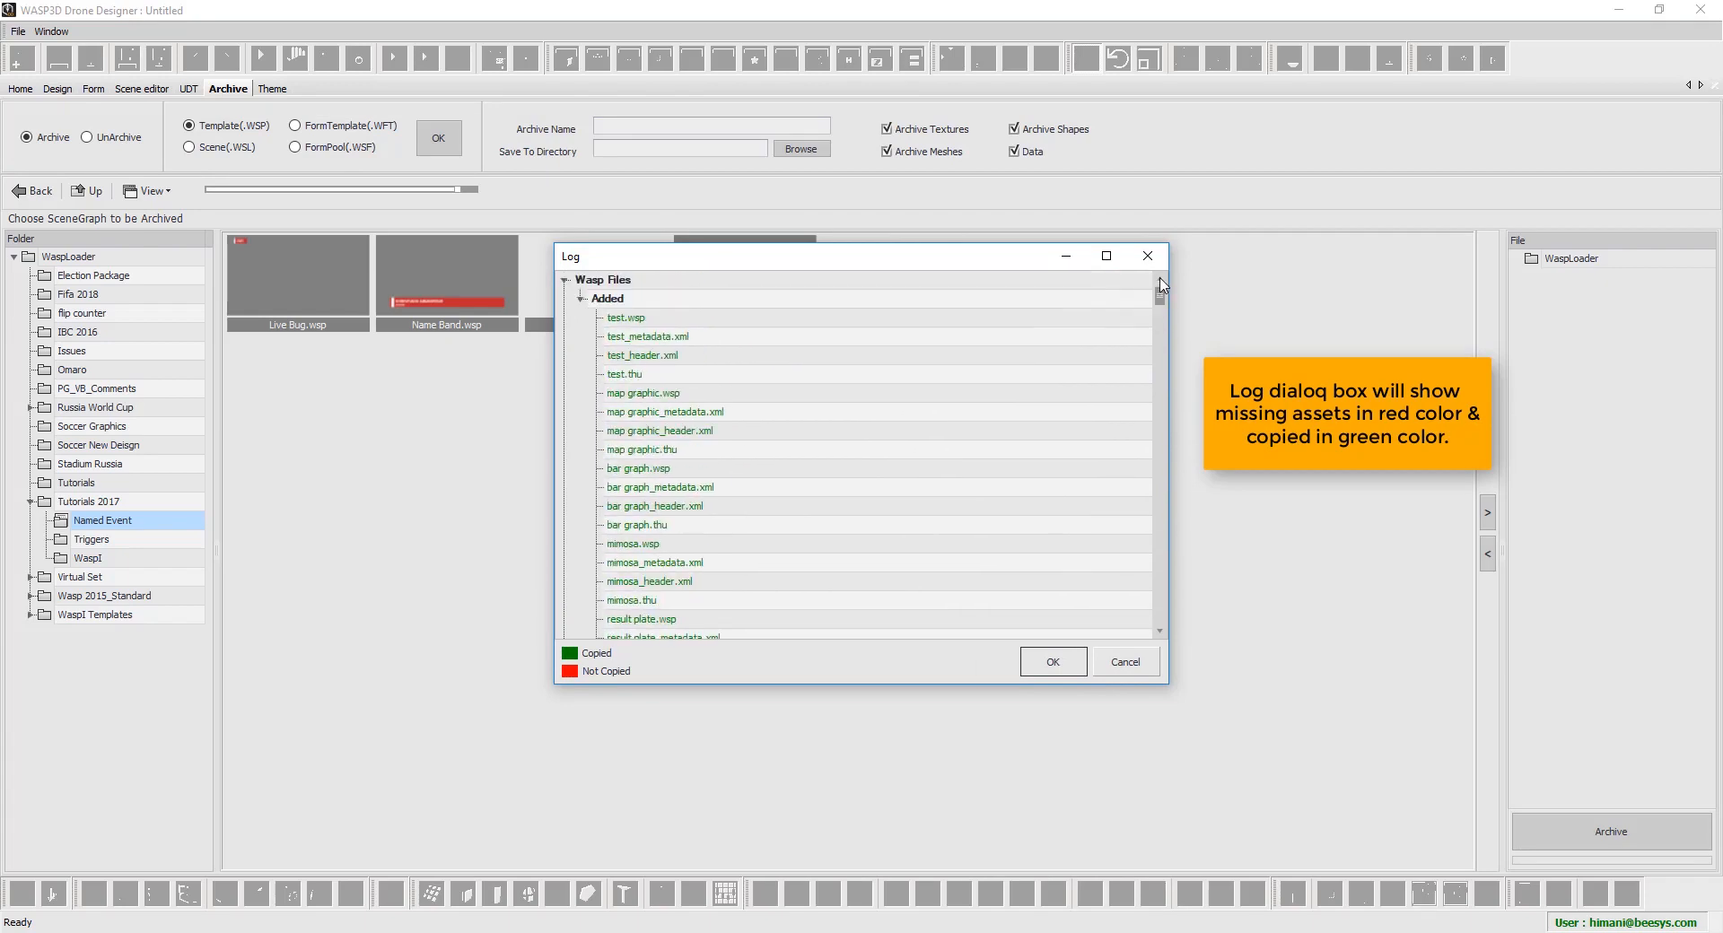
{"action": "double_click", "coordinate": [663, 303]}
{"action": "left_click", "coordinate": [652, 319]}
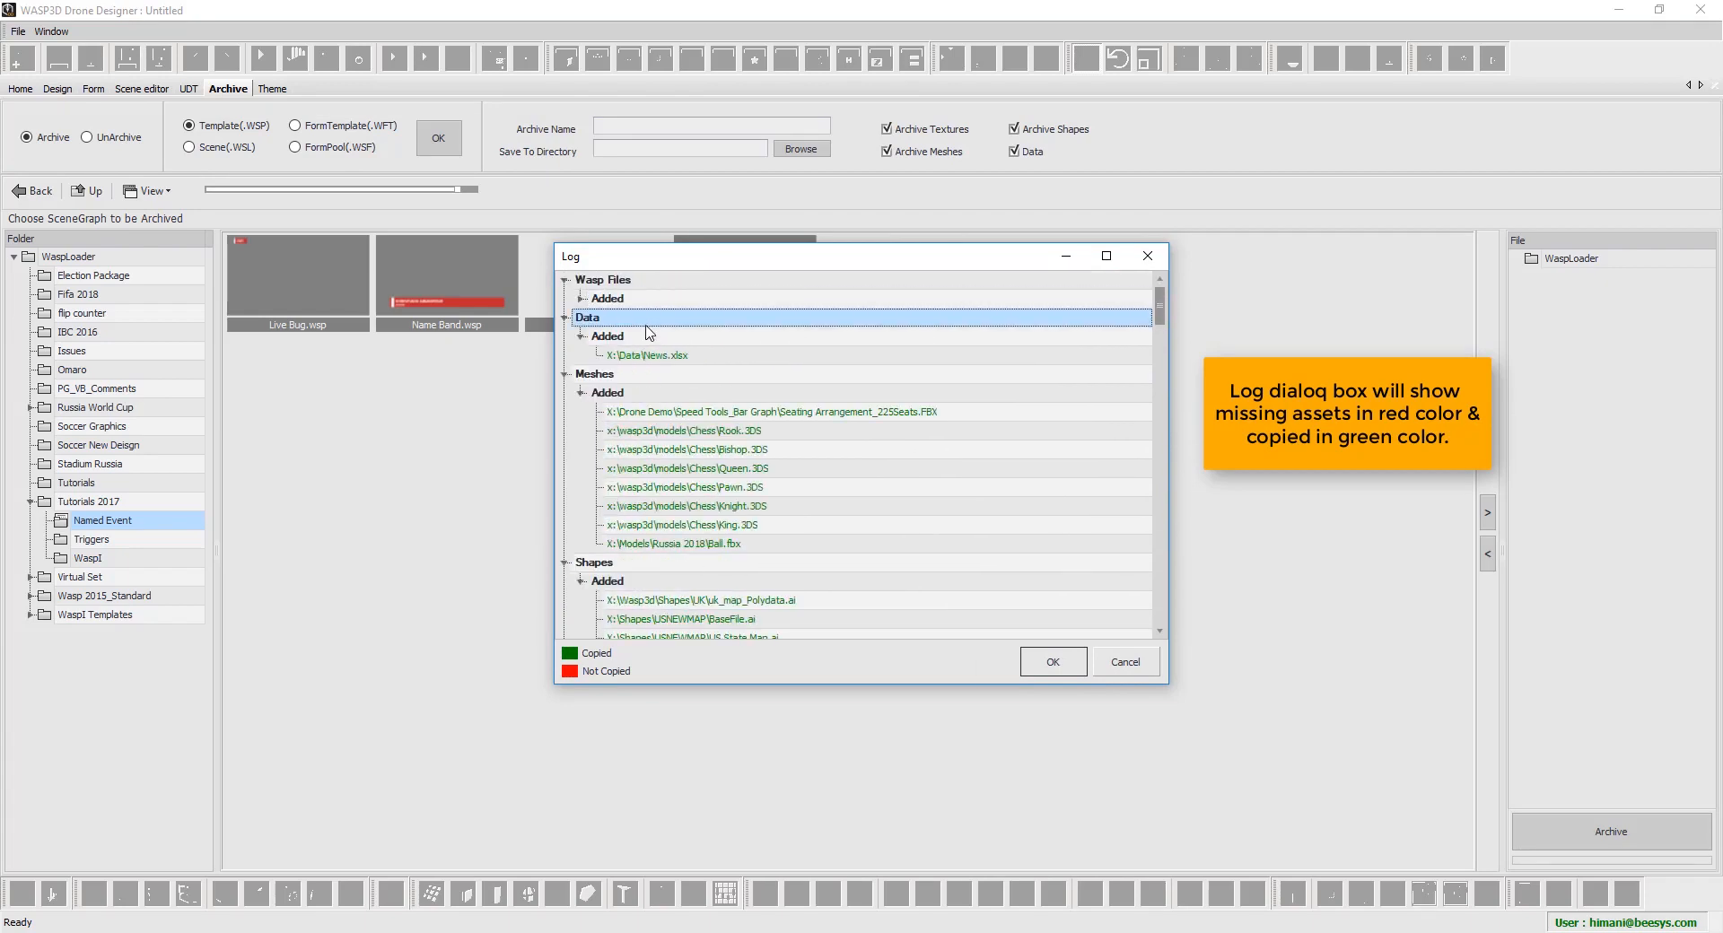
{"action": "left_click", "coordinate": [681, 357]}
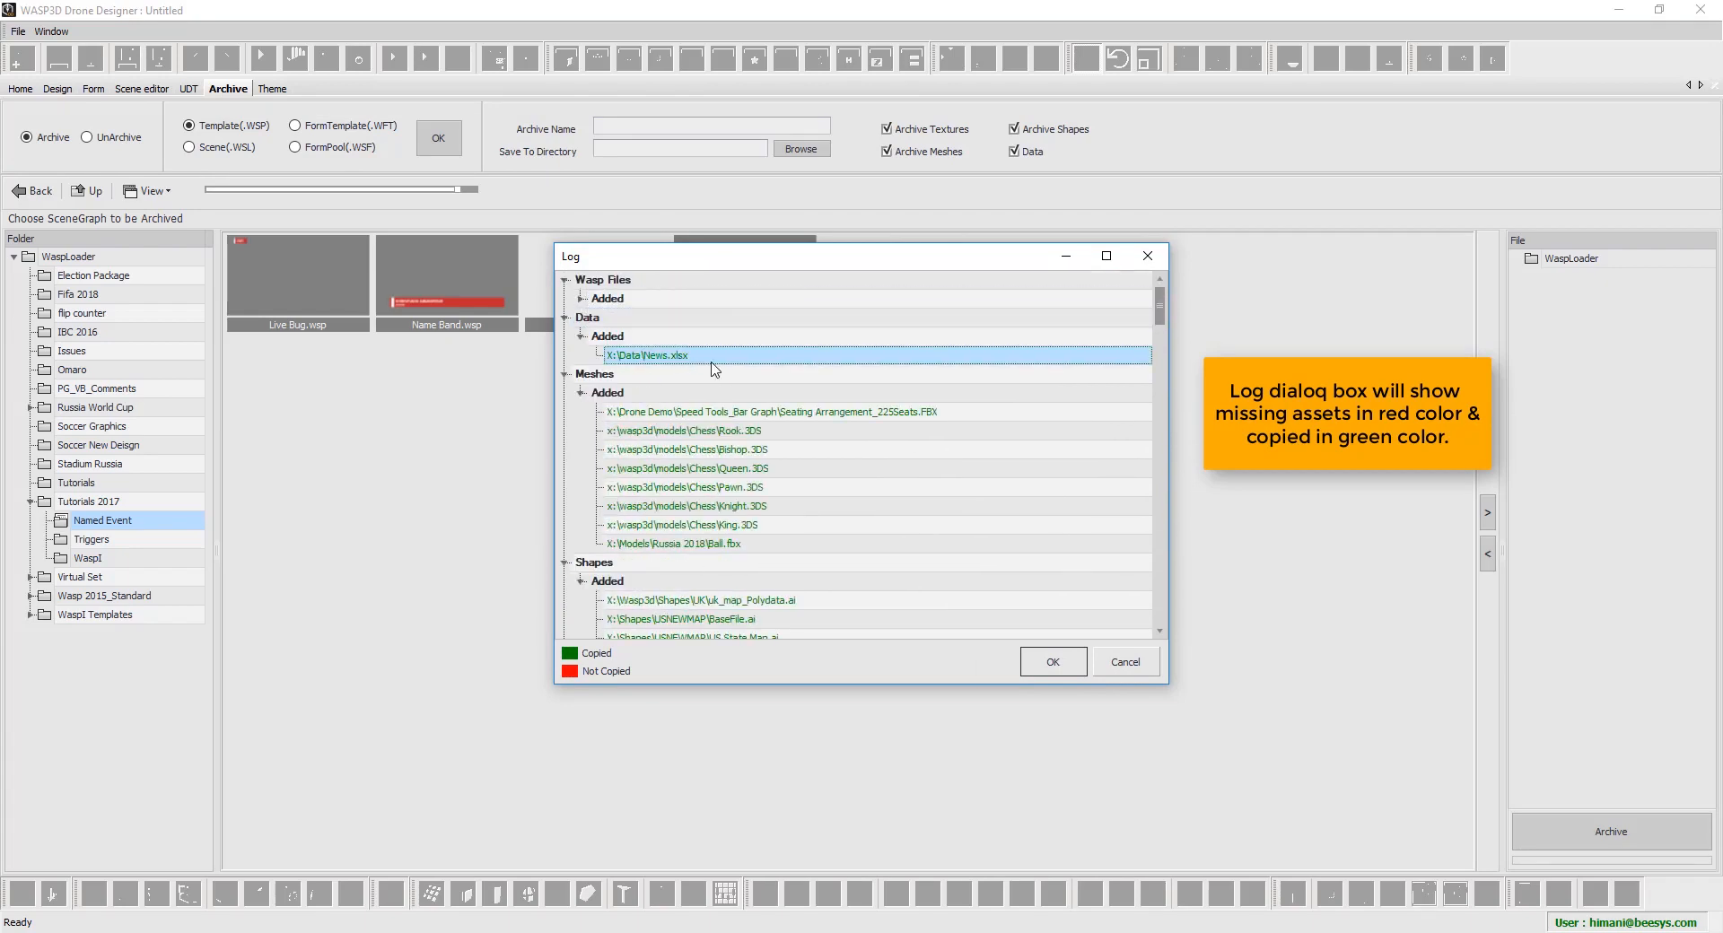
{"action": "double_click", "coordinate": [683, 399]}
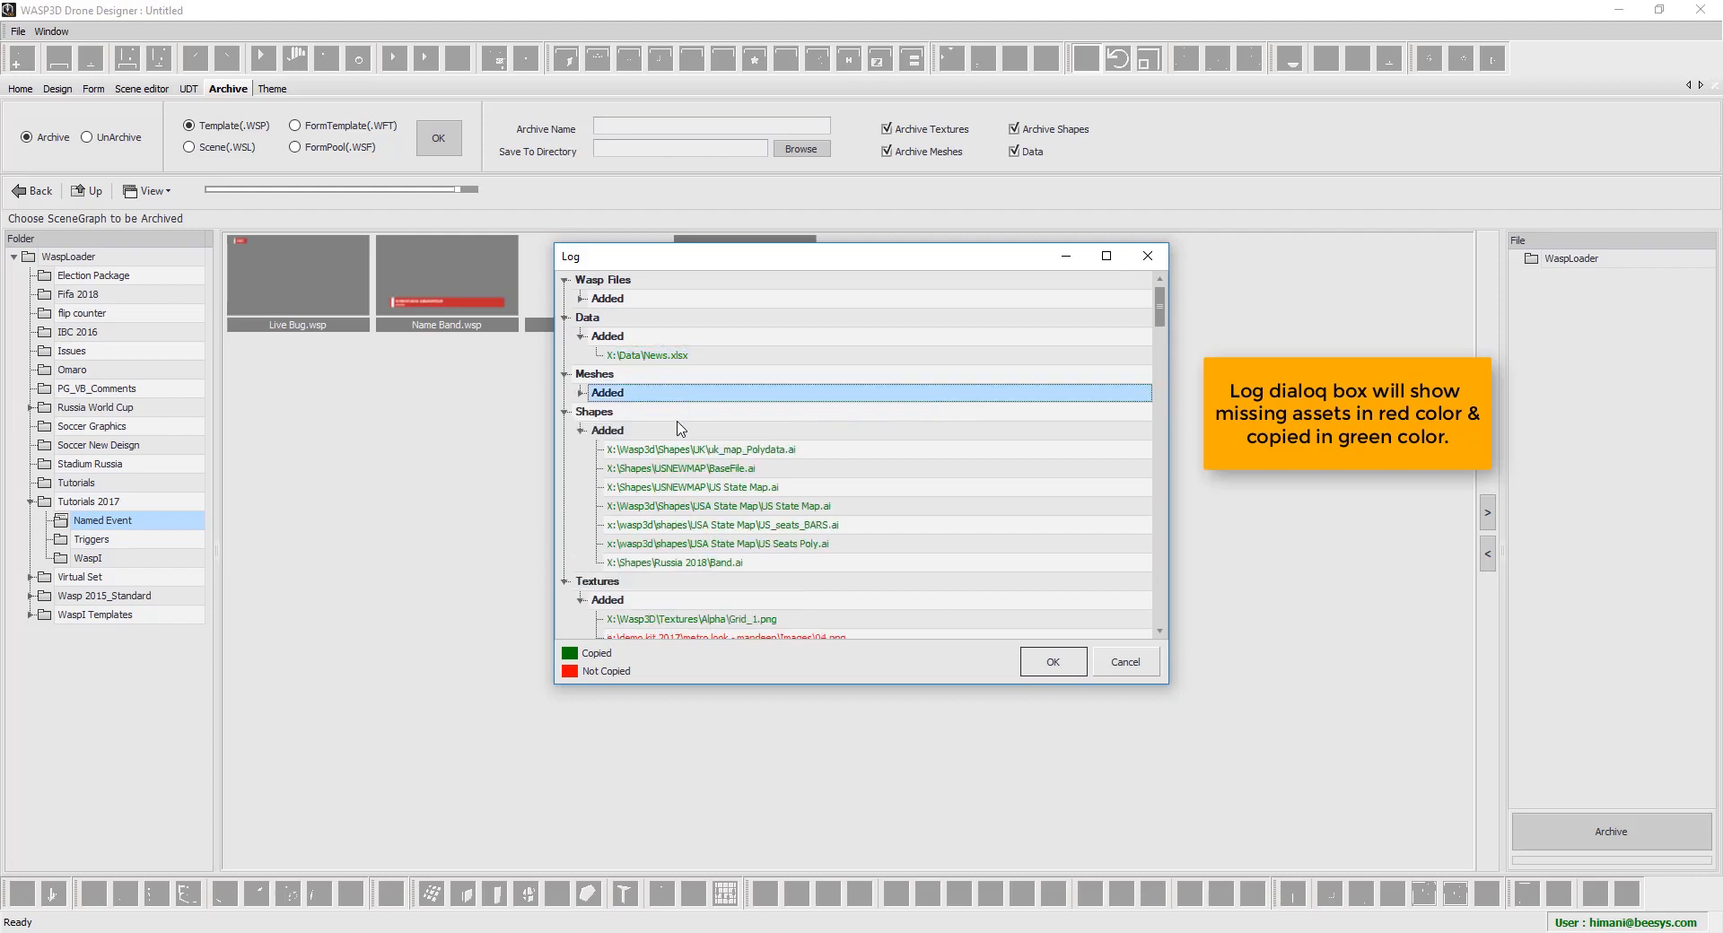
{"action": "double_click", "coordinate": [675, 431]}
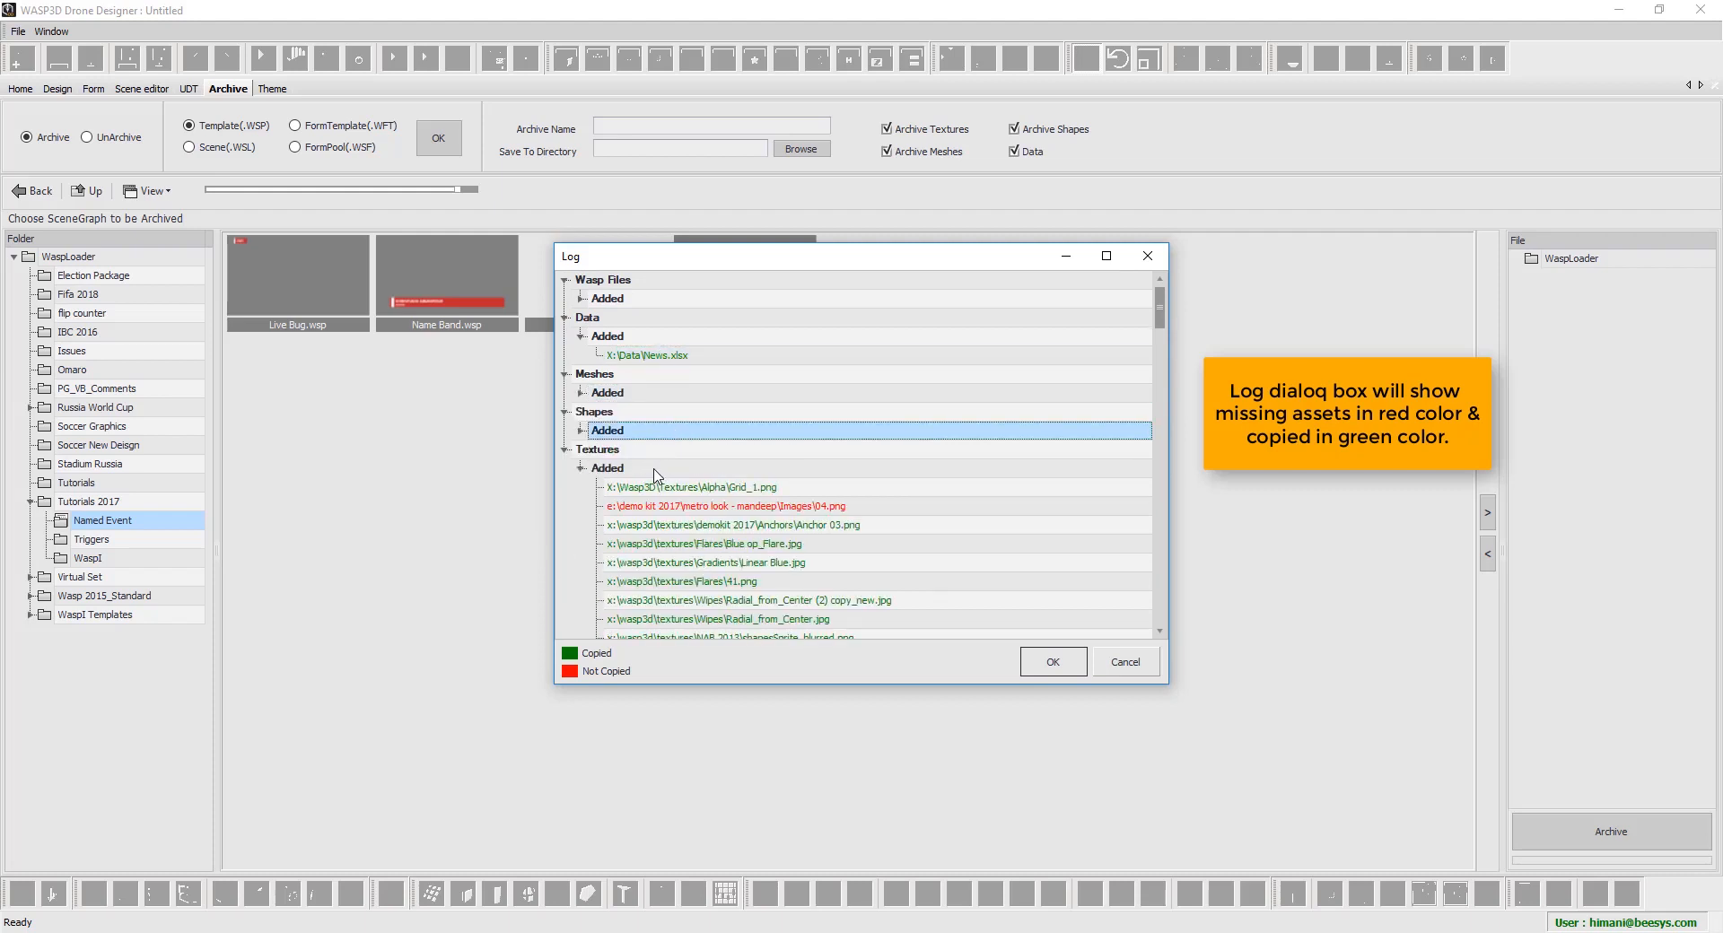
{"action": "left_click", "coordinate": [656, 470]}
{"action": "left_click", "coordinate": [672, 510]}
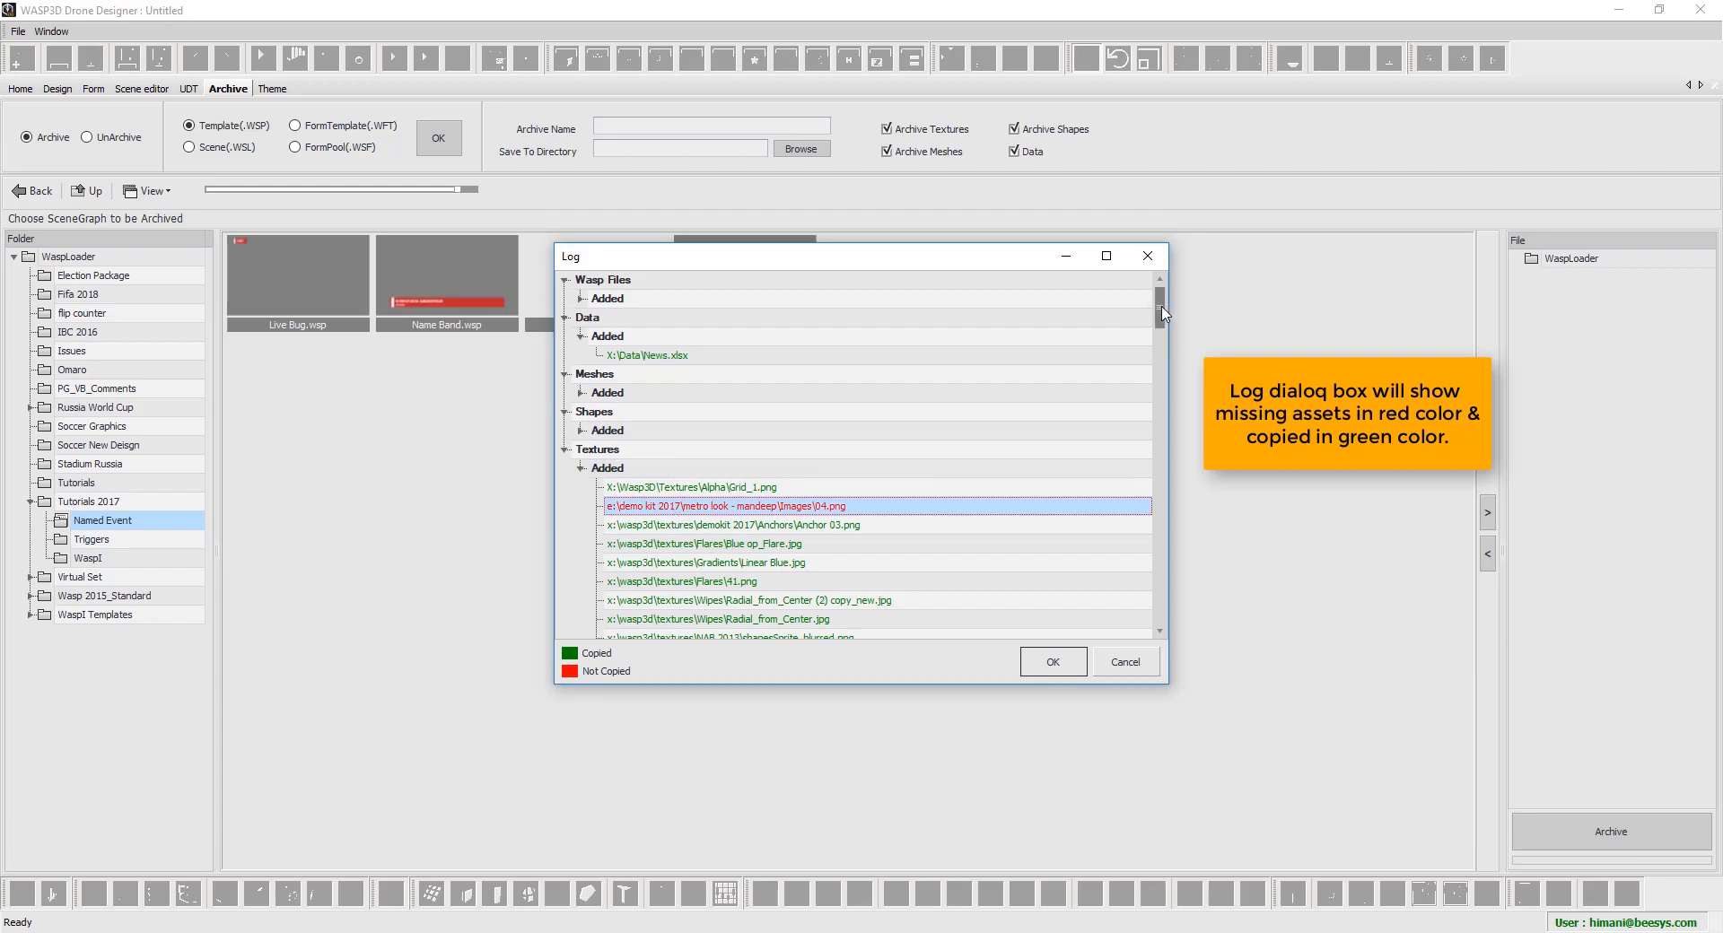
{"action": "left_click_drag", "start_coordinate": [1162, 313], "coordinate": [1184, 626]}
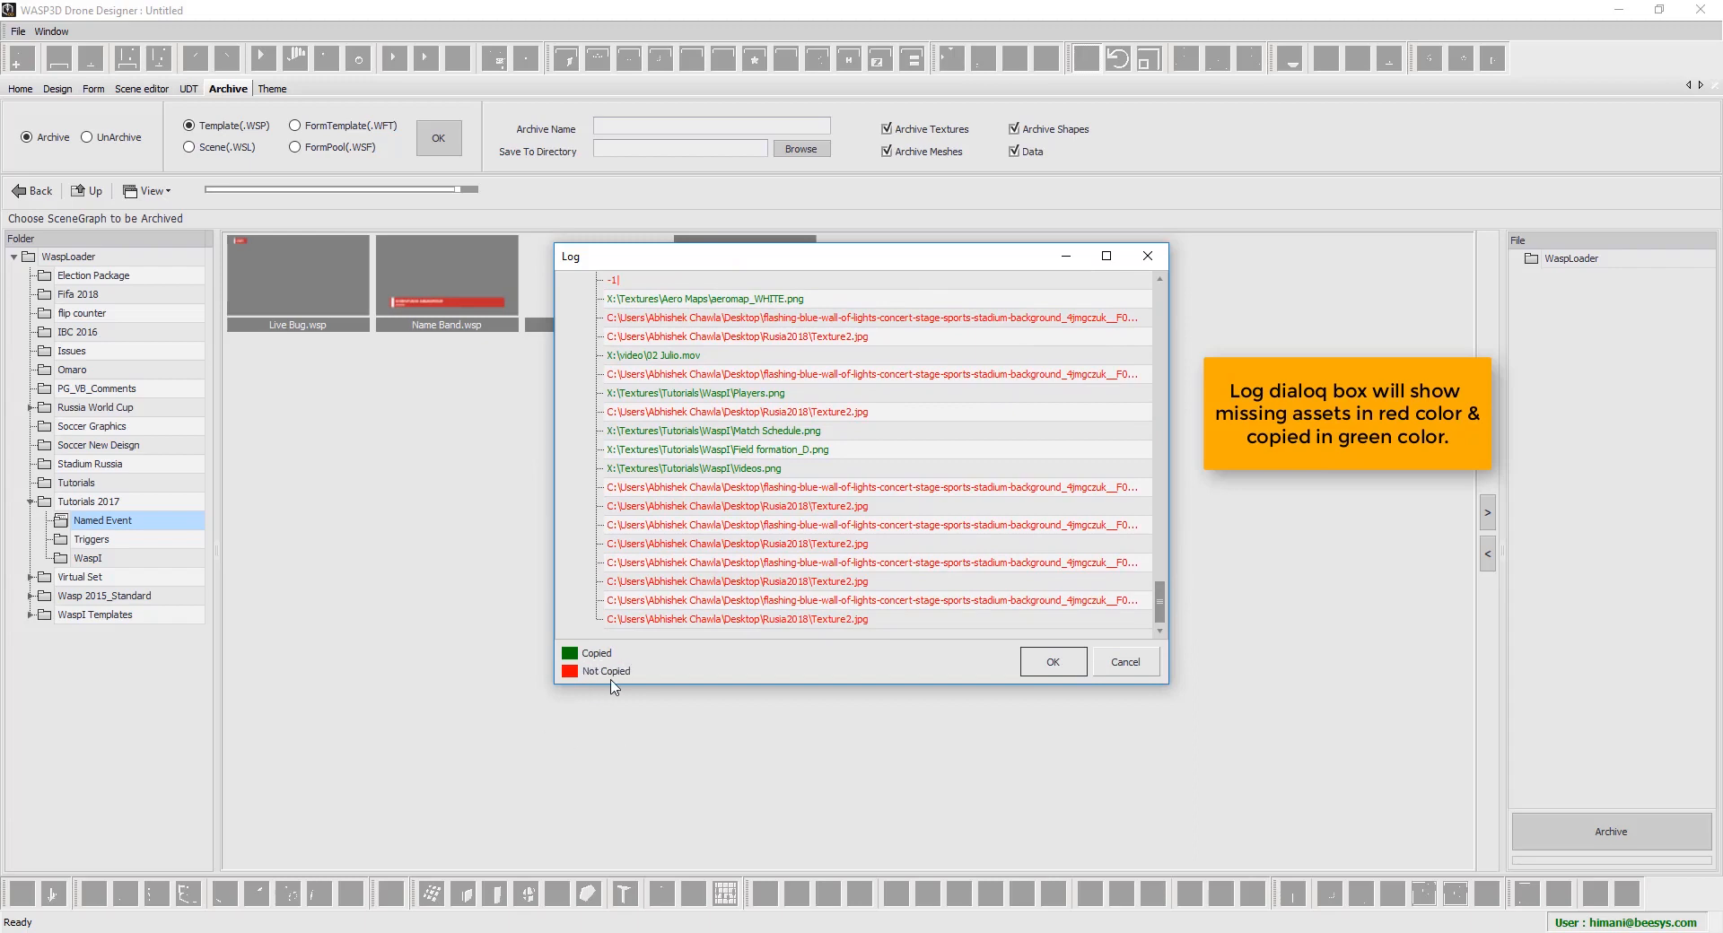
{"action": "left_click", "coordinate": [1068, 675]}
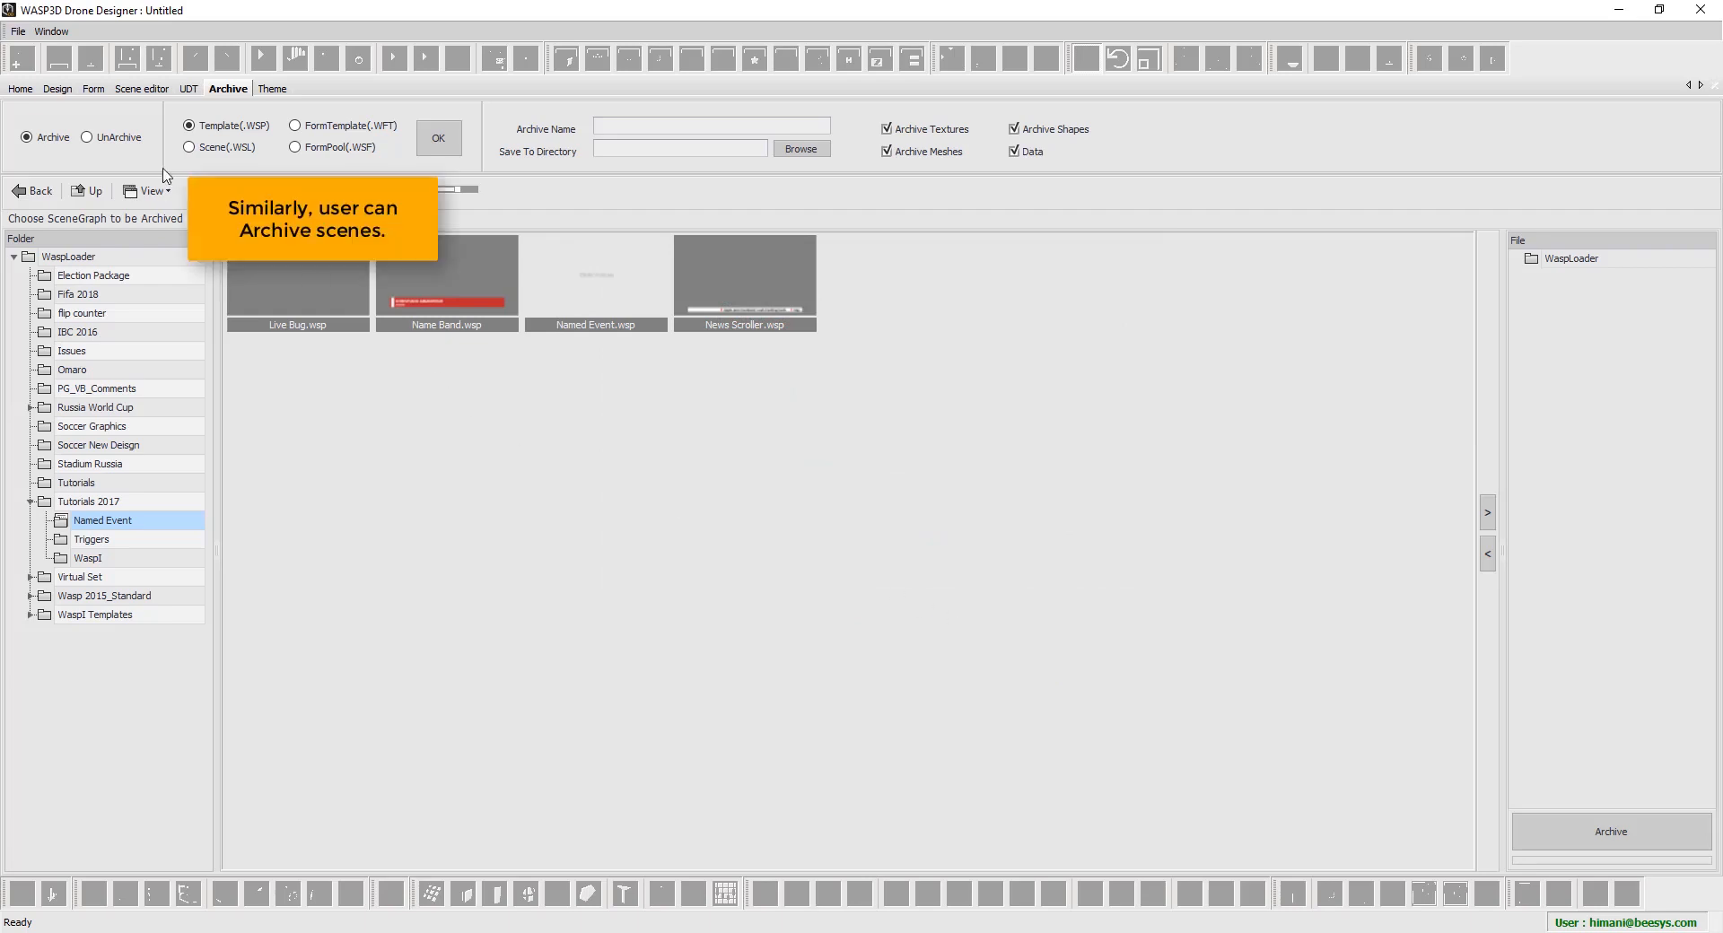
Switch to scene archiving and add Blur texture.wsl from X:\Scenes\Wasp 3.9.3 Tuts to the list
{"action": "left_click", "coordinate": [200, 150]}
{"action": "left_click", "coordinate": [449, 142]}
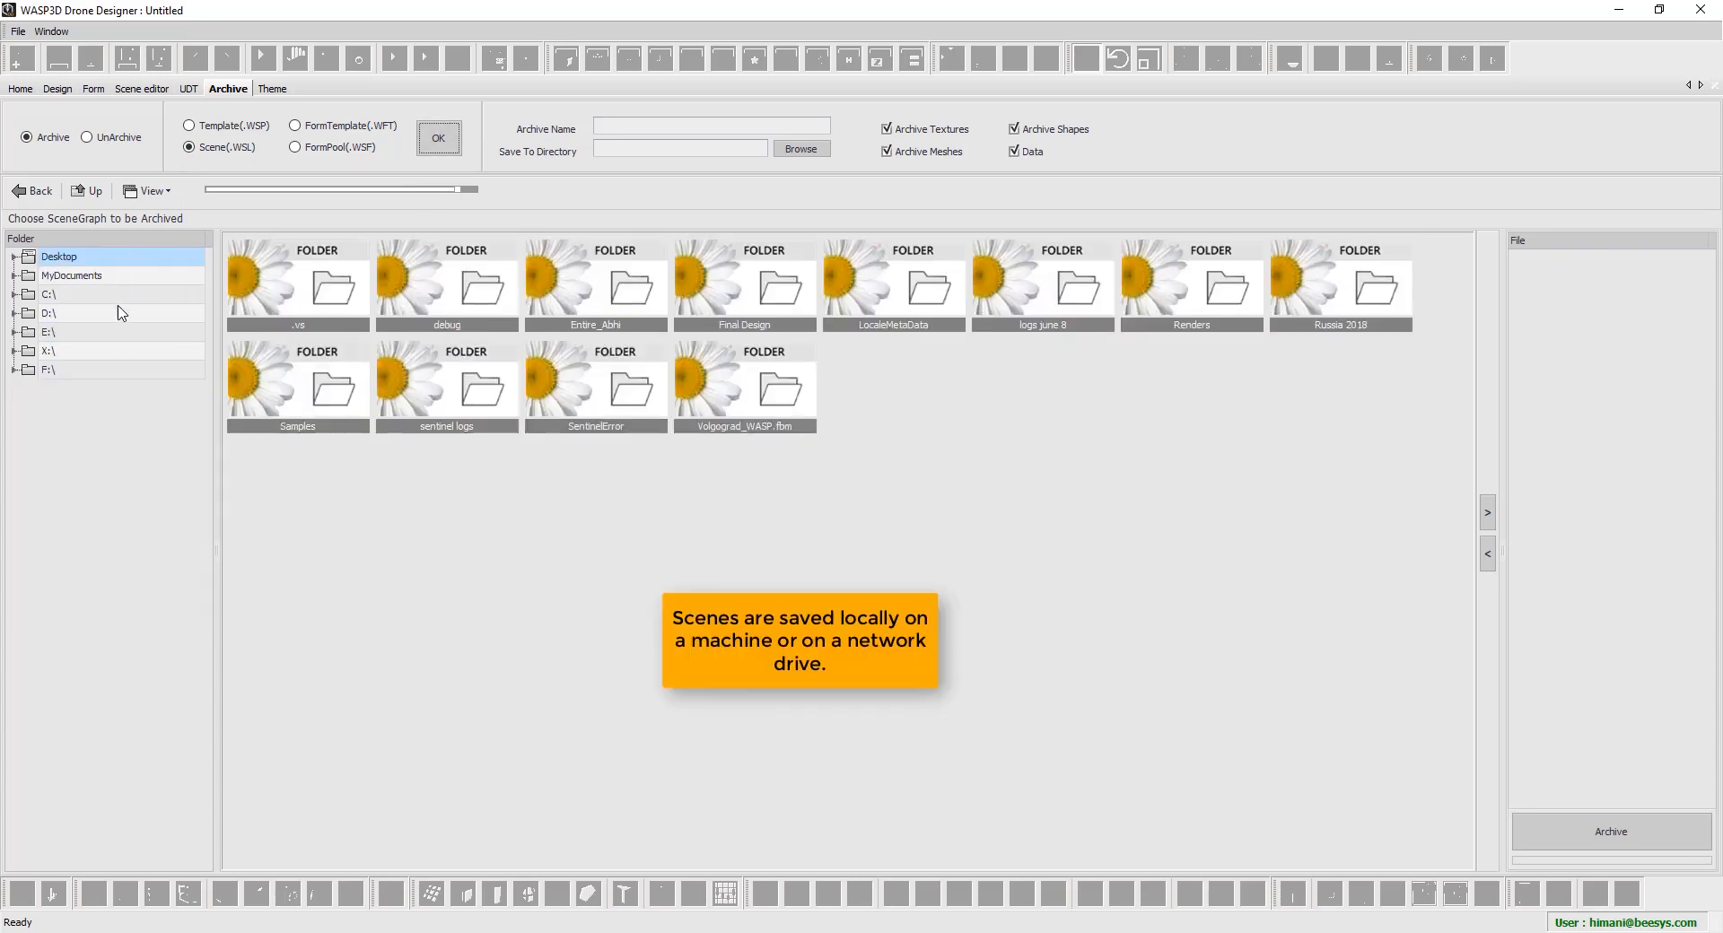
{"action": "left_click", "coordinate": [113, 352]}
{"action": "left_click", "coordinate": [100, 522]}
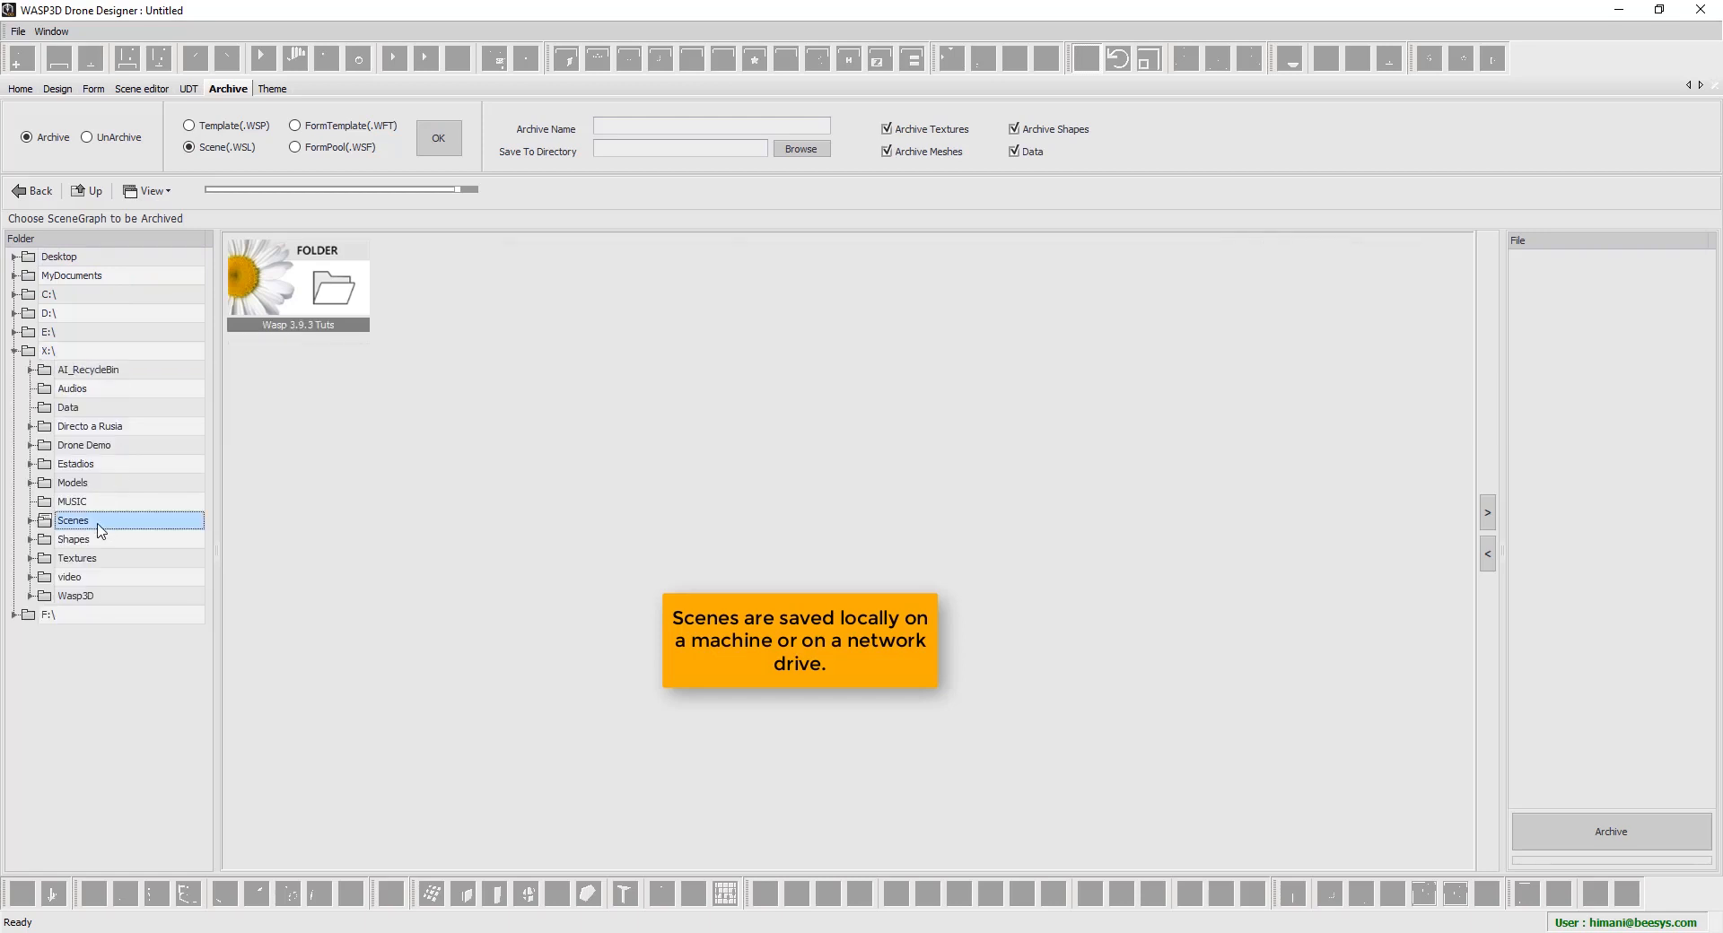
{"action": "left_click", "coordinate": [101, 541]}
{"action": "left_click", "coordinate": [332, 262]}
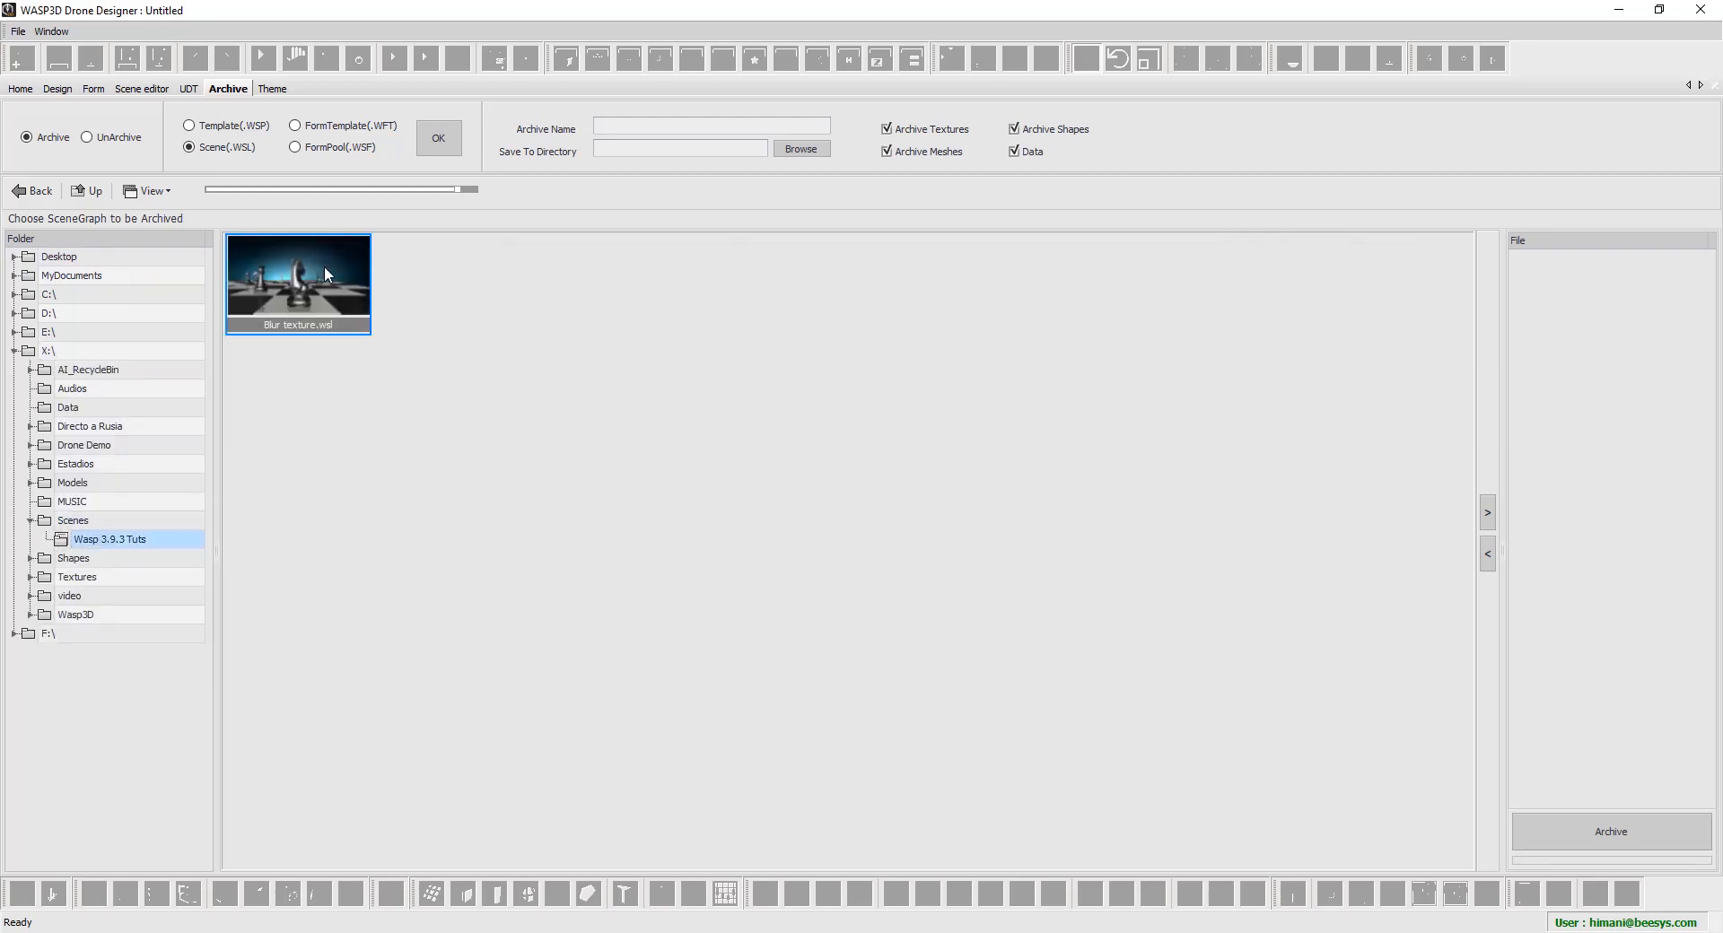
{"action": "left_click", "coordinate": [1488, 514]}
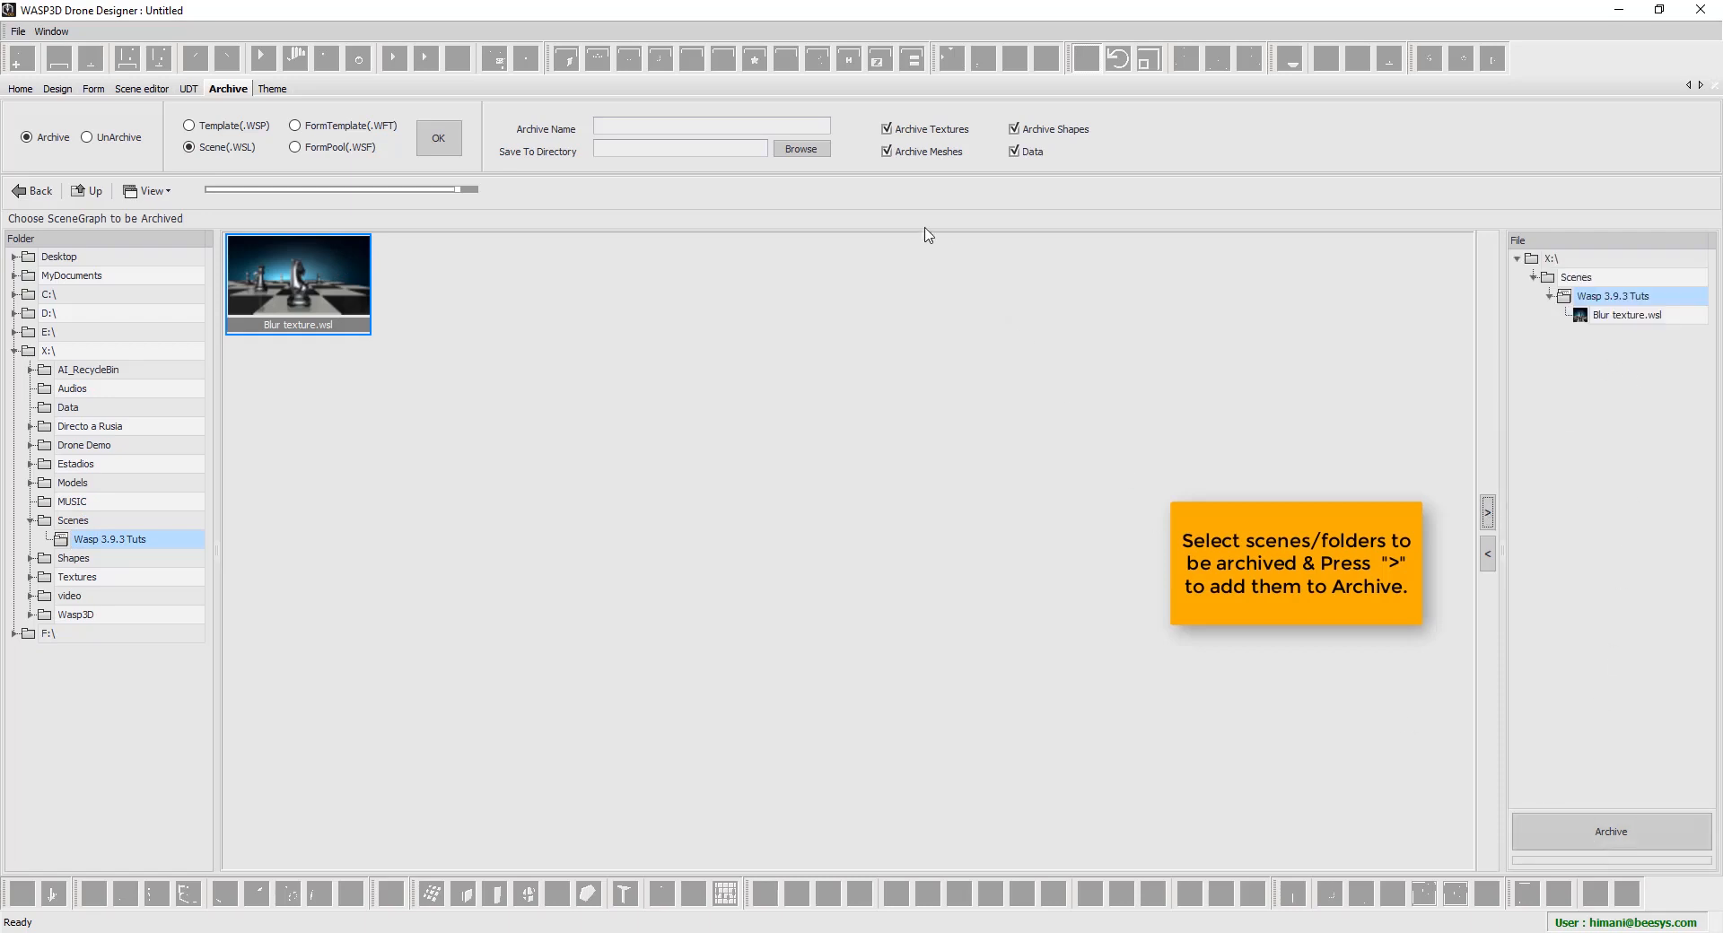
Name the archive 'Archive Scene', save it to the Desktop, and exclude textures
{"action": "left_click", "coordinate": [822, 125]}
{"action": "type", "text": "Archive Scene"}
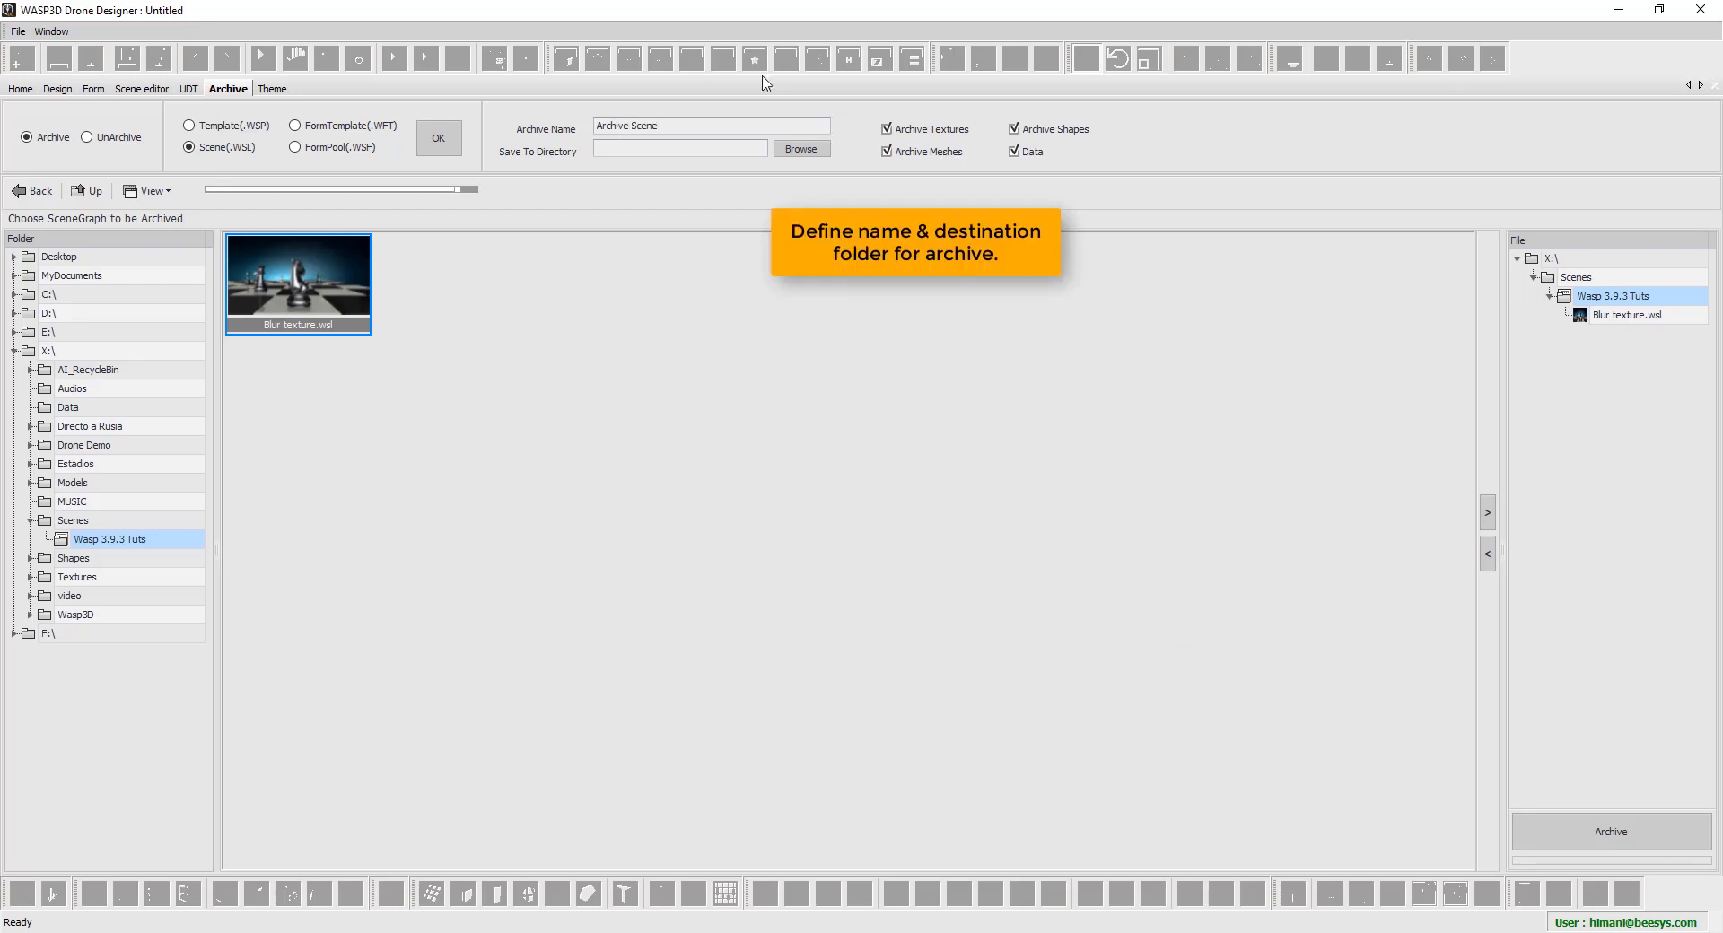
{"action": "left_click", "coordinate": [790, 150]}
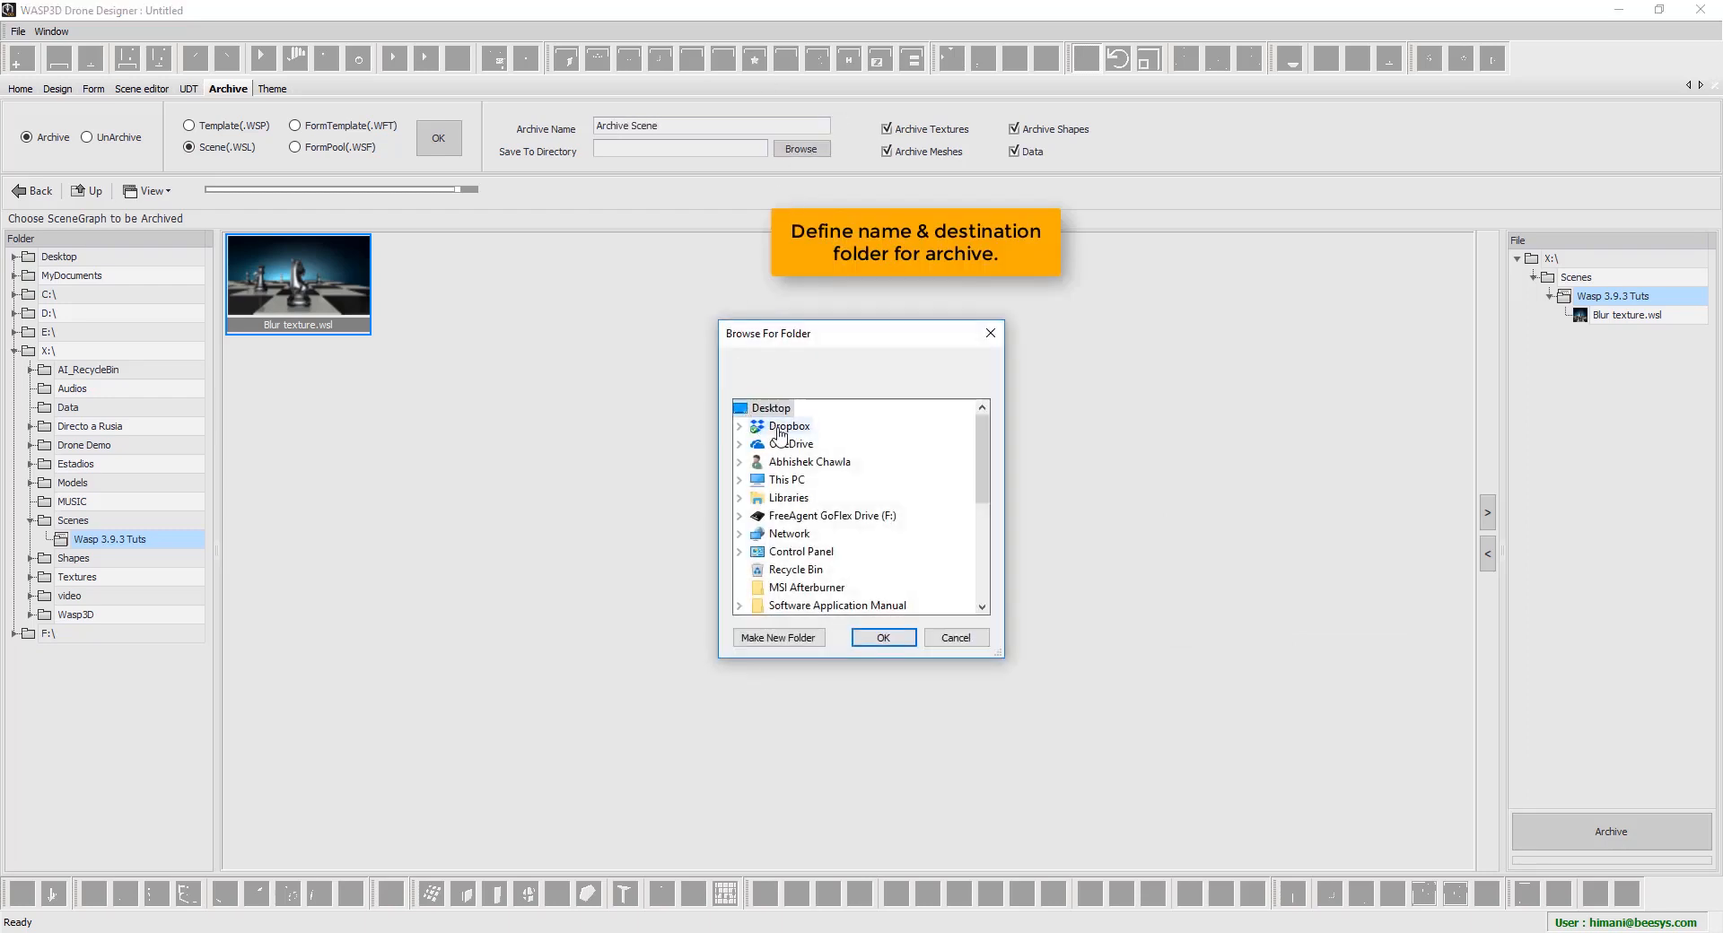
{"action": "left_click_drag", "start_coordinate": [980, 485], "coordinate": [998, 454]}
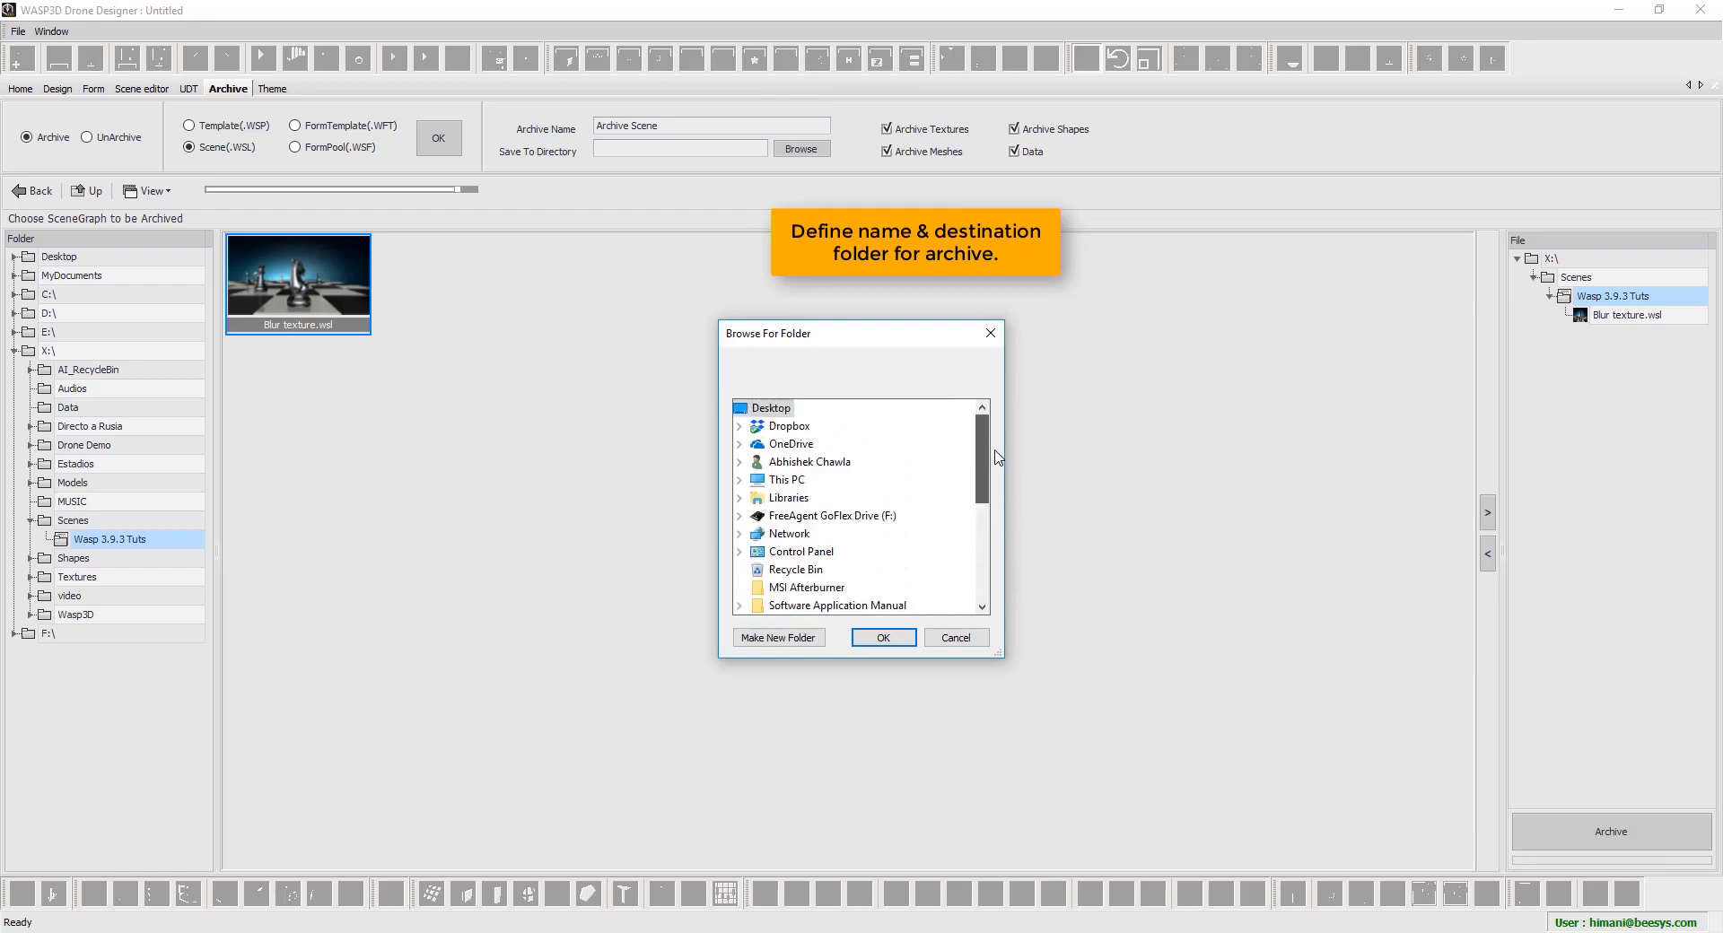
{"action": "left_click", "coordinate": [884, 638]}
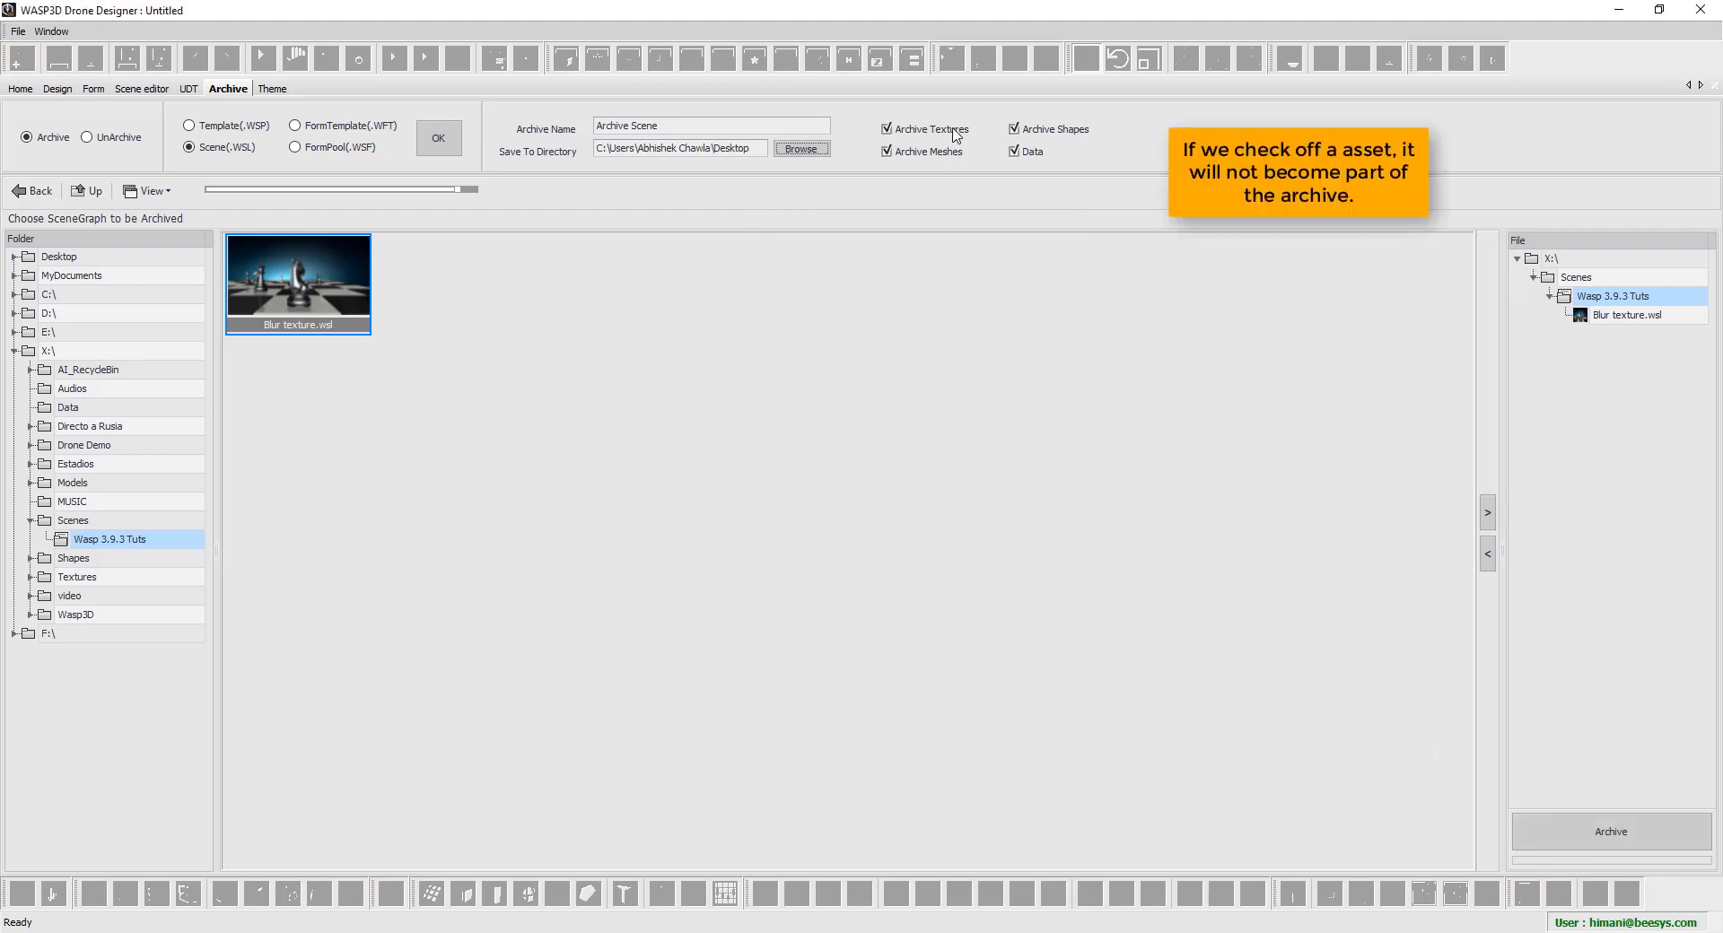
{"action": "left_click", "coordinate": [888, 130]}
Archive the Blur texture scene, check the Wasp Files and Meshes log entries, then close the log
{"action": "left_click", "coordinate": [1612, 835]}
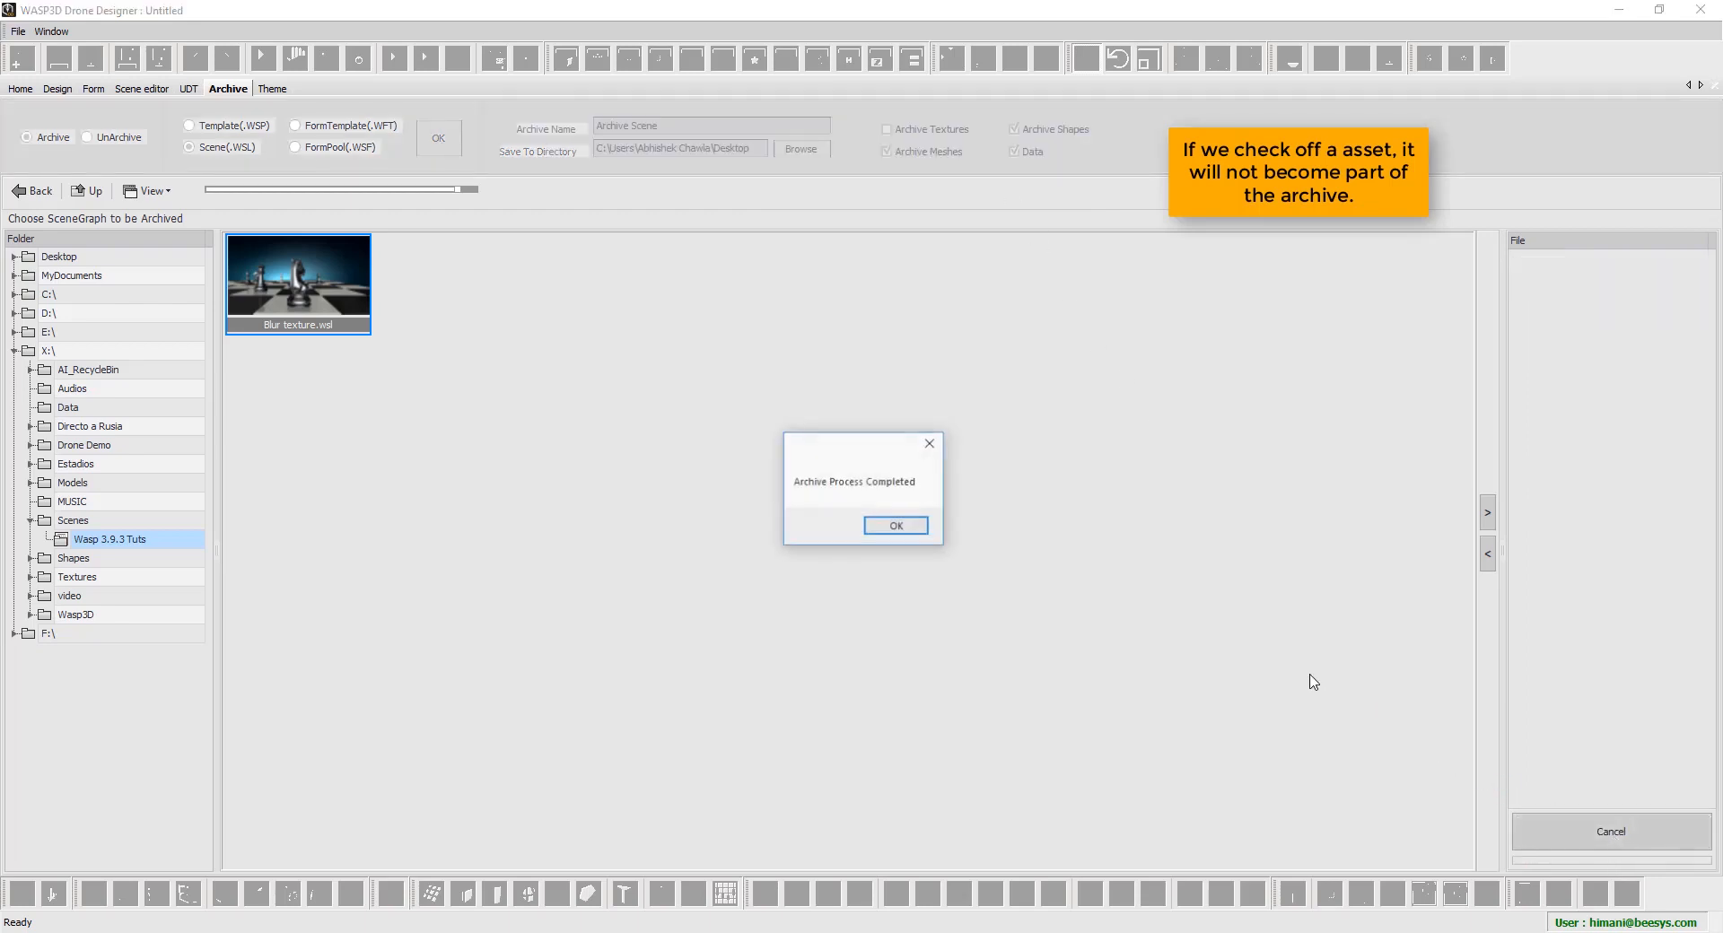
{"action": "left_click", "coordinate": [887, 527]}
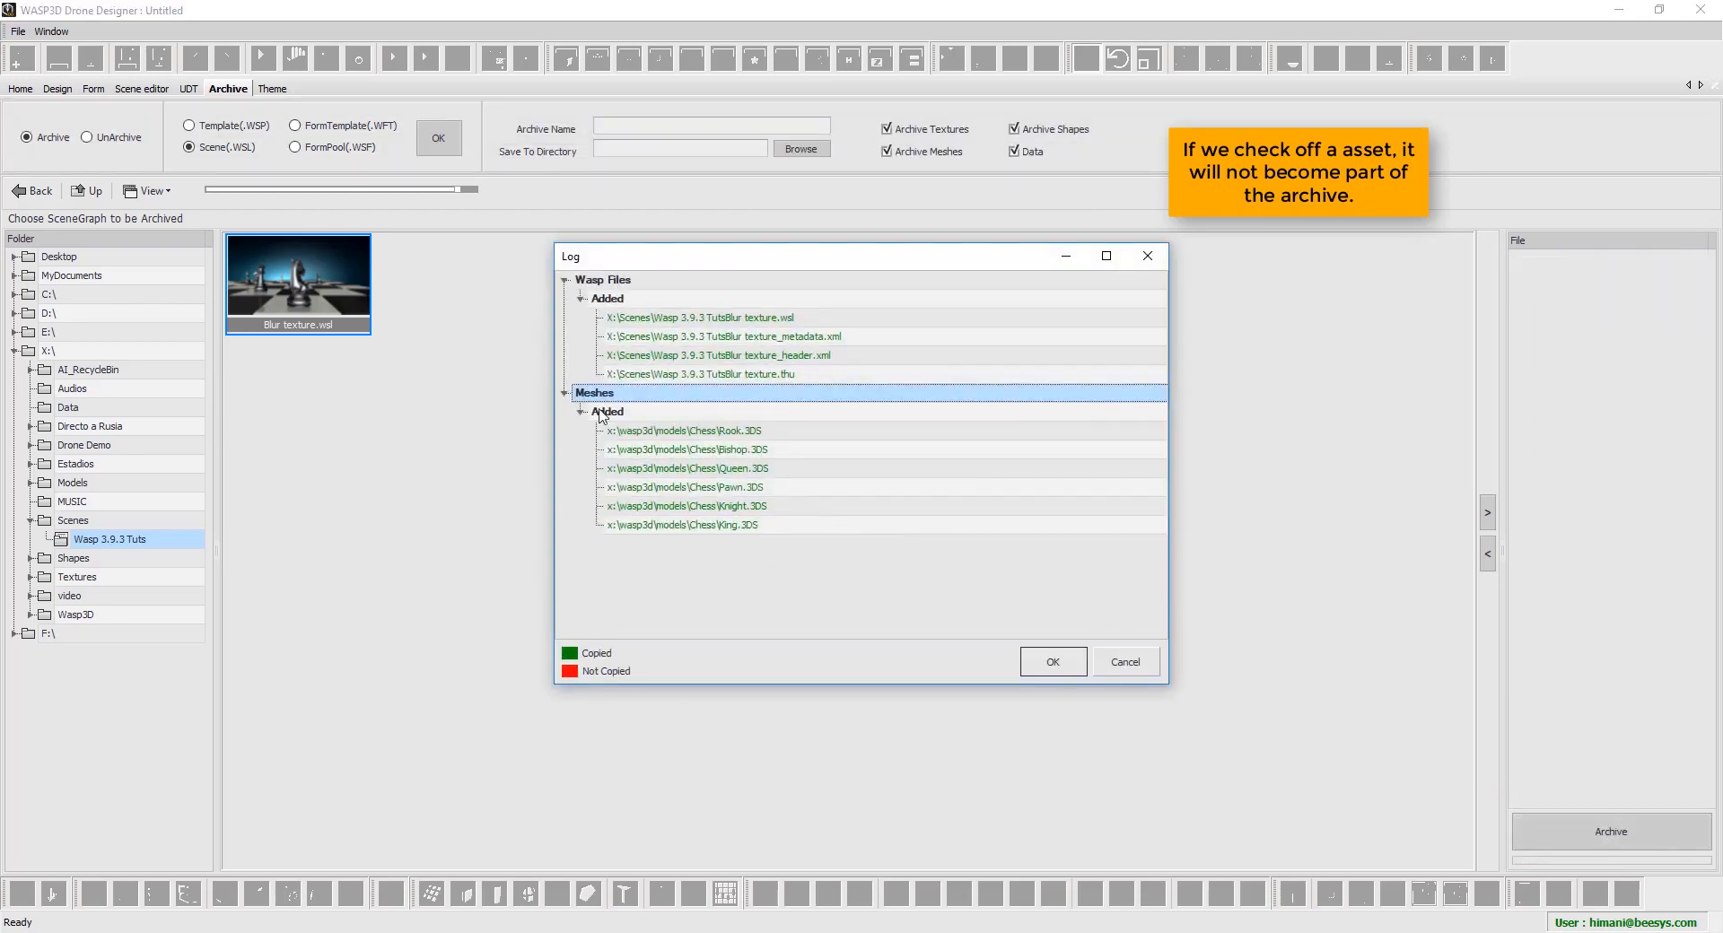
{"action": "left_click", "coordinate": [658, 299]}
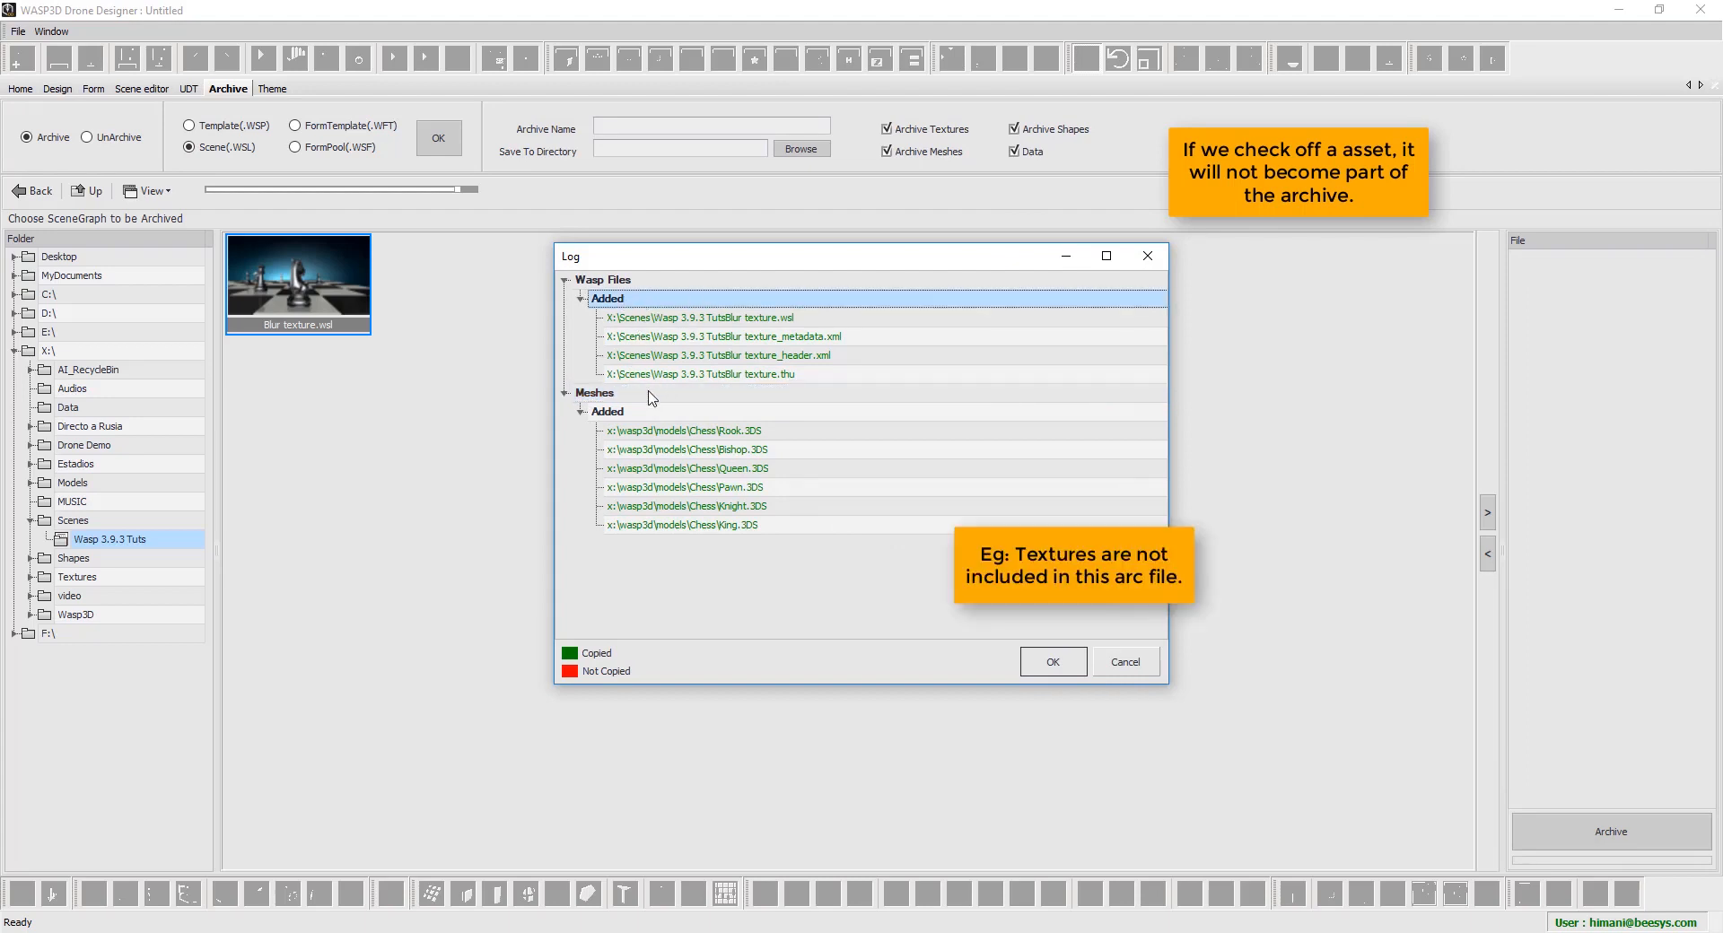
{"action": "left_click", "coordinate": [614, 411]}
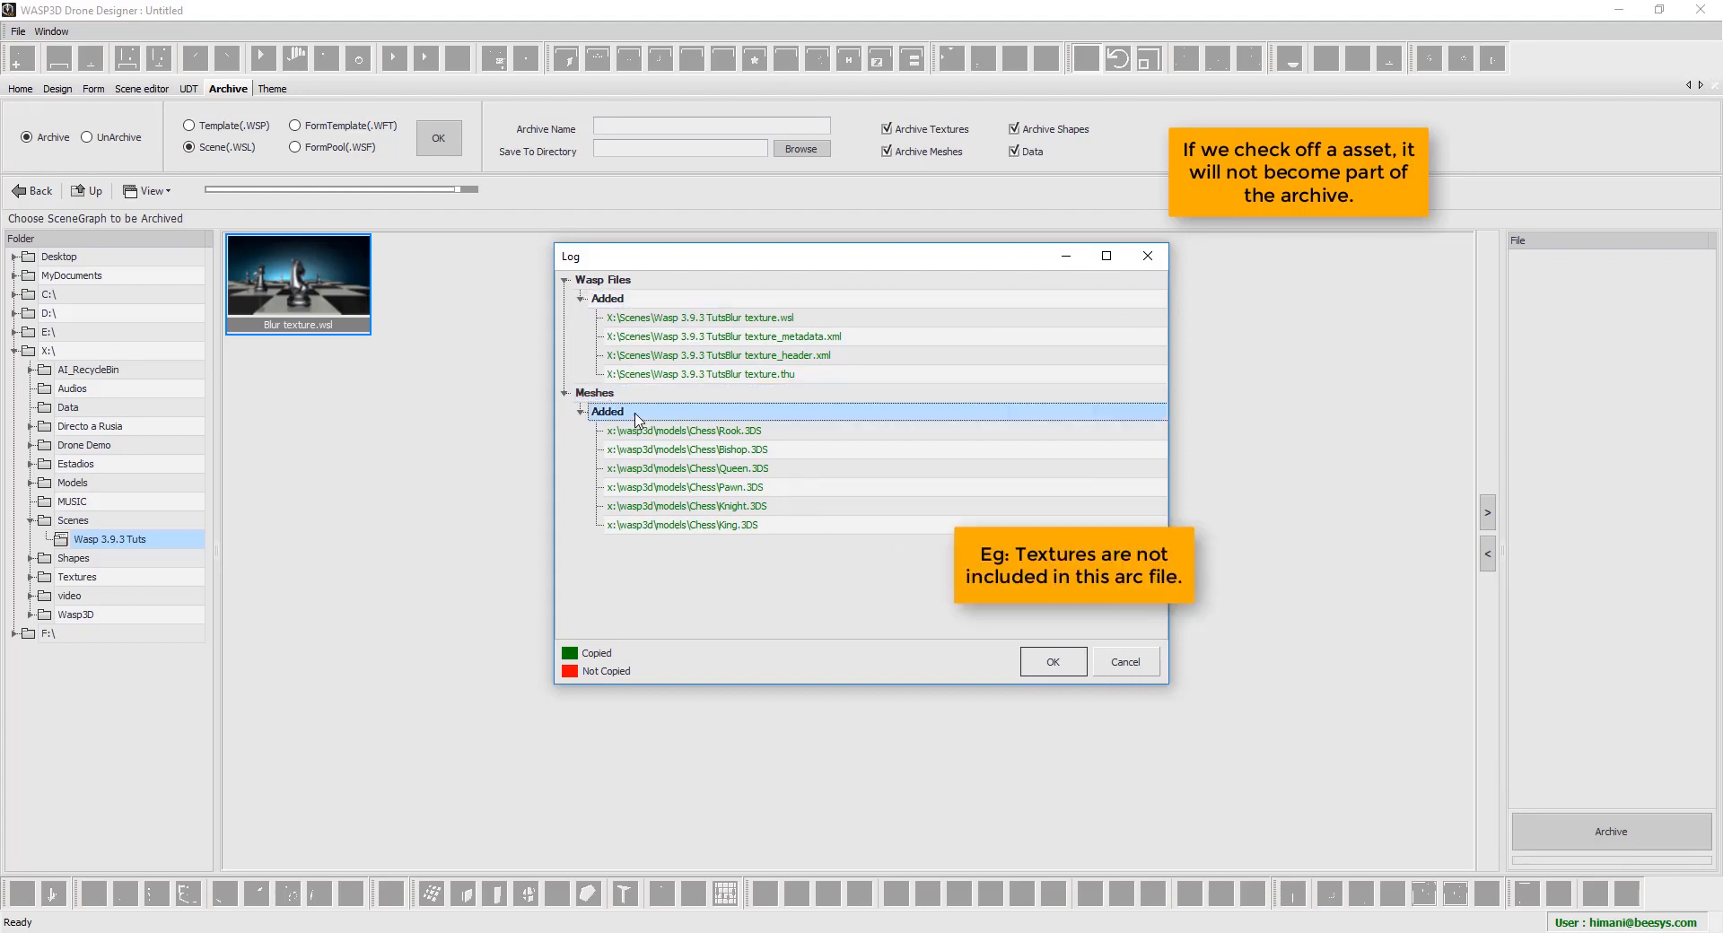
{"action": "left_click", "coordinate": [1053, 663]}
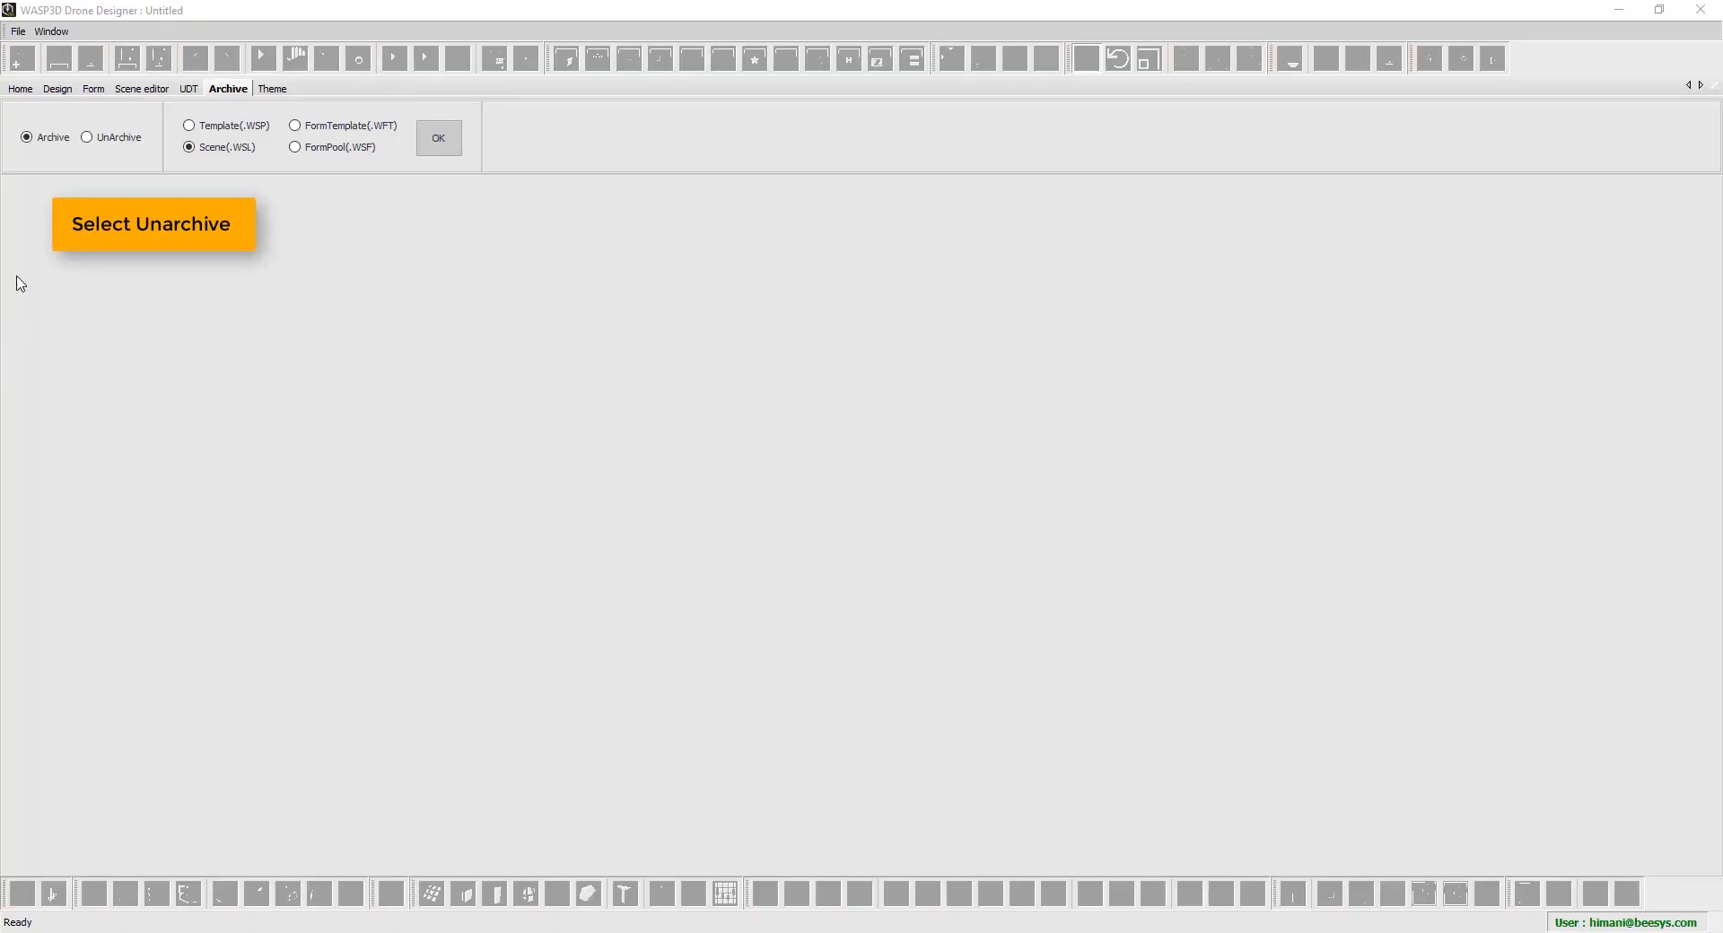
Switch to UnArchive, load Archive Scene.arc from the Desktop and open its Scenes folder
{"action": "left_click", "coordinate": [127, 145]}
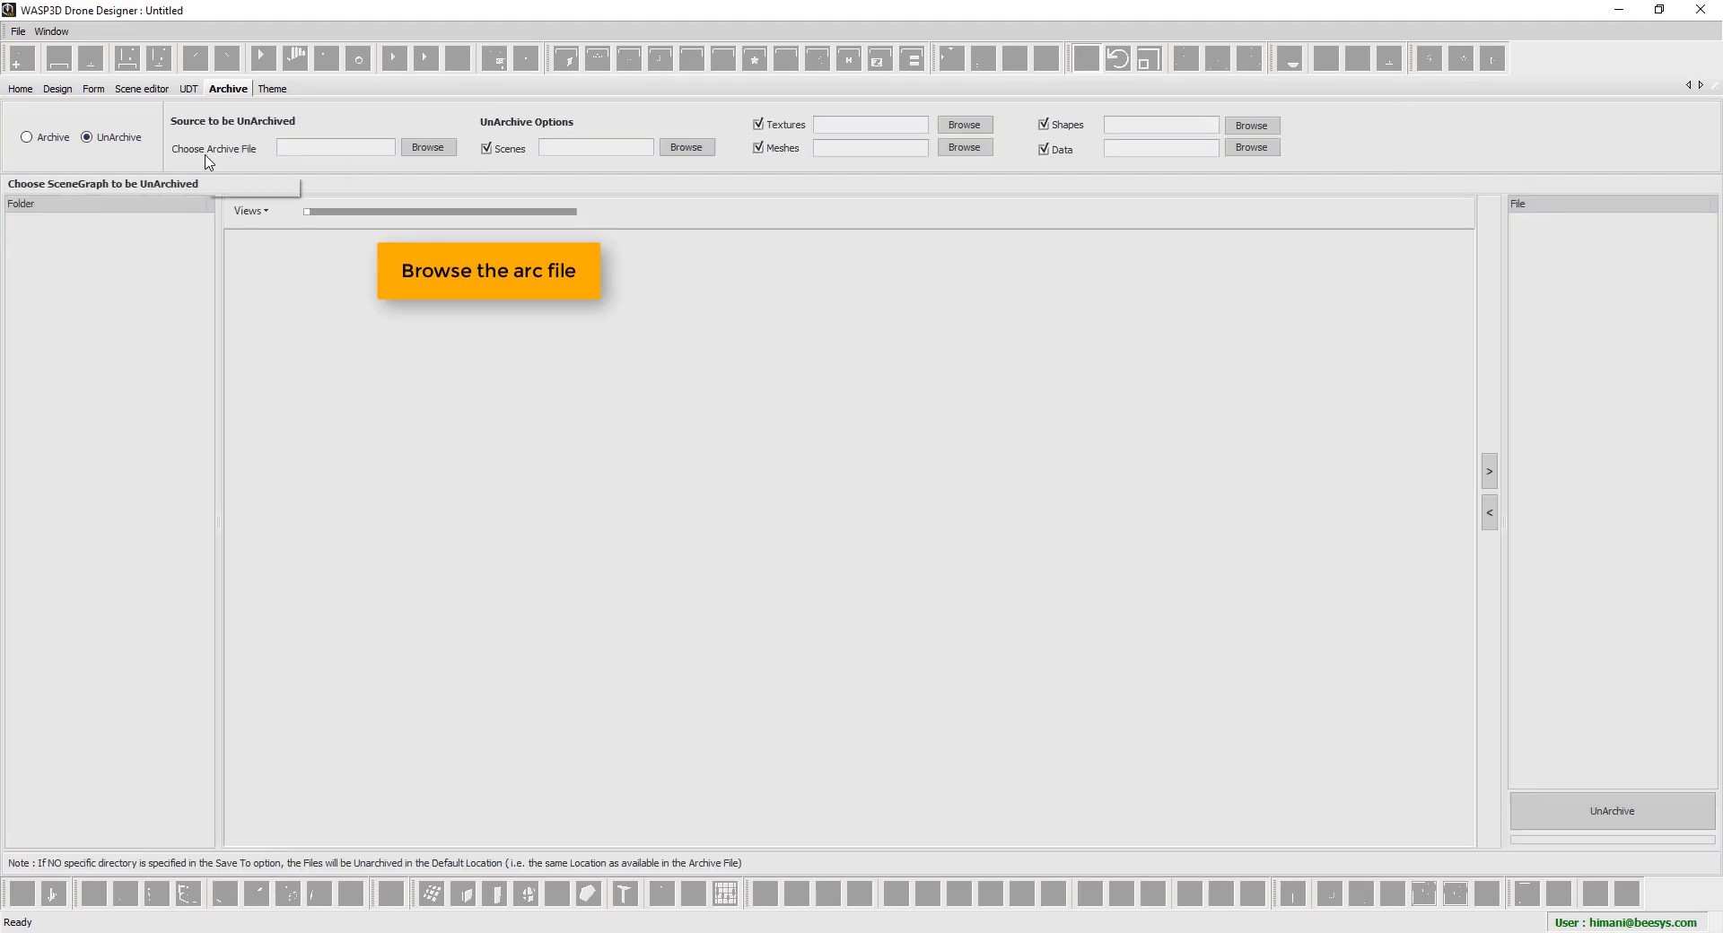
{"action": "left_click", "coordinate": [412, 150]}
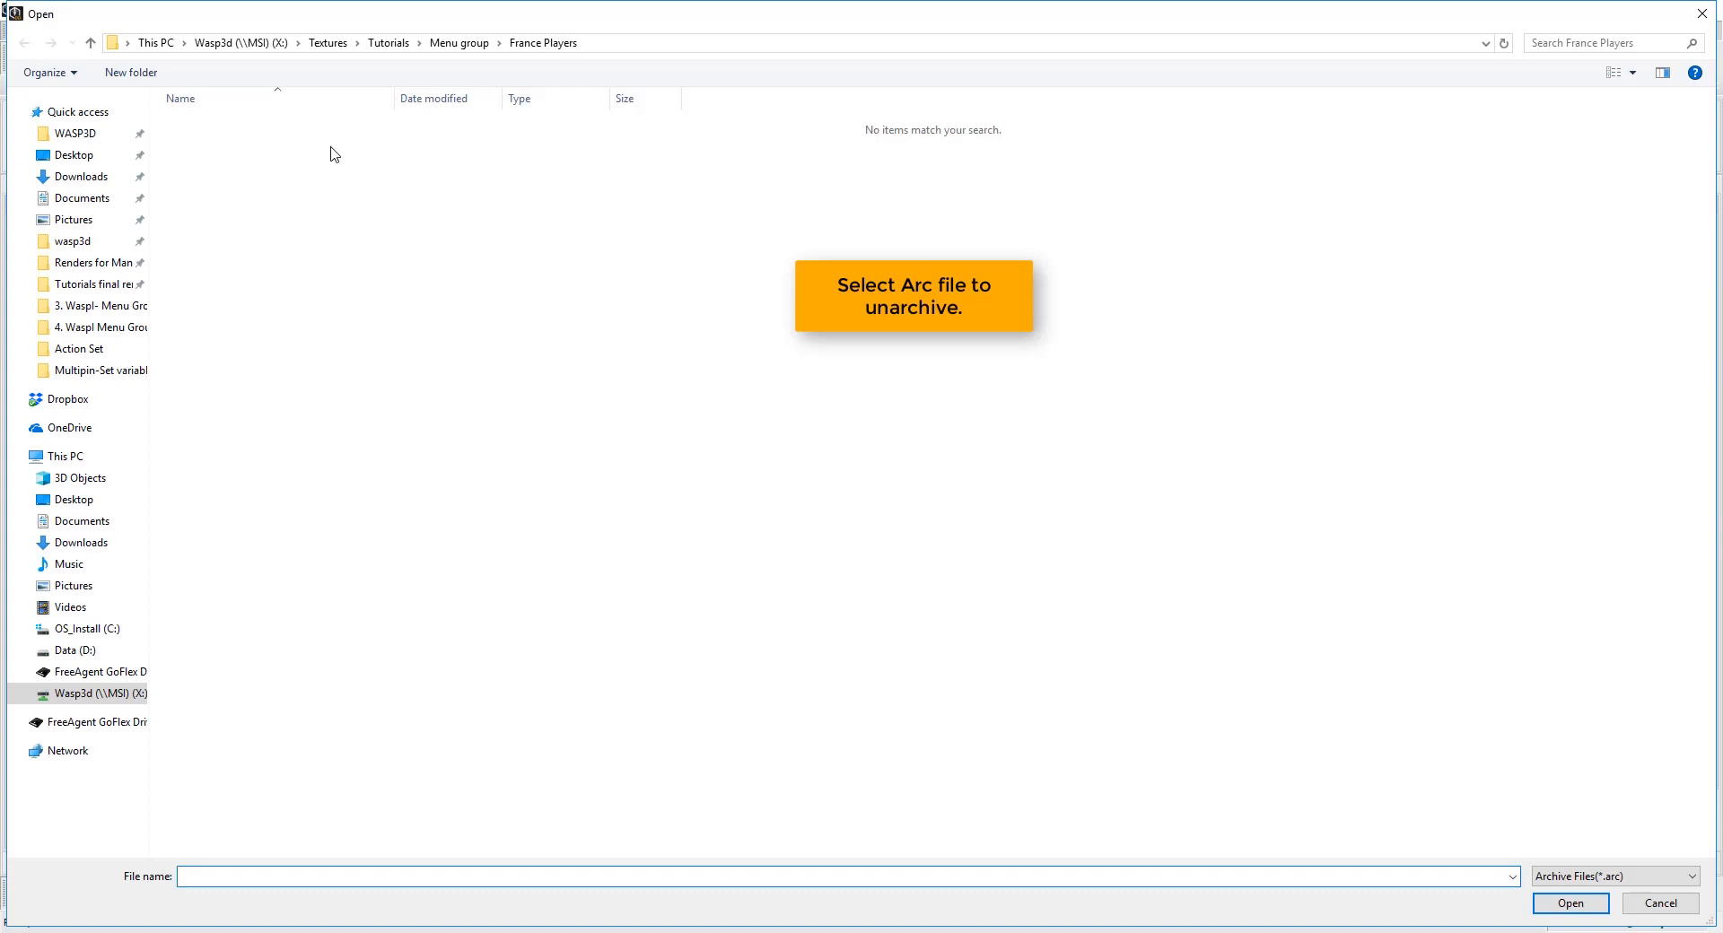
{"action": "left_click", "coordinate": [96, 156]}
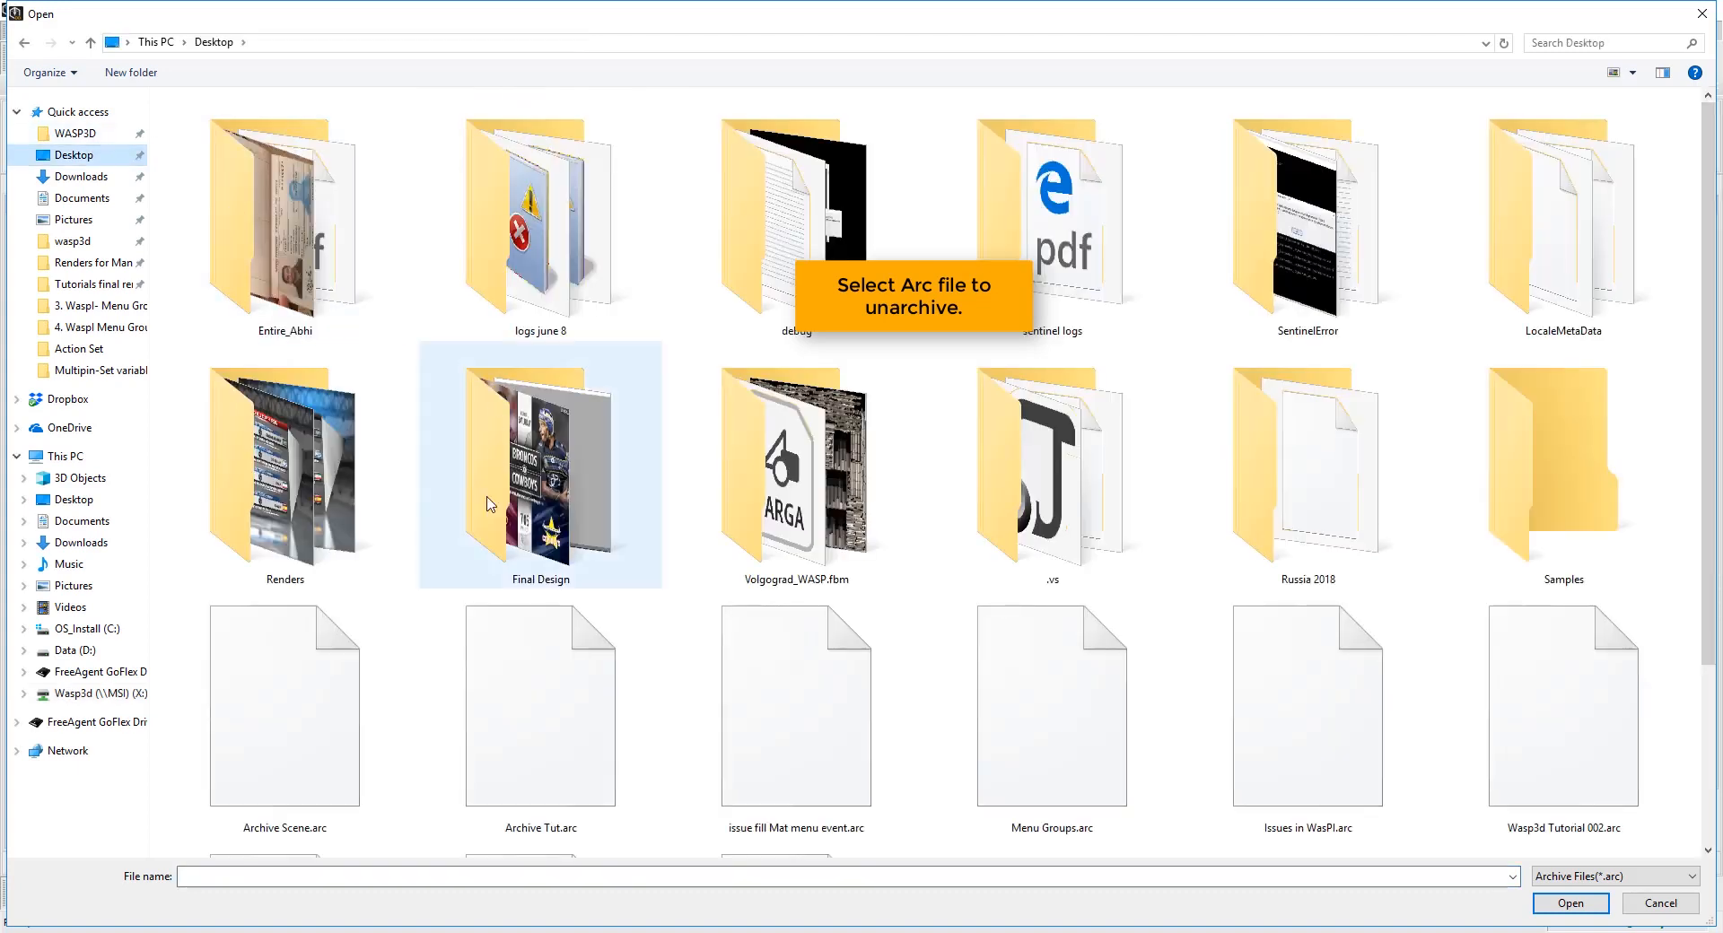
{"action": "double_click", "coordinate": [339, 714]}
{"action": "double_click", "coordinate": [322, 281]}
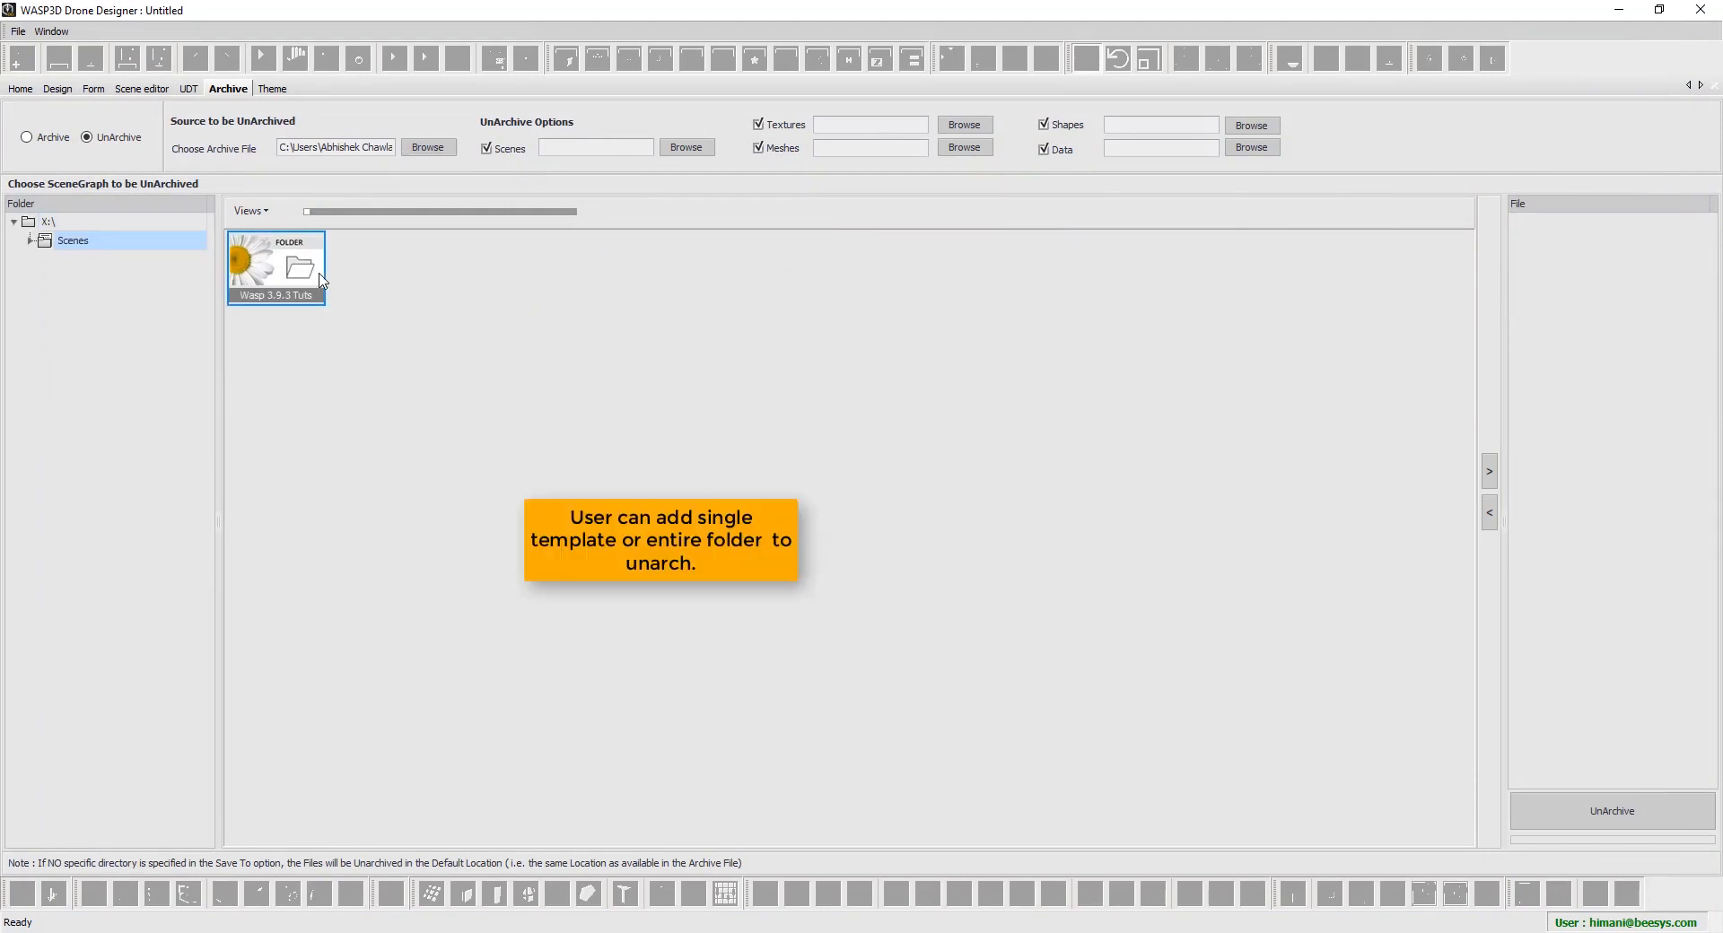
Queue the Wasp 3.9.3 Tuts folder, expanding it in the file list to show Blur texture.wsl
{"action": "double_click", "coordinate": [322, 281]}
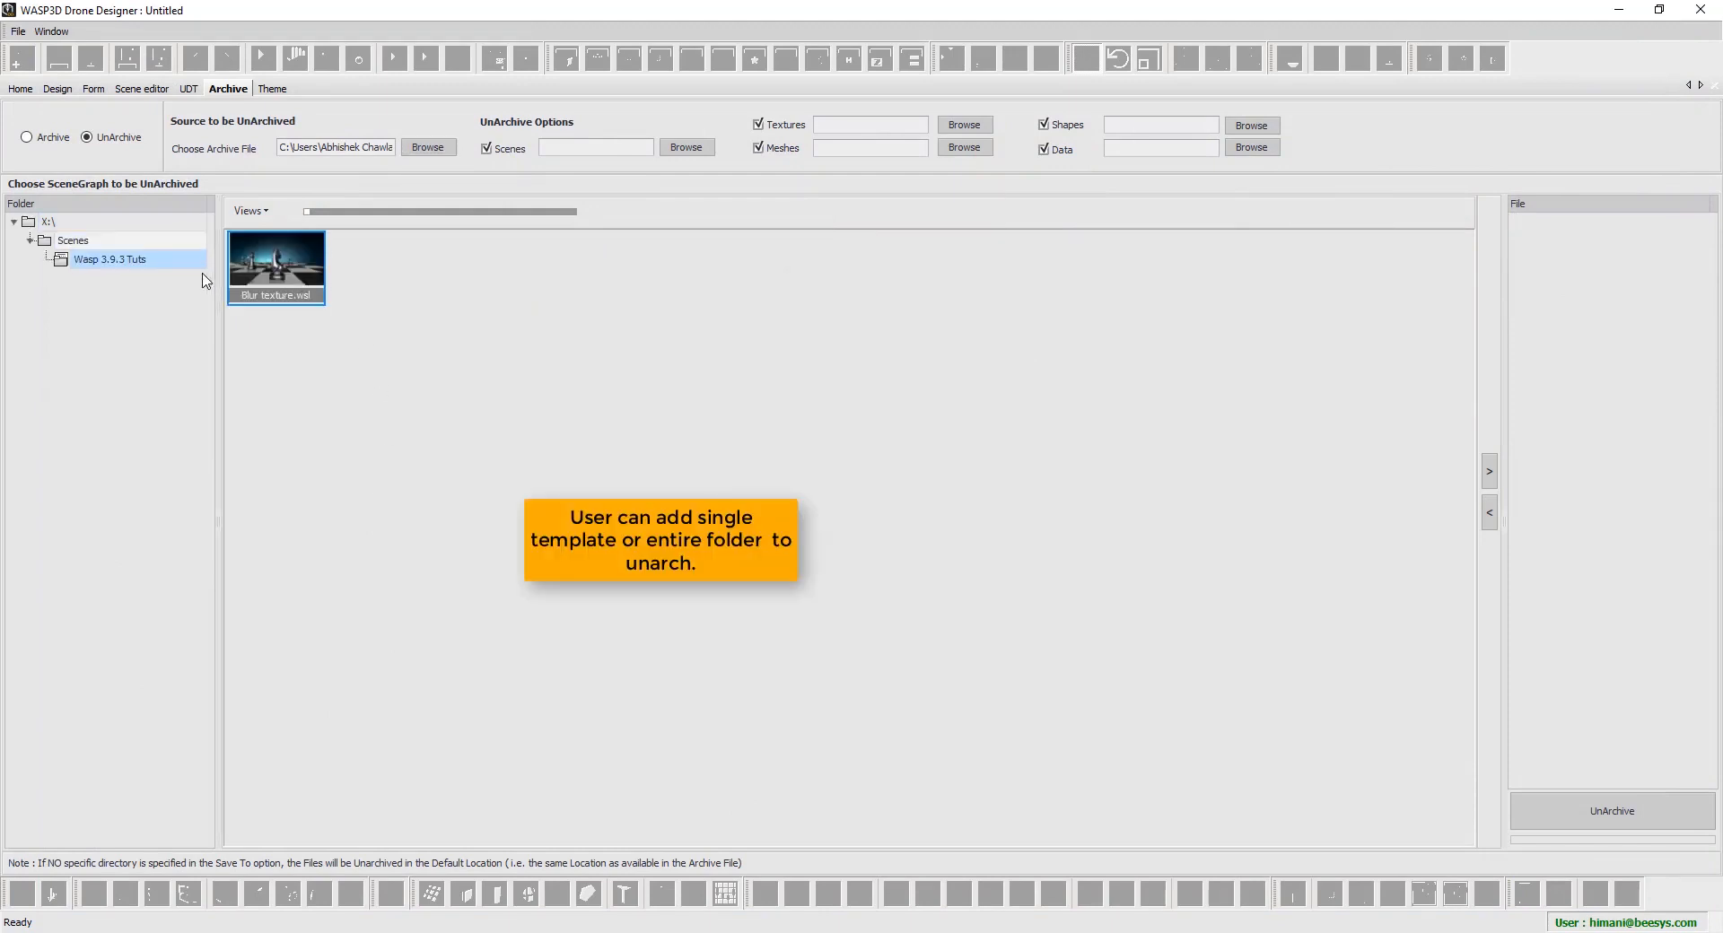
{"action": "left_click", "coordinate": [1490, 471]}
{"action": "double_click", "coordinate": [1611, 224]}
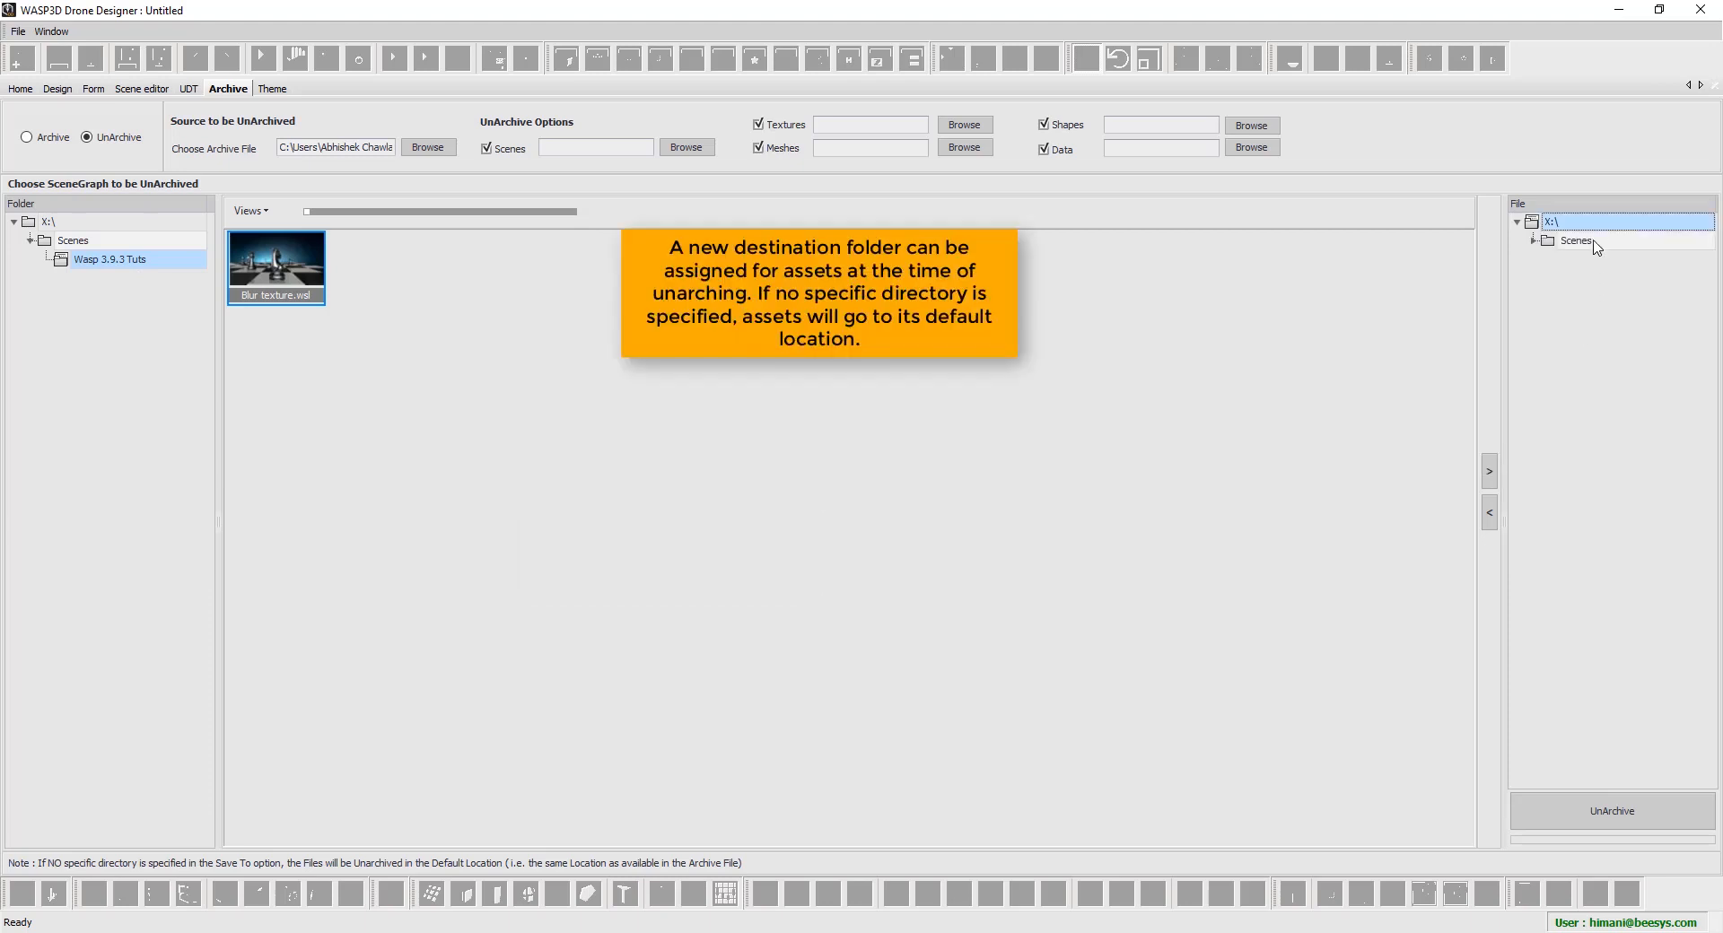
{"action": "double_click", "coordinate": [1595, 242]}
{"action": "double_click", "coordinate": [1607, 262]}
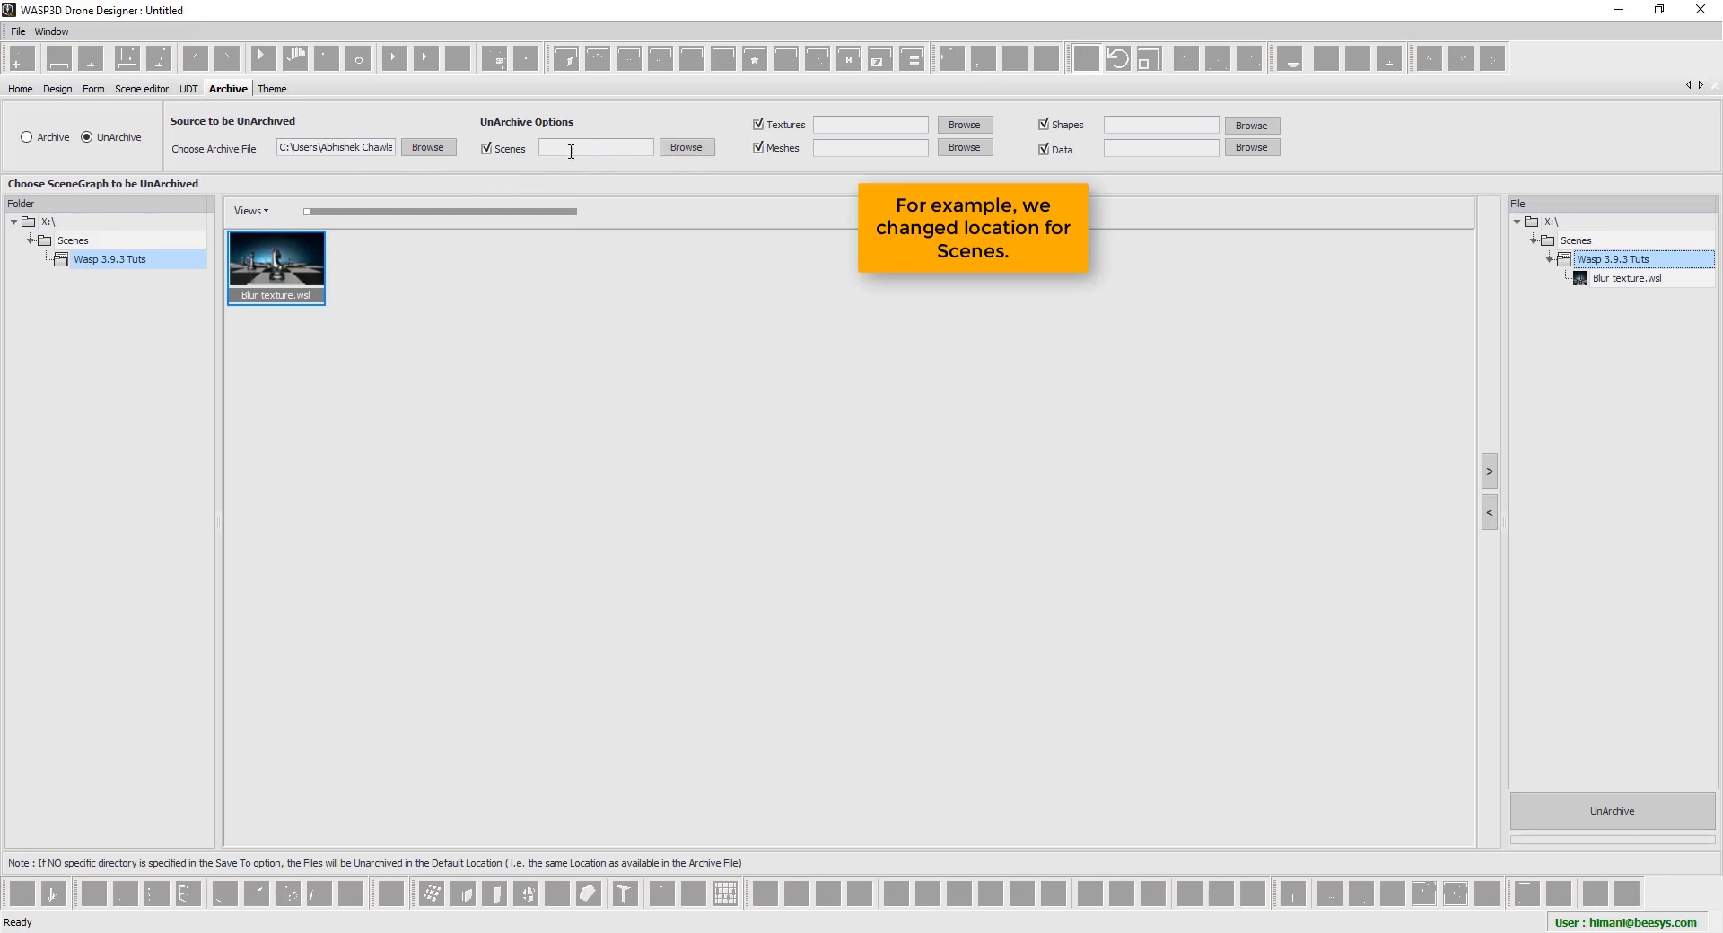
Create a Desktop folder named 'New Location' and set it as the Scenes destination
{"action": "left_click", "coordinate": [689, 148]}
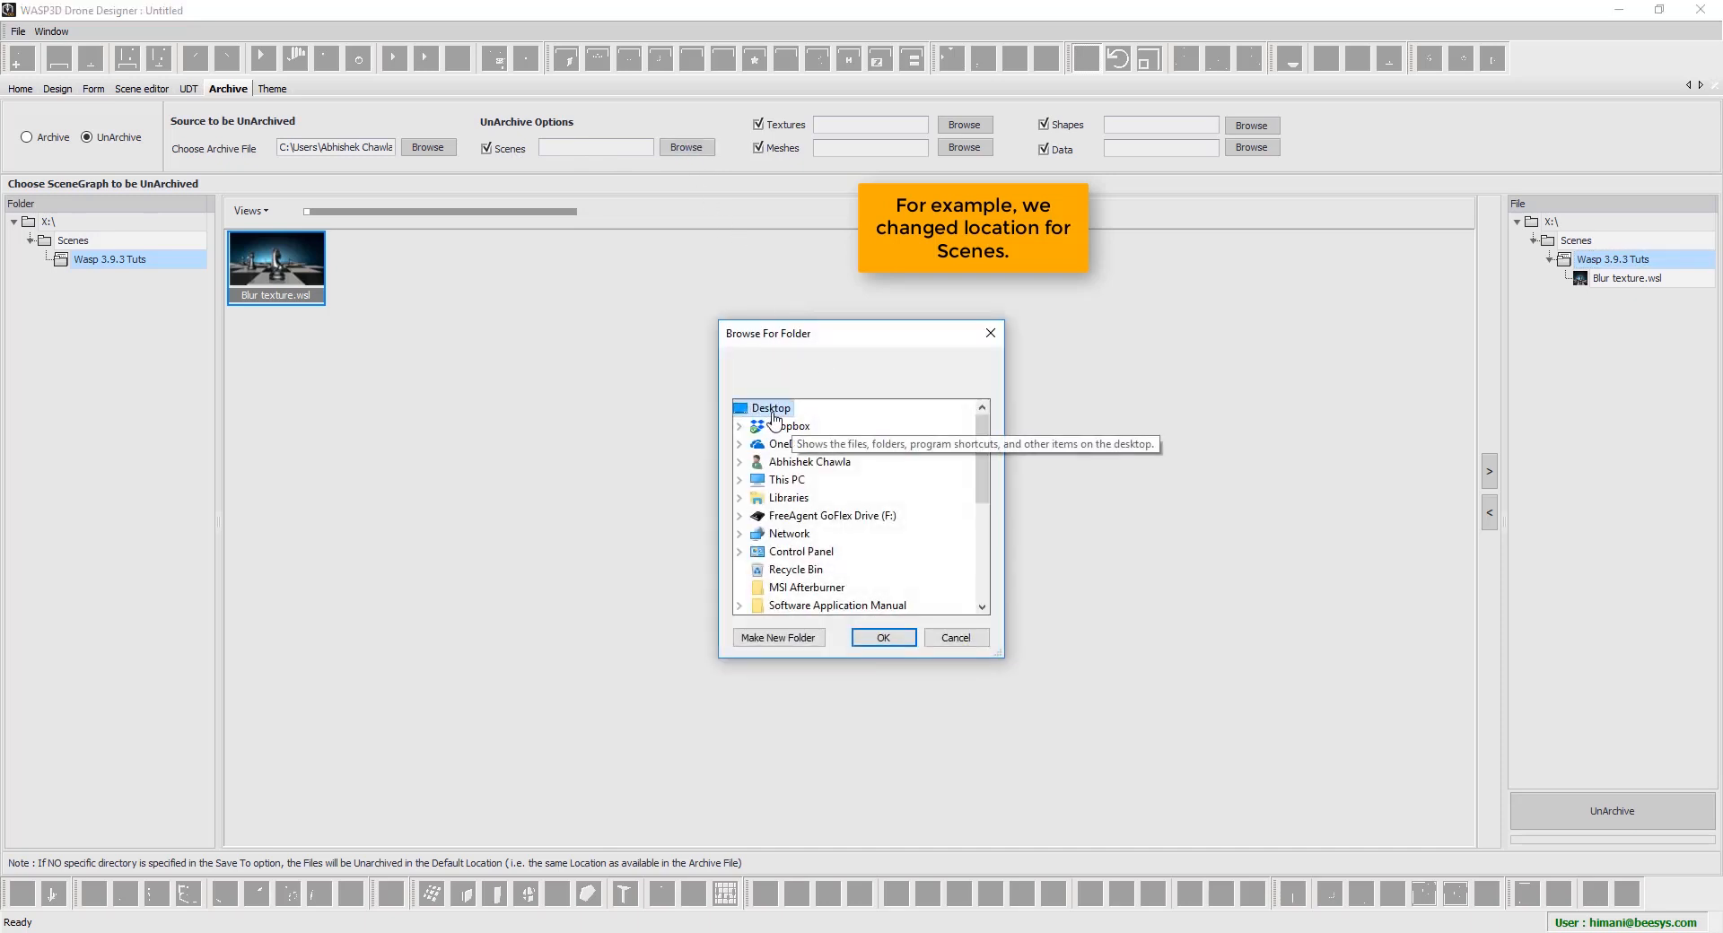
{"action": "left_click", "coordinate": [770, 638]}
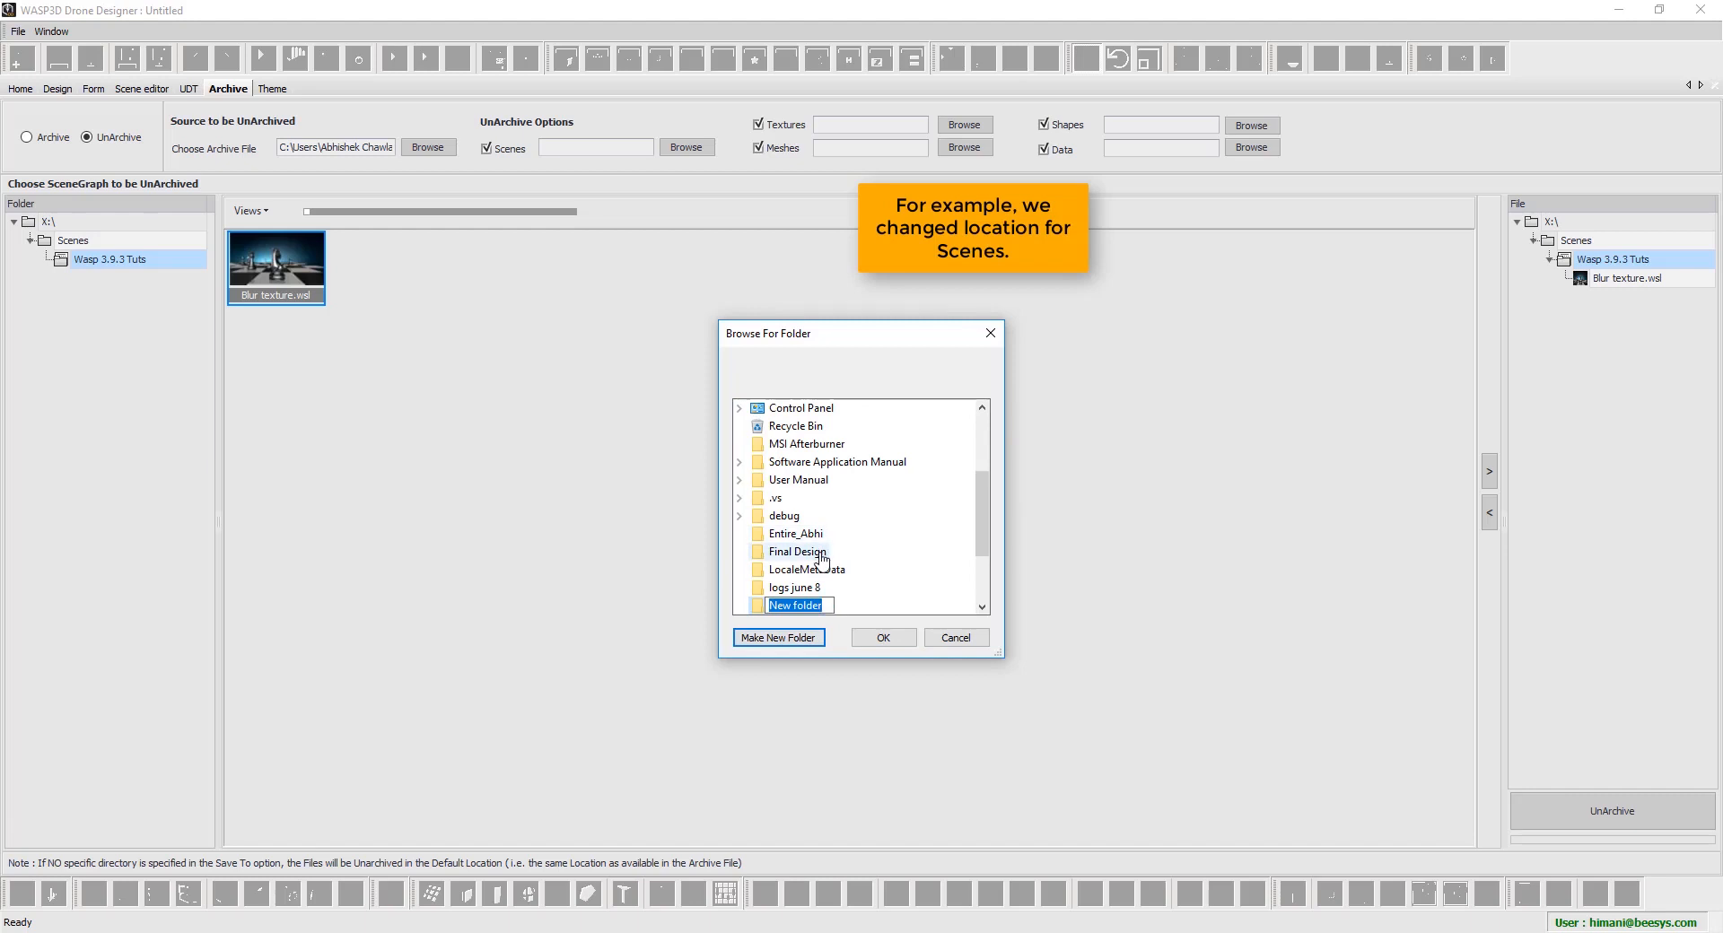
{"action": "type", "text": "New Location"}
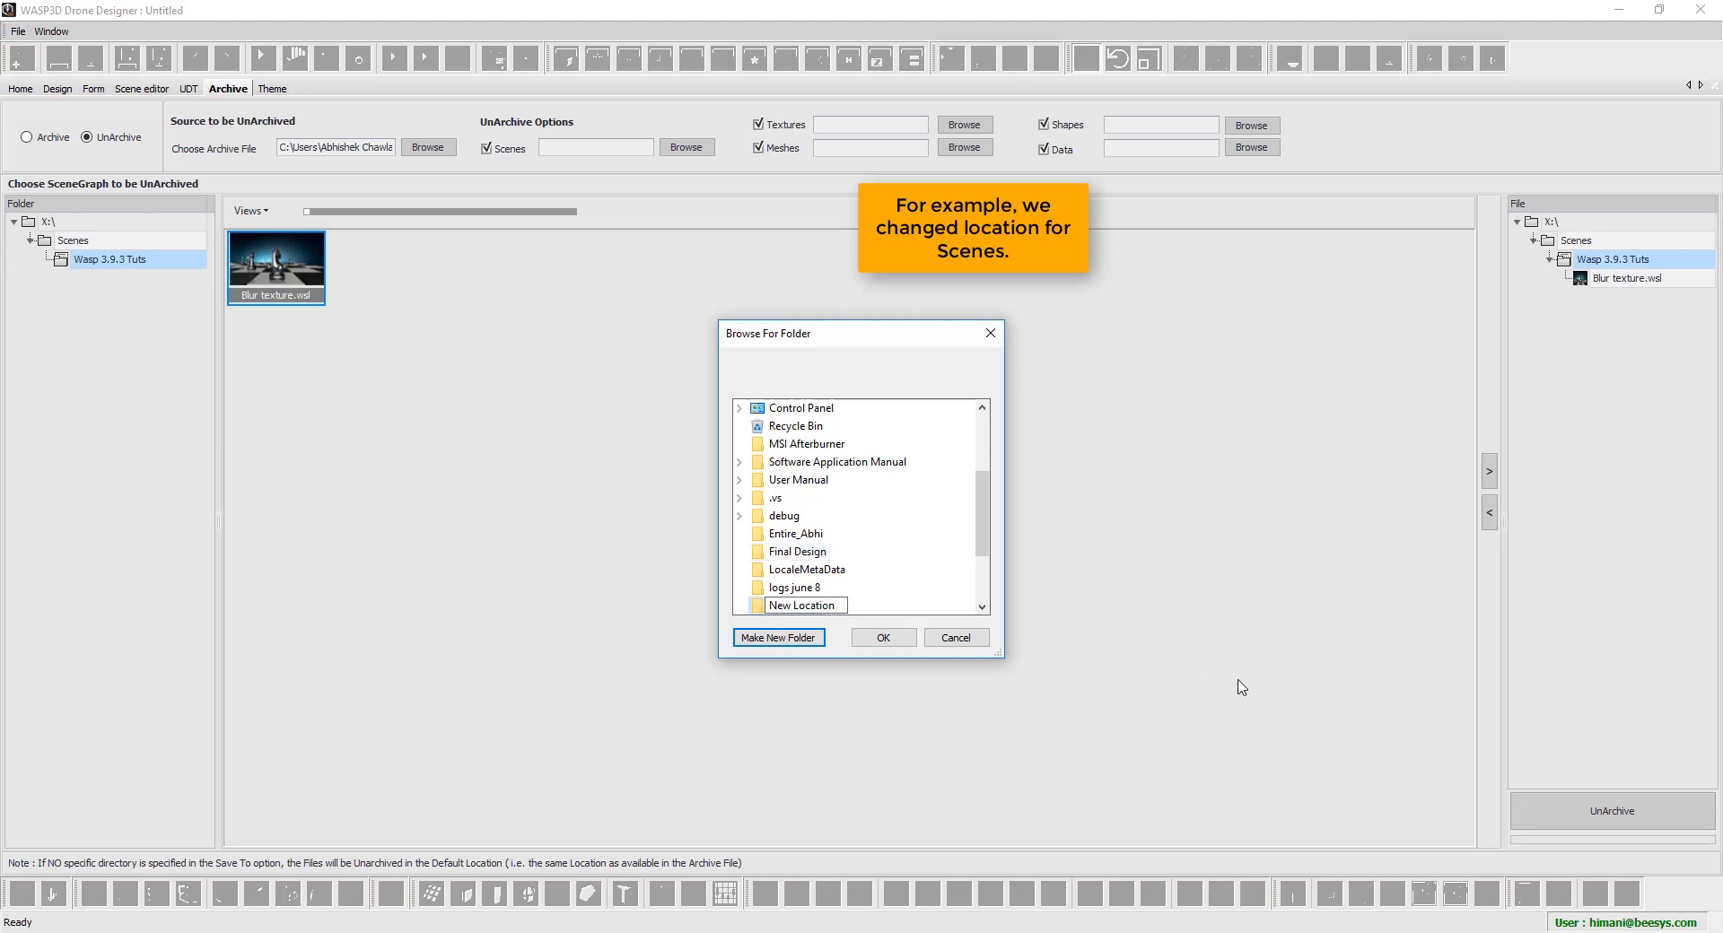
{"action": "left_click", "coordinate": [866, 639]}
{"action": "left_click", "coordinate": [866, 639]}
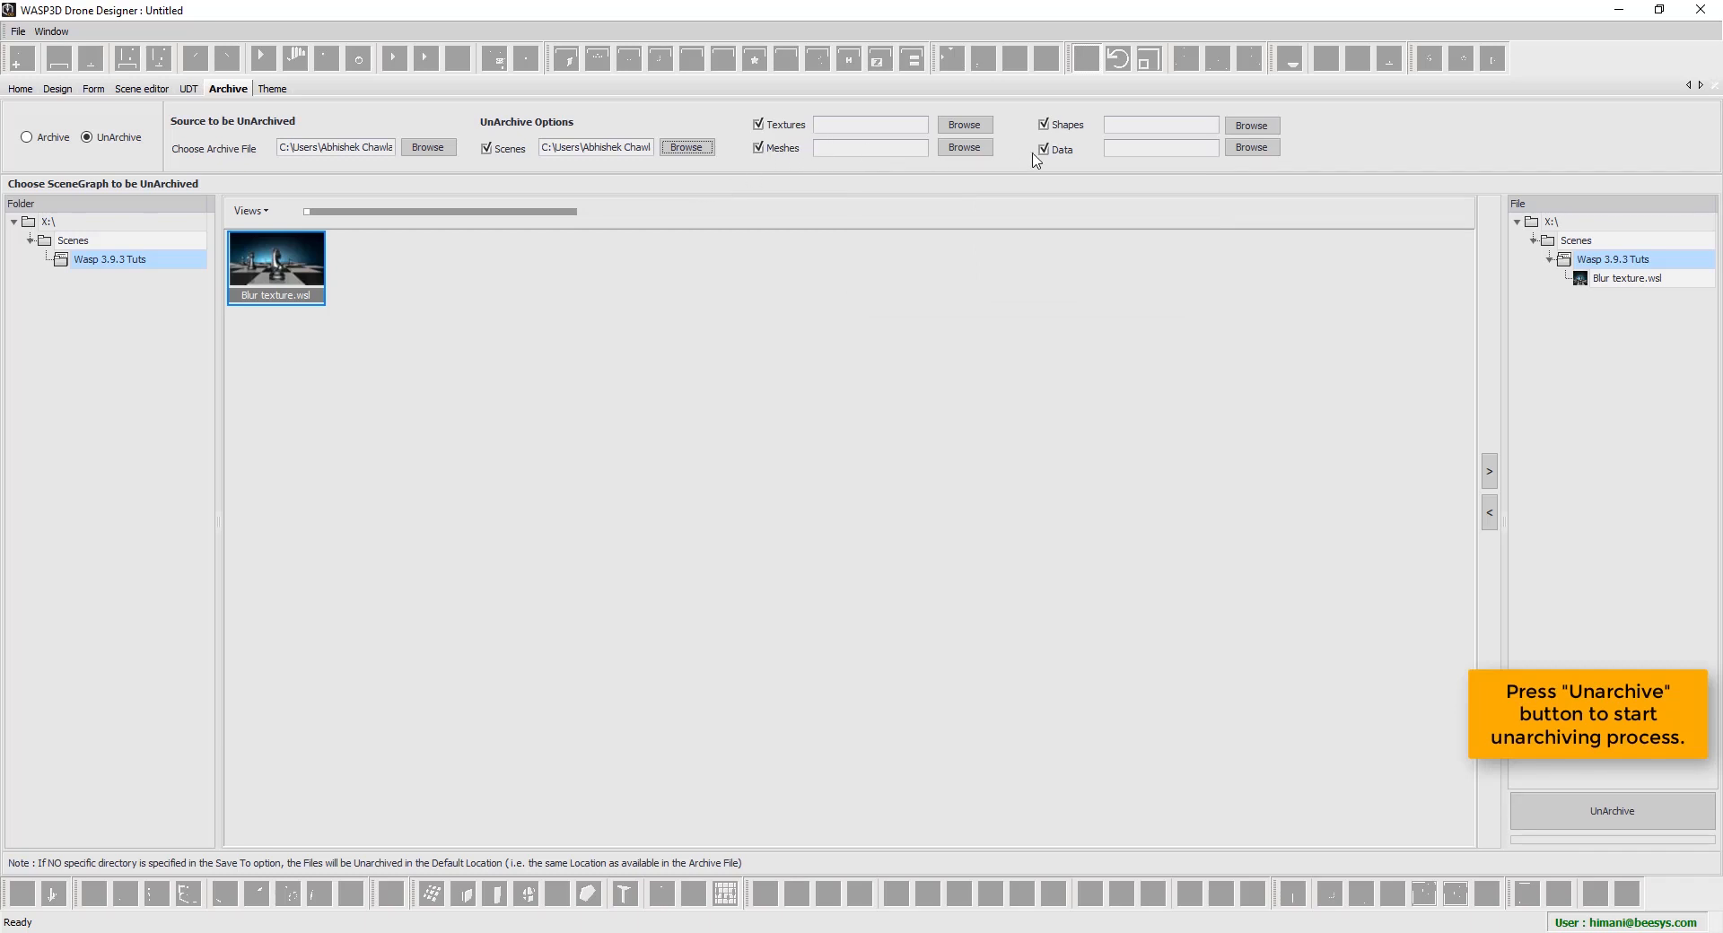
Unarchive with Apply to All and Overwrite for existing assets, then review and close the log
{"action": "left_click", "coordinate": [1621, 815]}
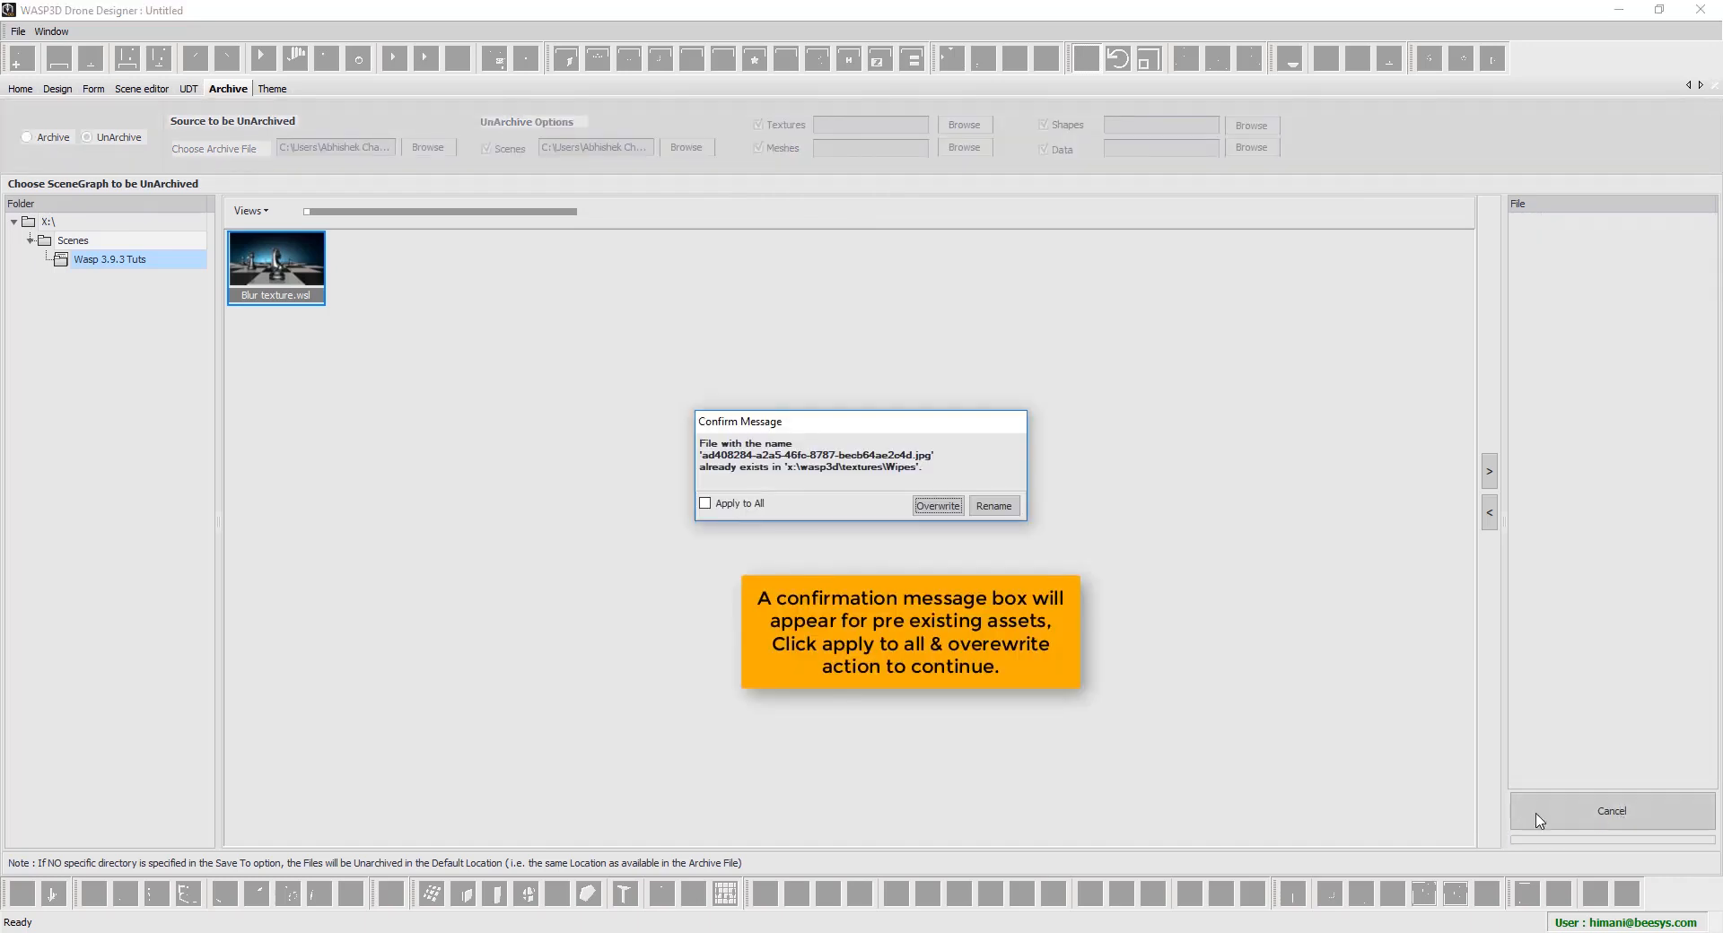
{"action": "left_click", "coordinate": [728, 505]}
{"action": "left_click", "coordinate": [938, 506]}
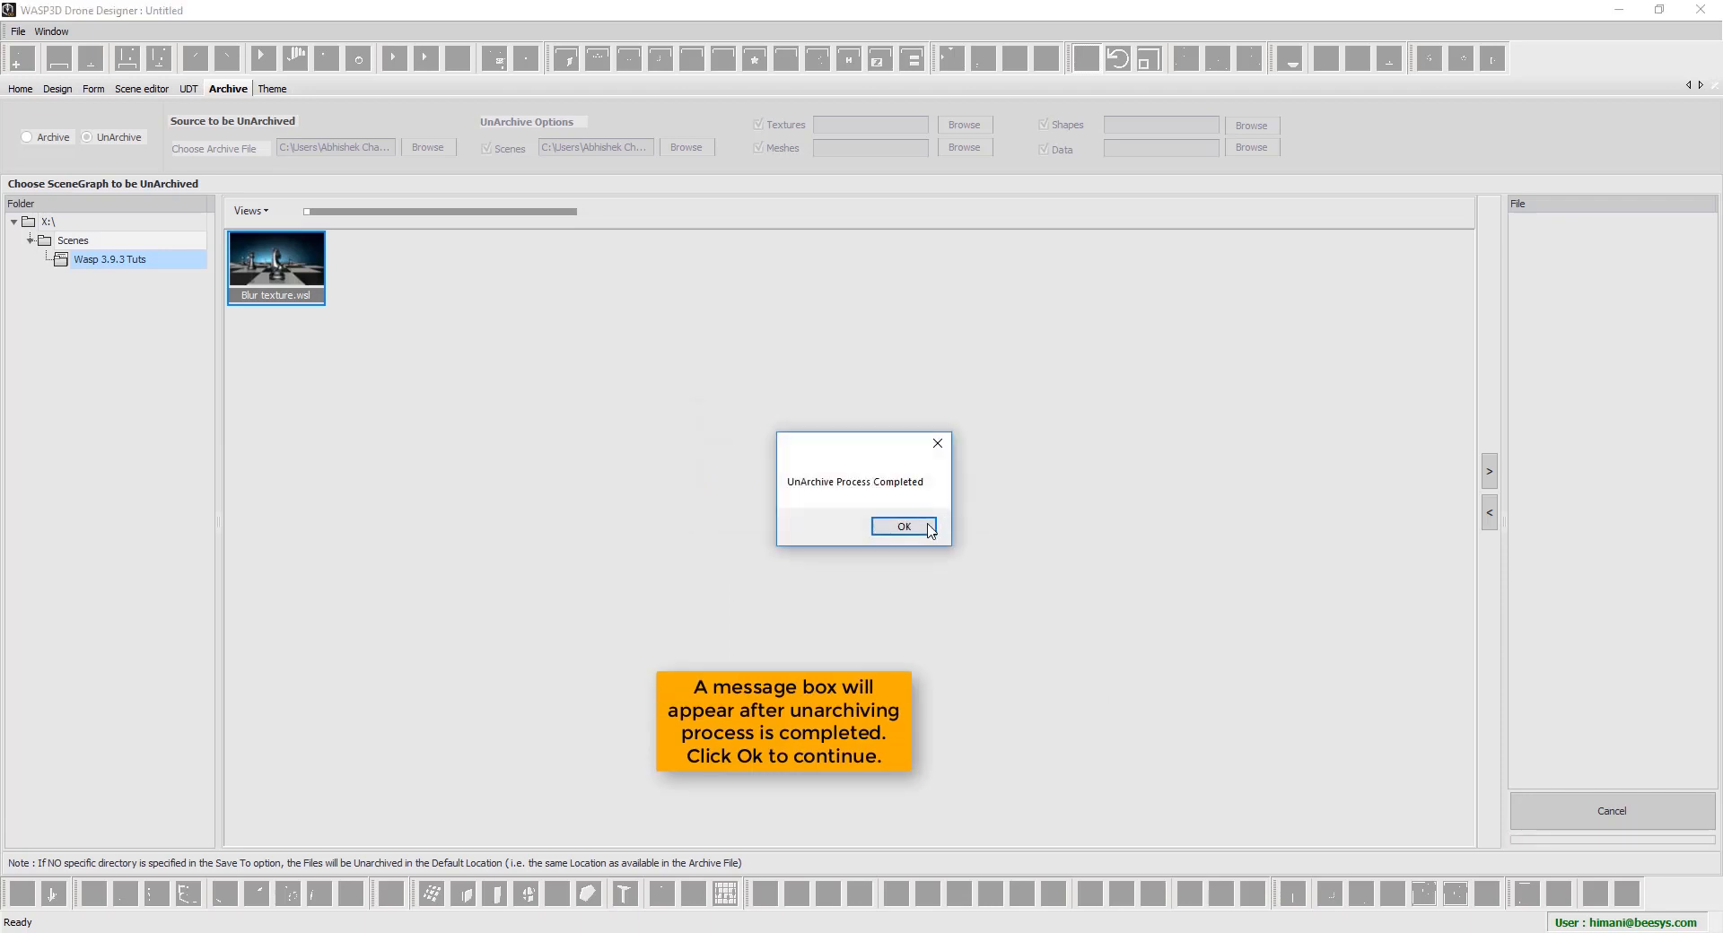
{"action": "left_click", "coordinate": [932, 527]}
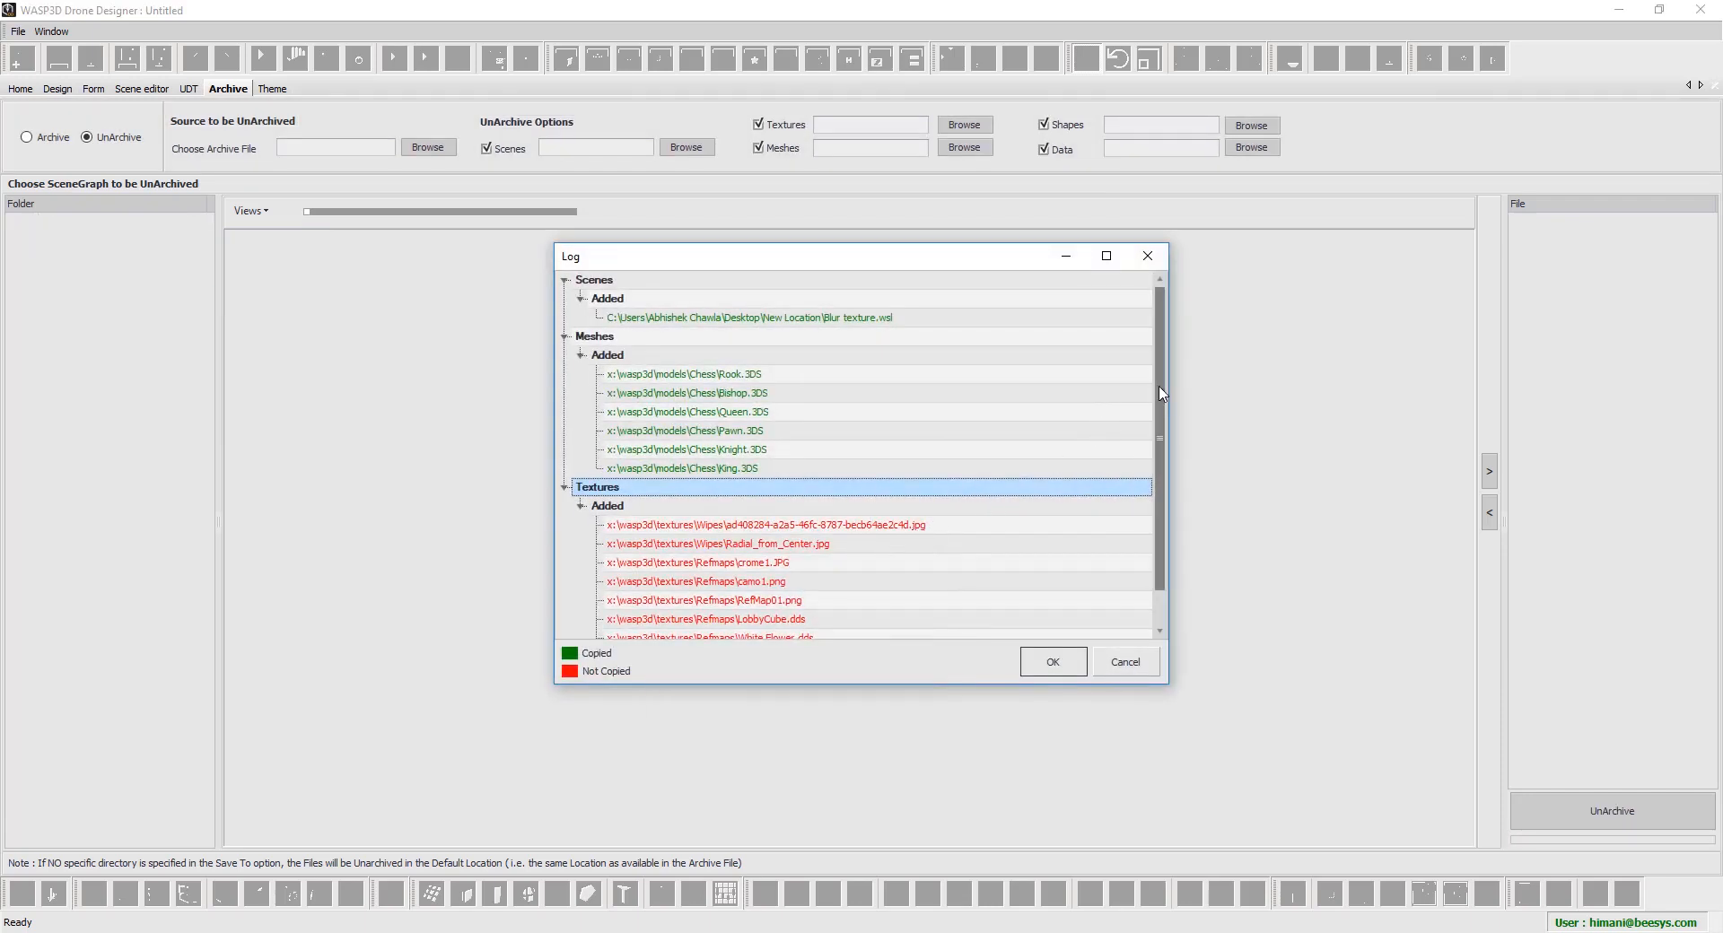
{"action": "left_click_drag", "start_coordinate": [1159, 399], "coordinate": [1160, 517]}
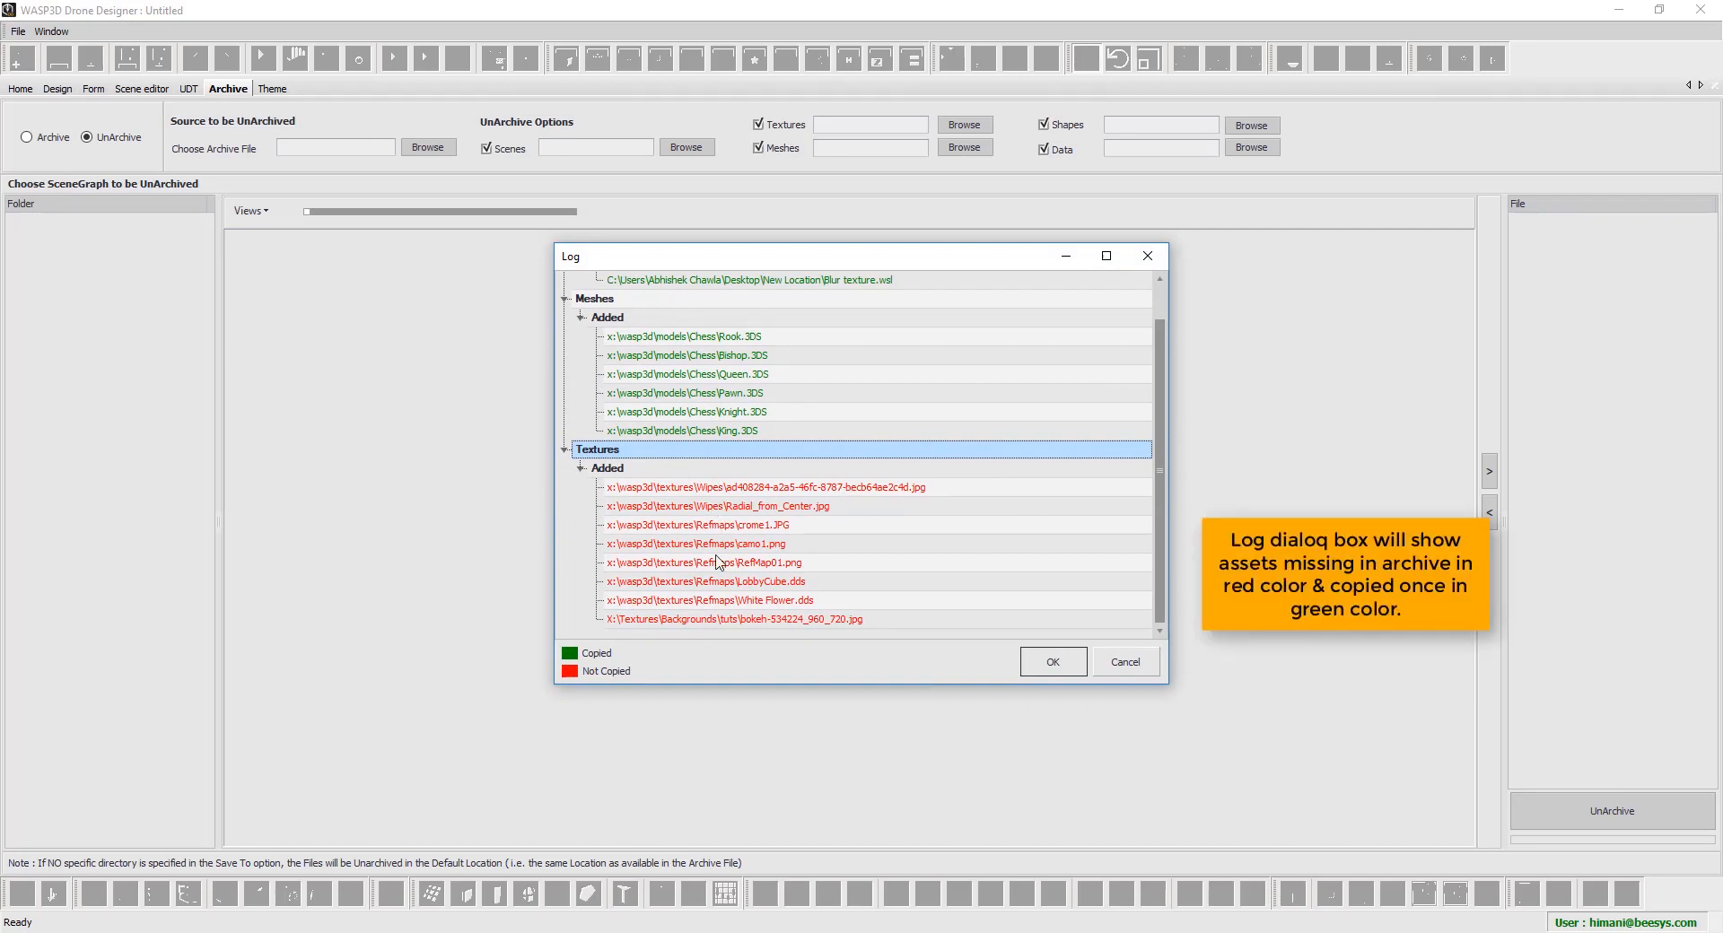
{"action": "left_click_drag", "start_coordinate": [1164, 436], "coordinate": [1176, 361]}
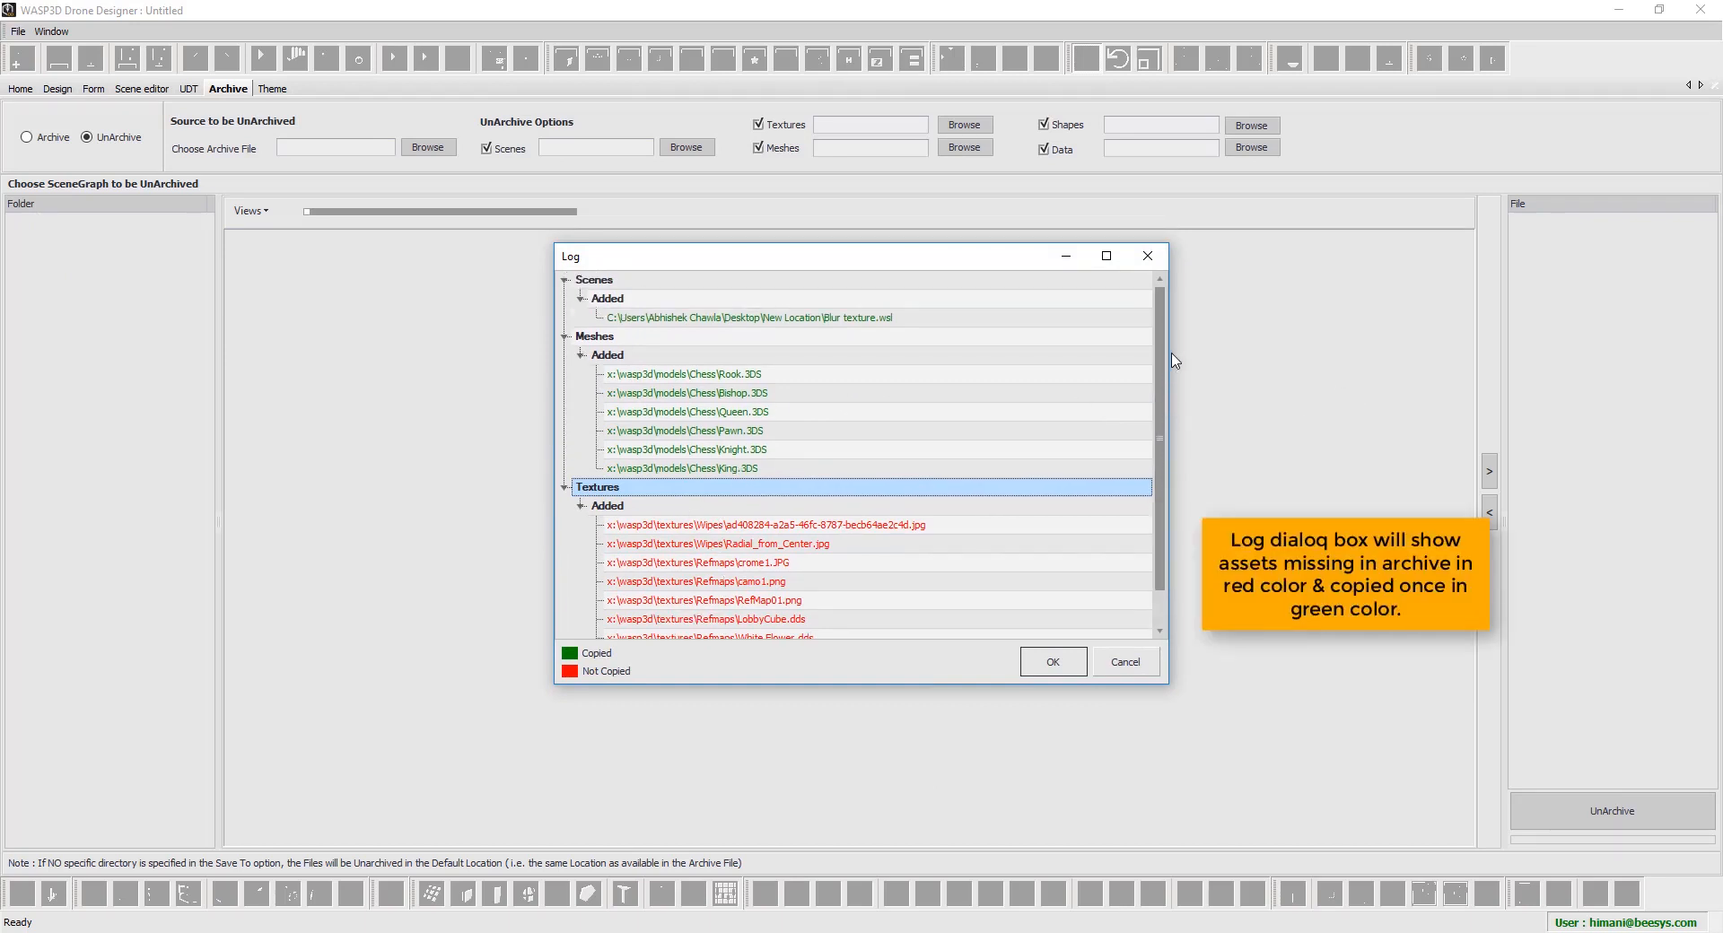
{"action": "left_click", "coordinate": [1051, 673]}
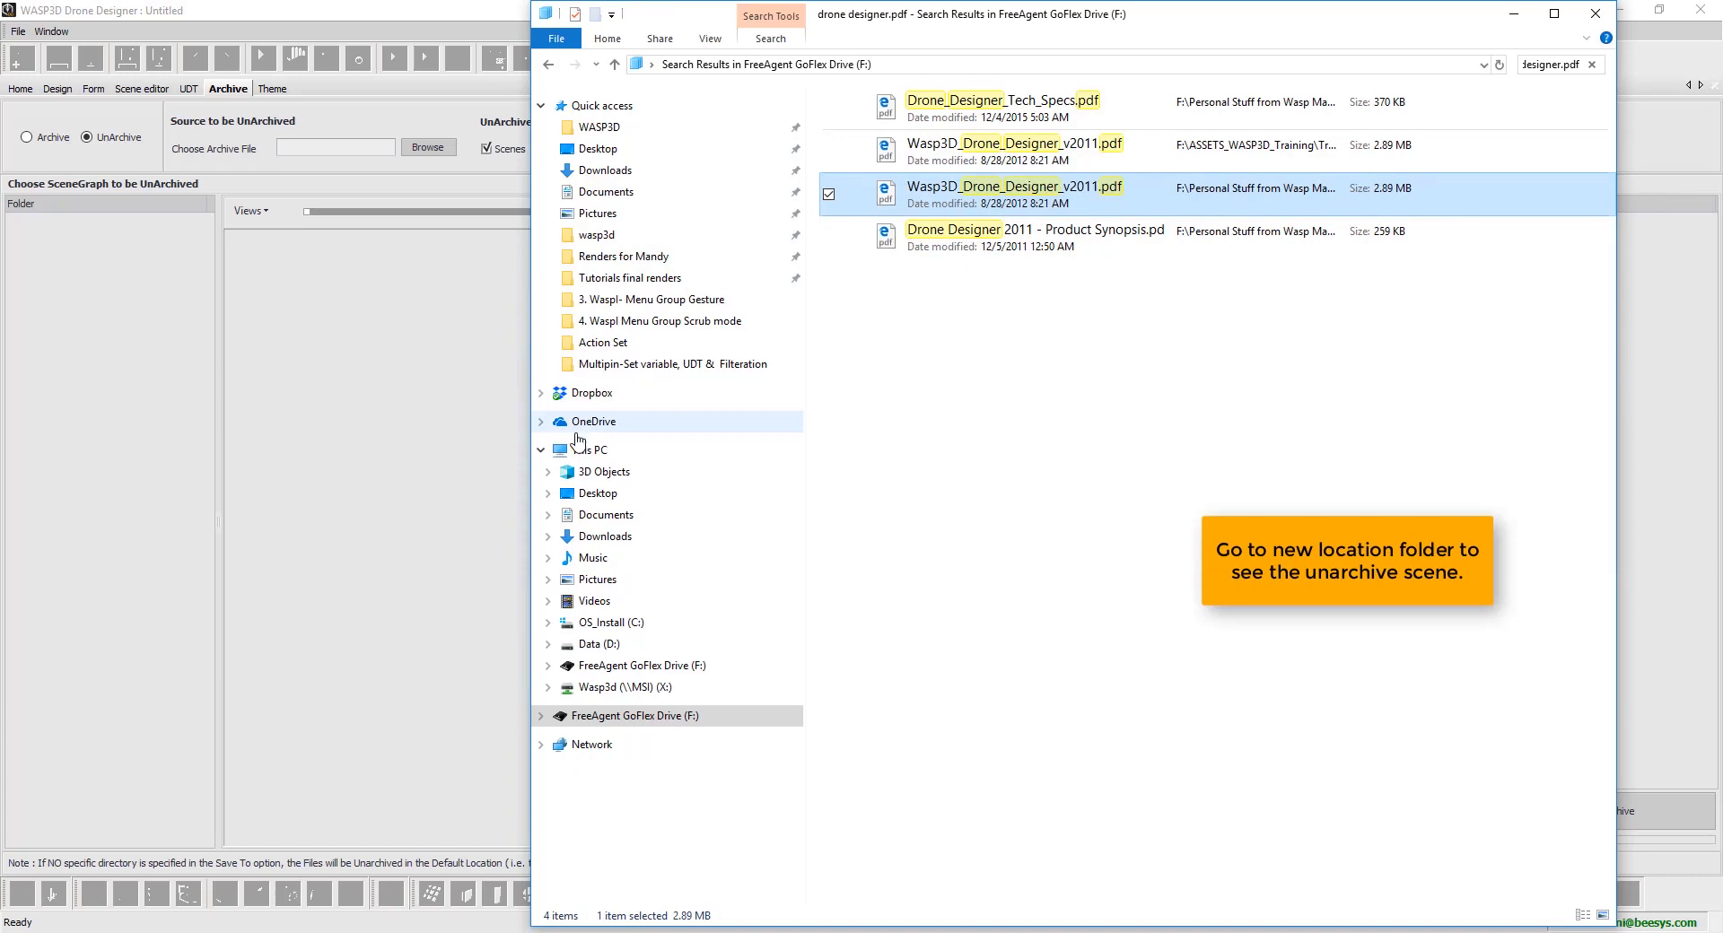
Check that Blur texture.wsl is in the Desktop's New Location folder, then minimize File Explorer
{"action": "left_click", "coordinate": [579, 450]}
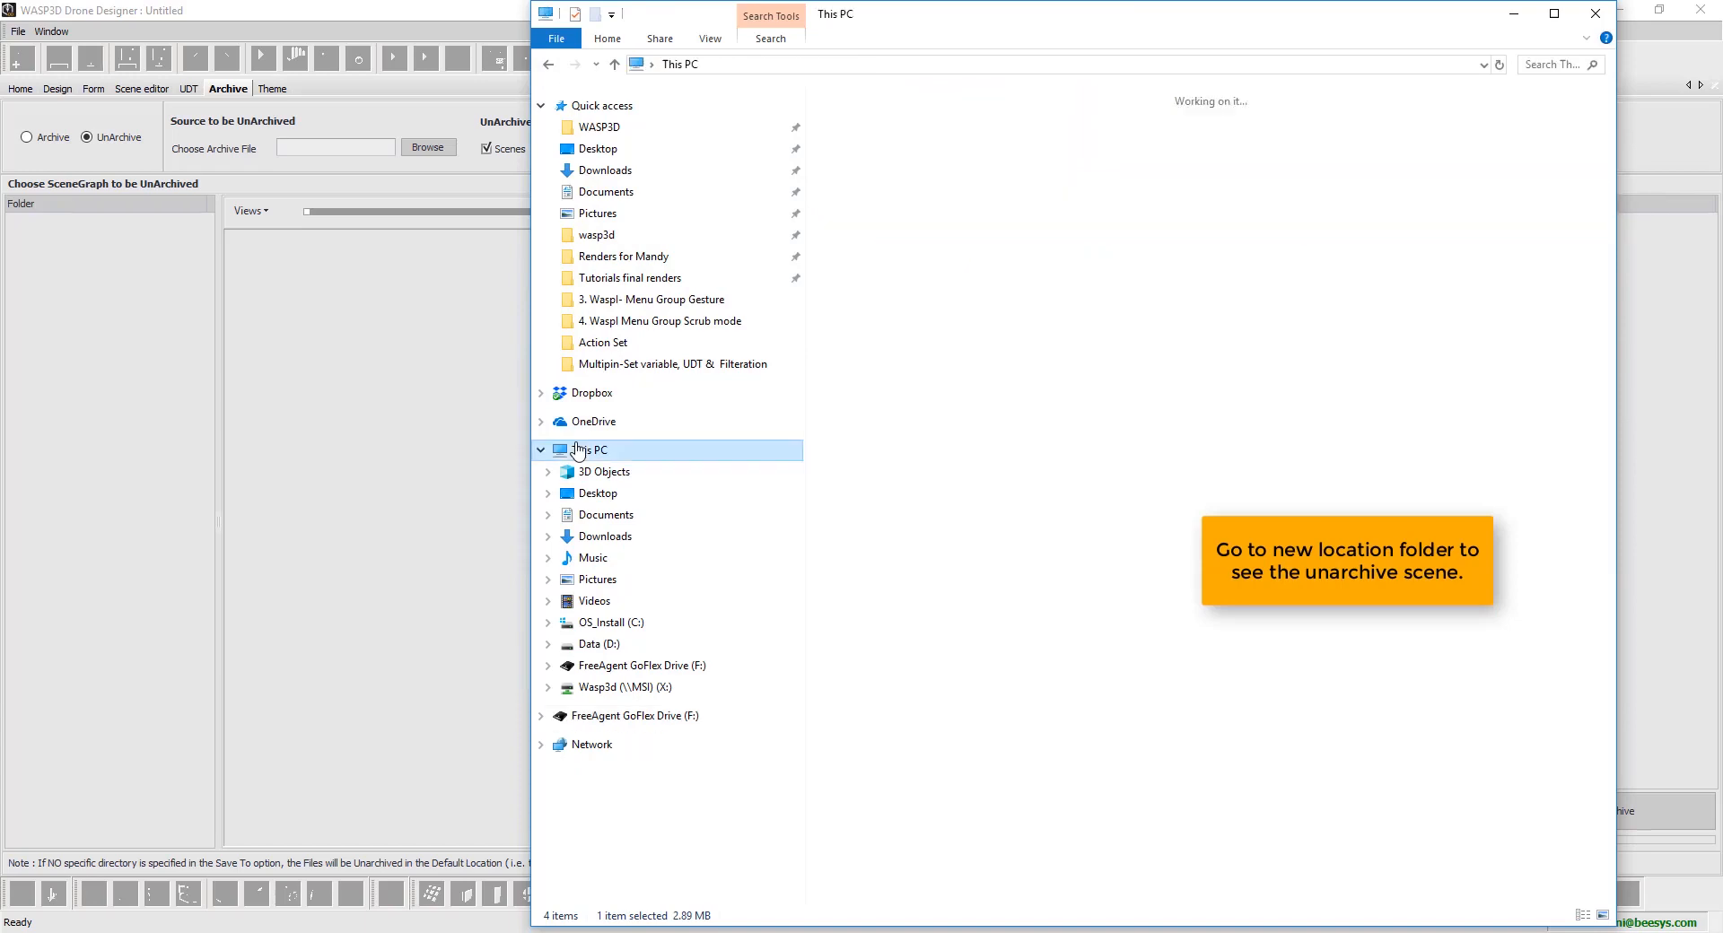
{"action": "left_click", "coordinate": [631, 151]}
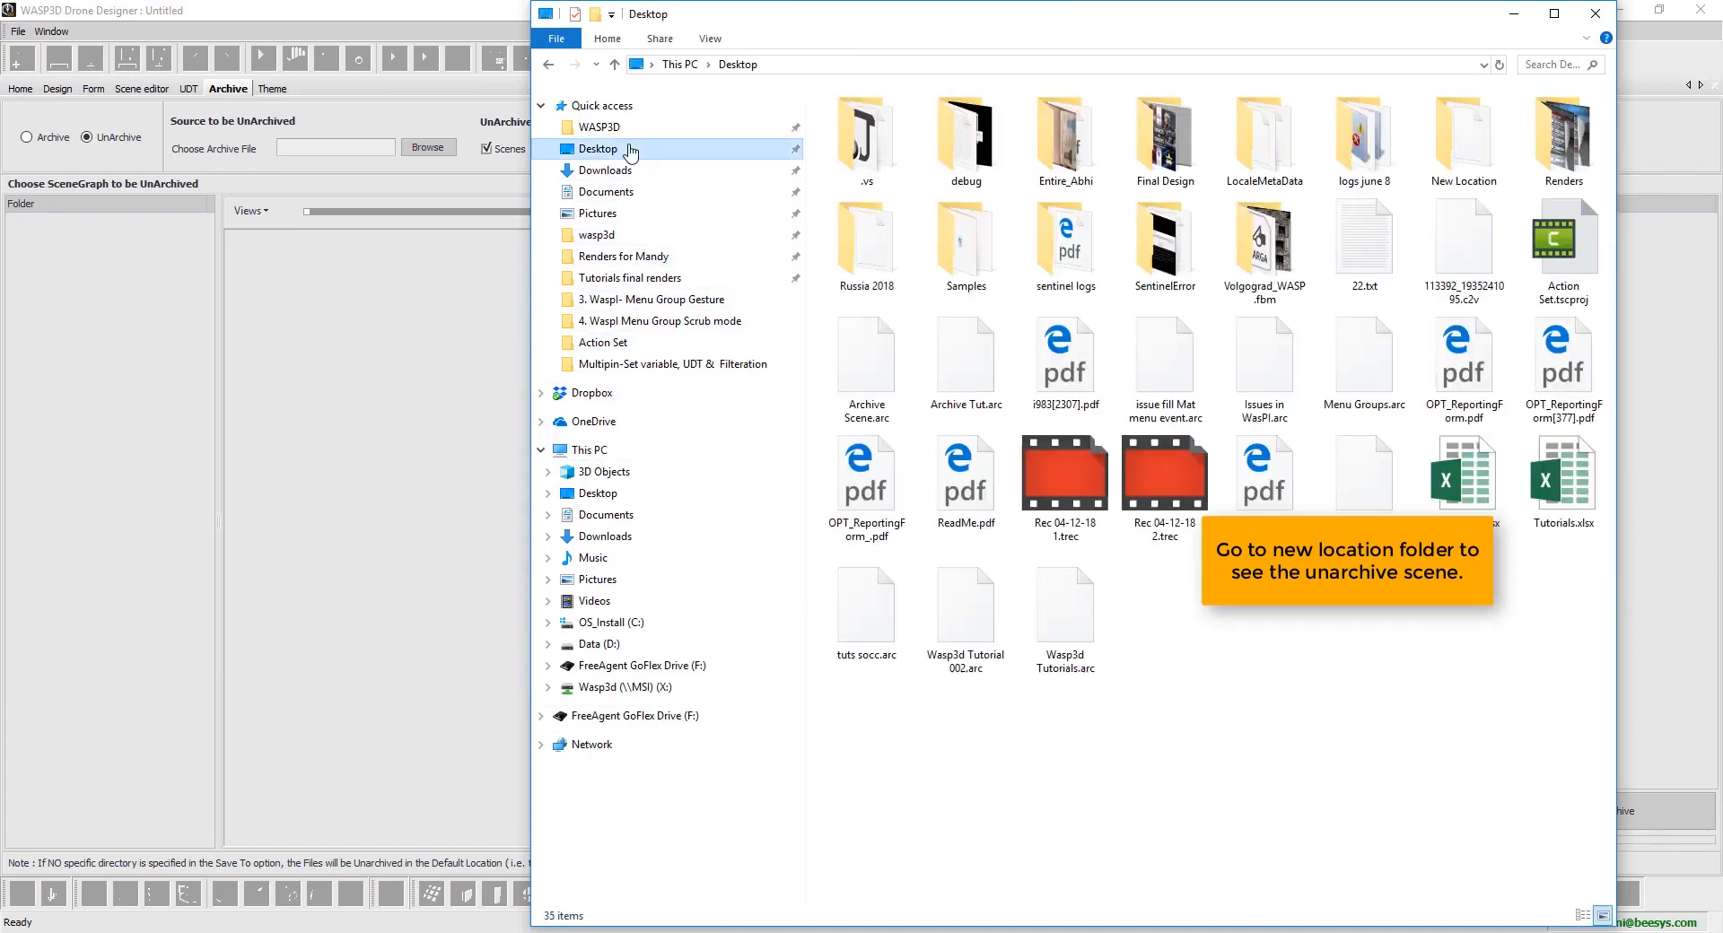
{"action": "left_click", "coordinate": [891, 240]}
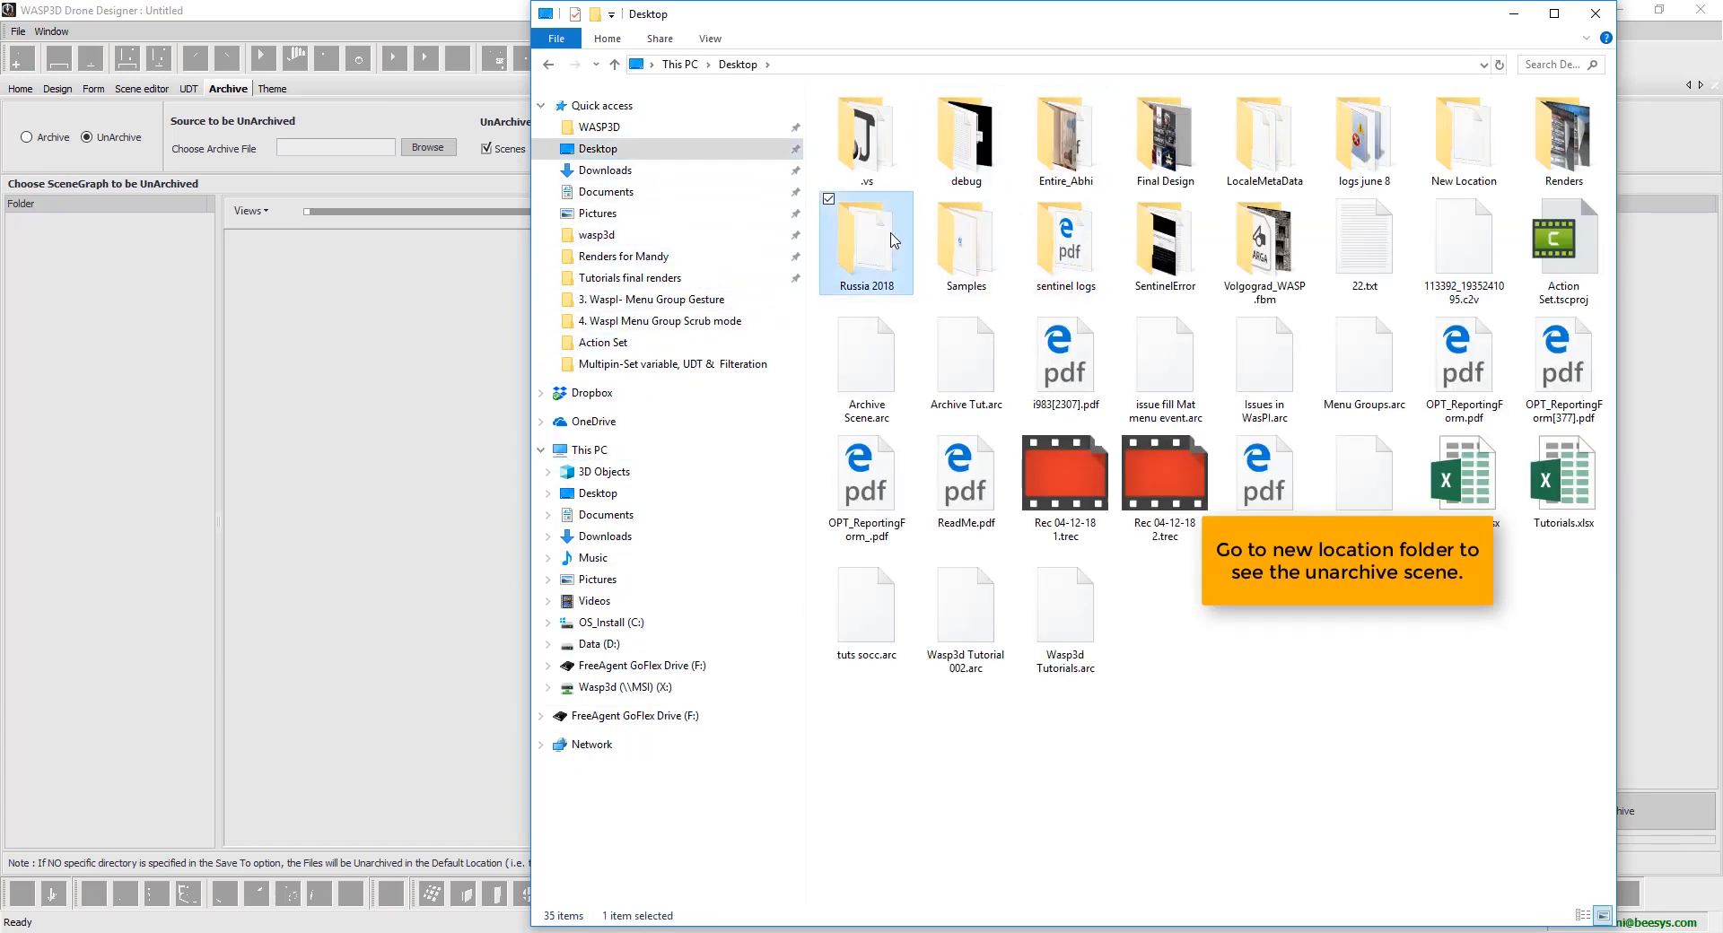
{"action": "double_click", "coordinate": [1474, 139]}
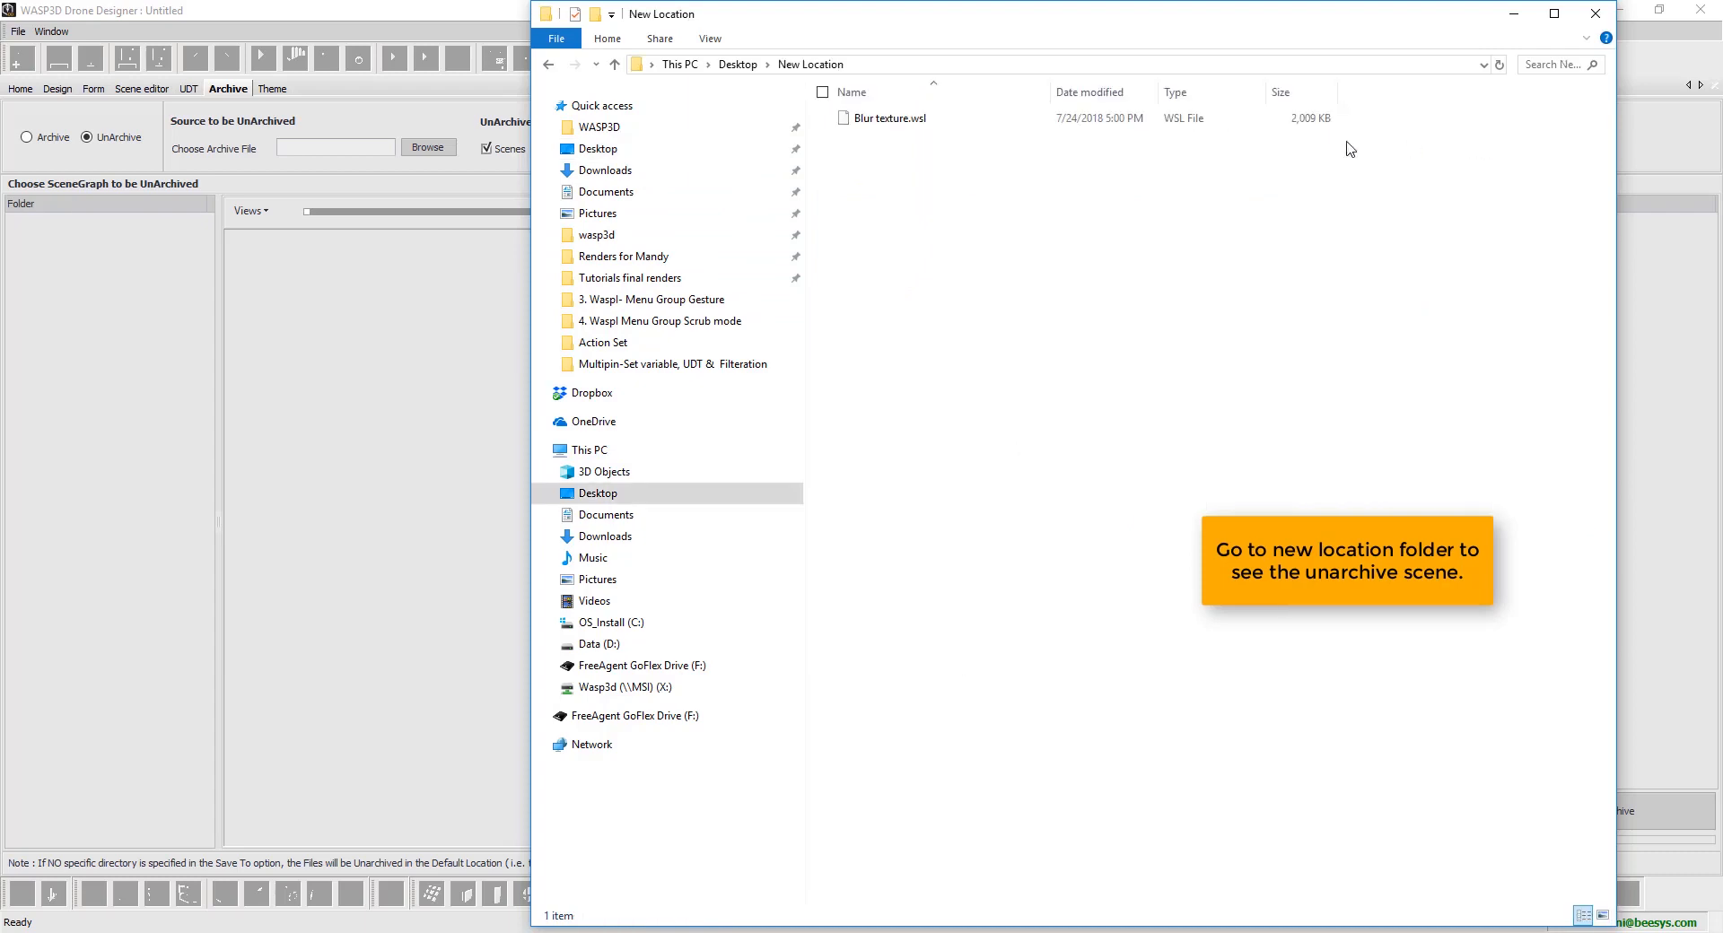
{"action": "left_click", "coordinate": [966, 125]}
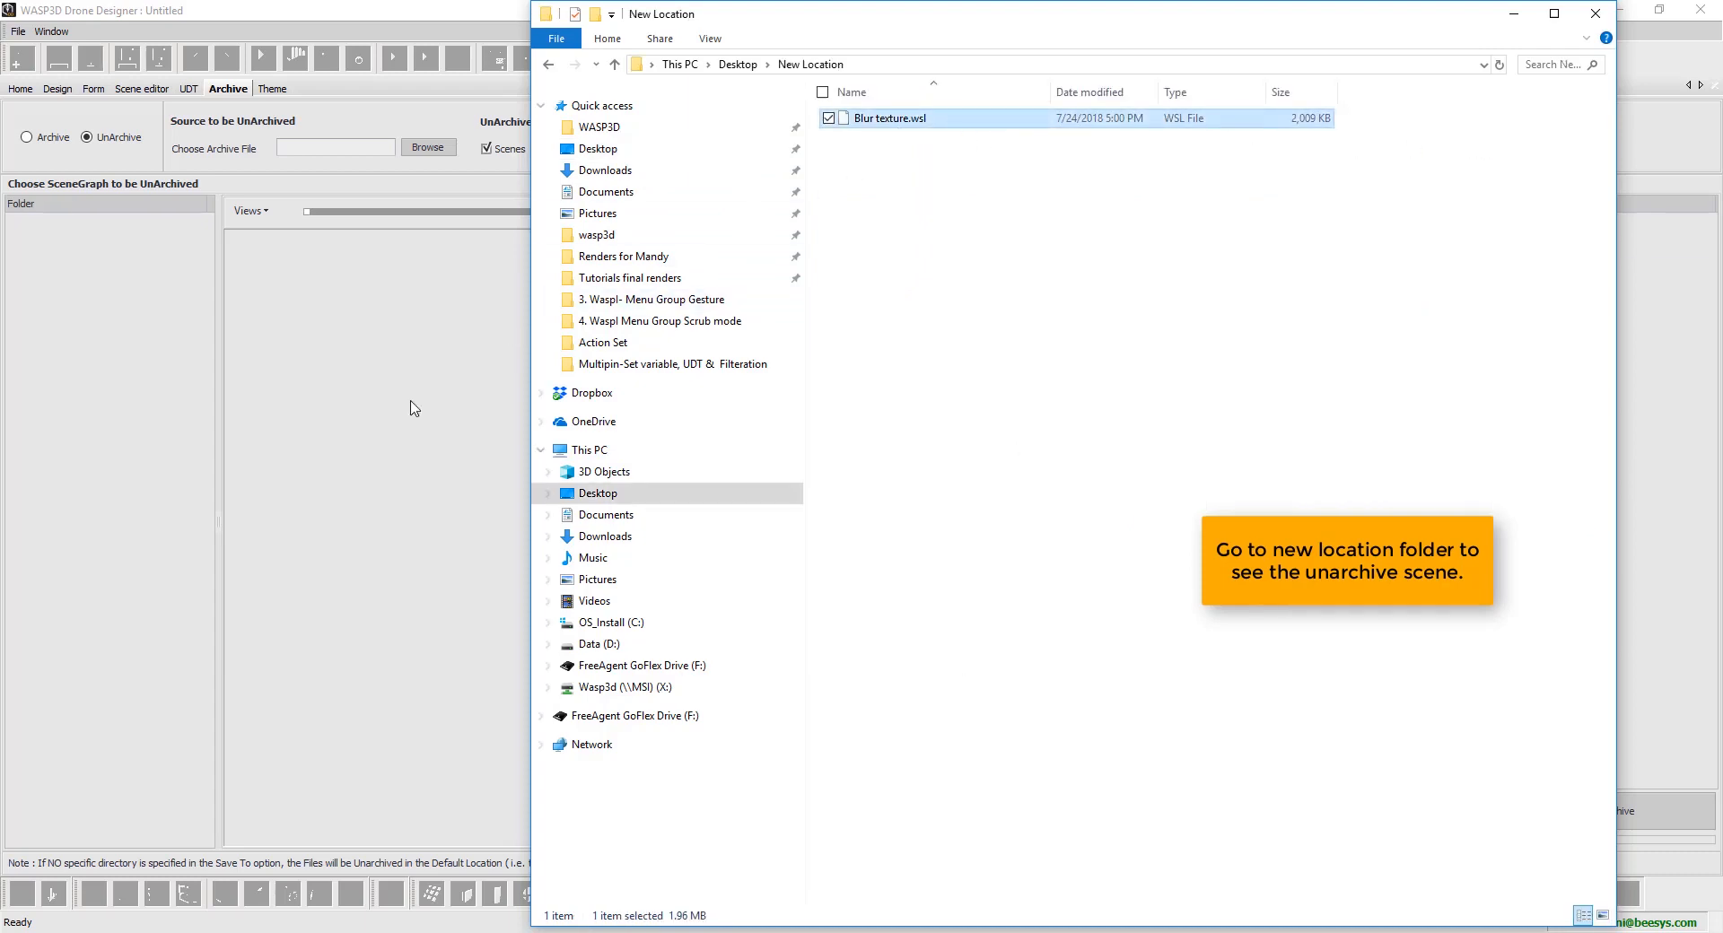
{"action": "left_click", "coordinate": [1514, 13]}
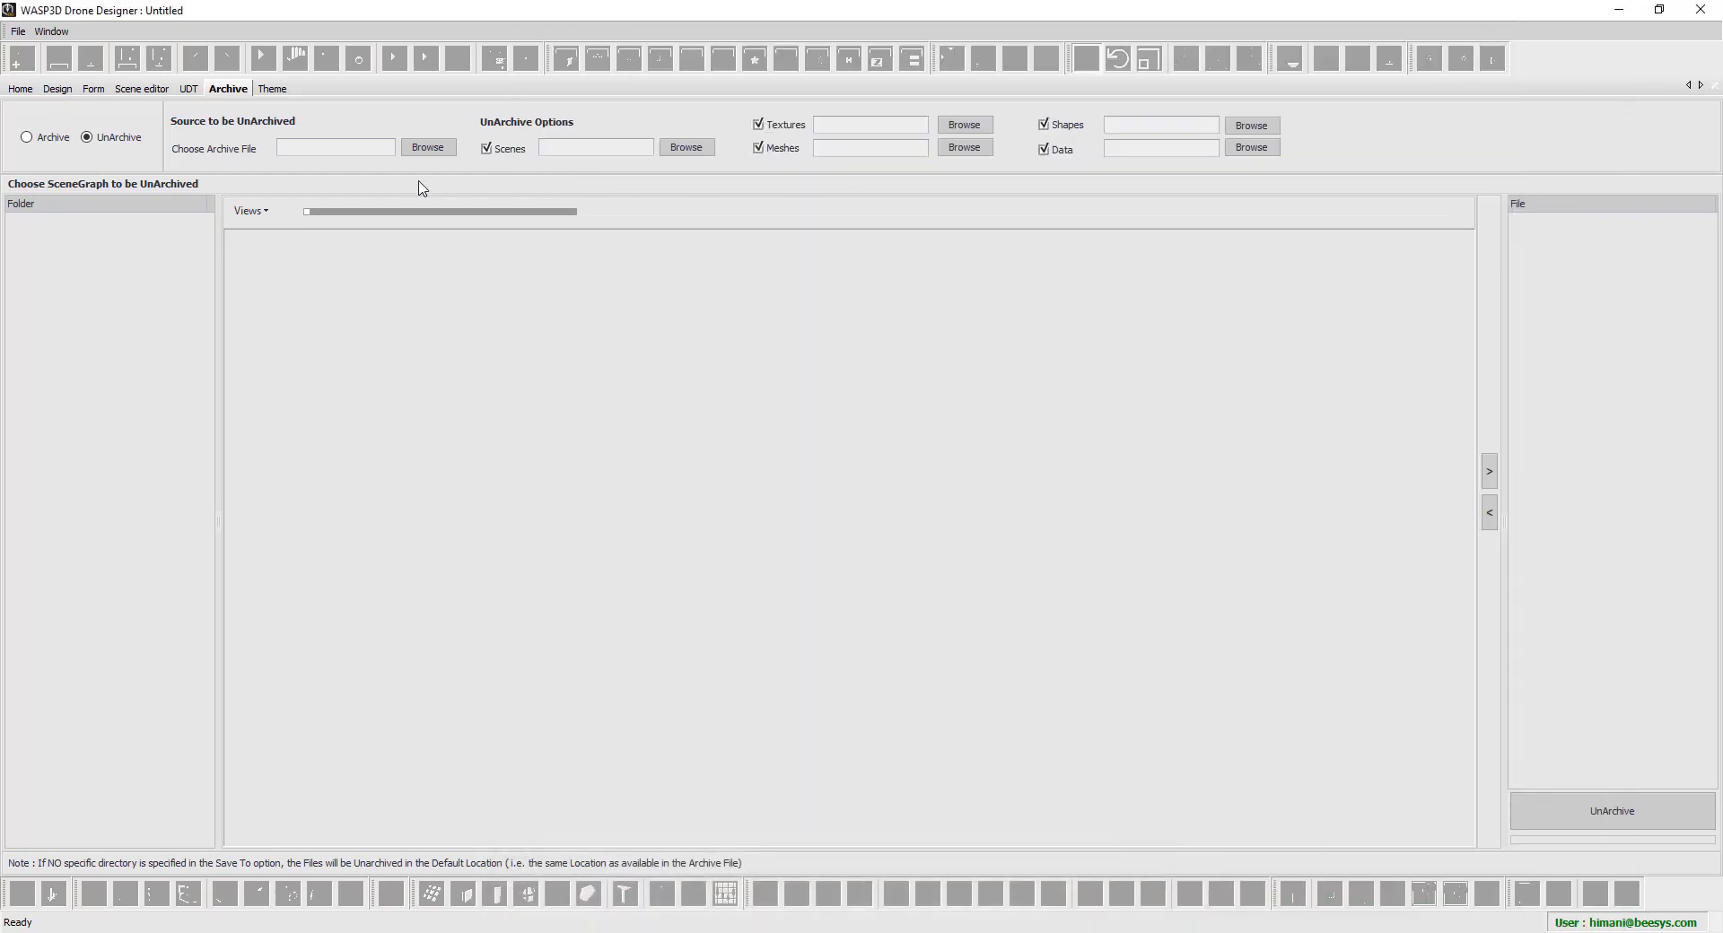
Choose Archive Tut.arc as the archive to unarchive
{"action": "left_click", "coordinate": [427, 149]}
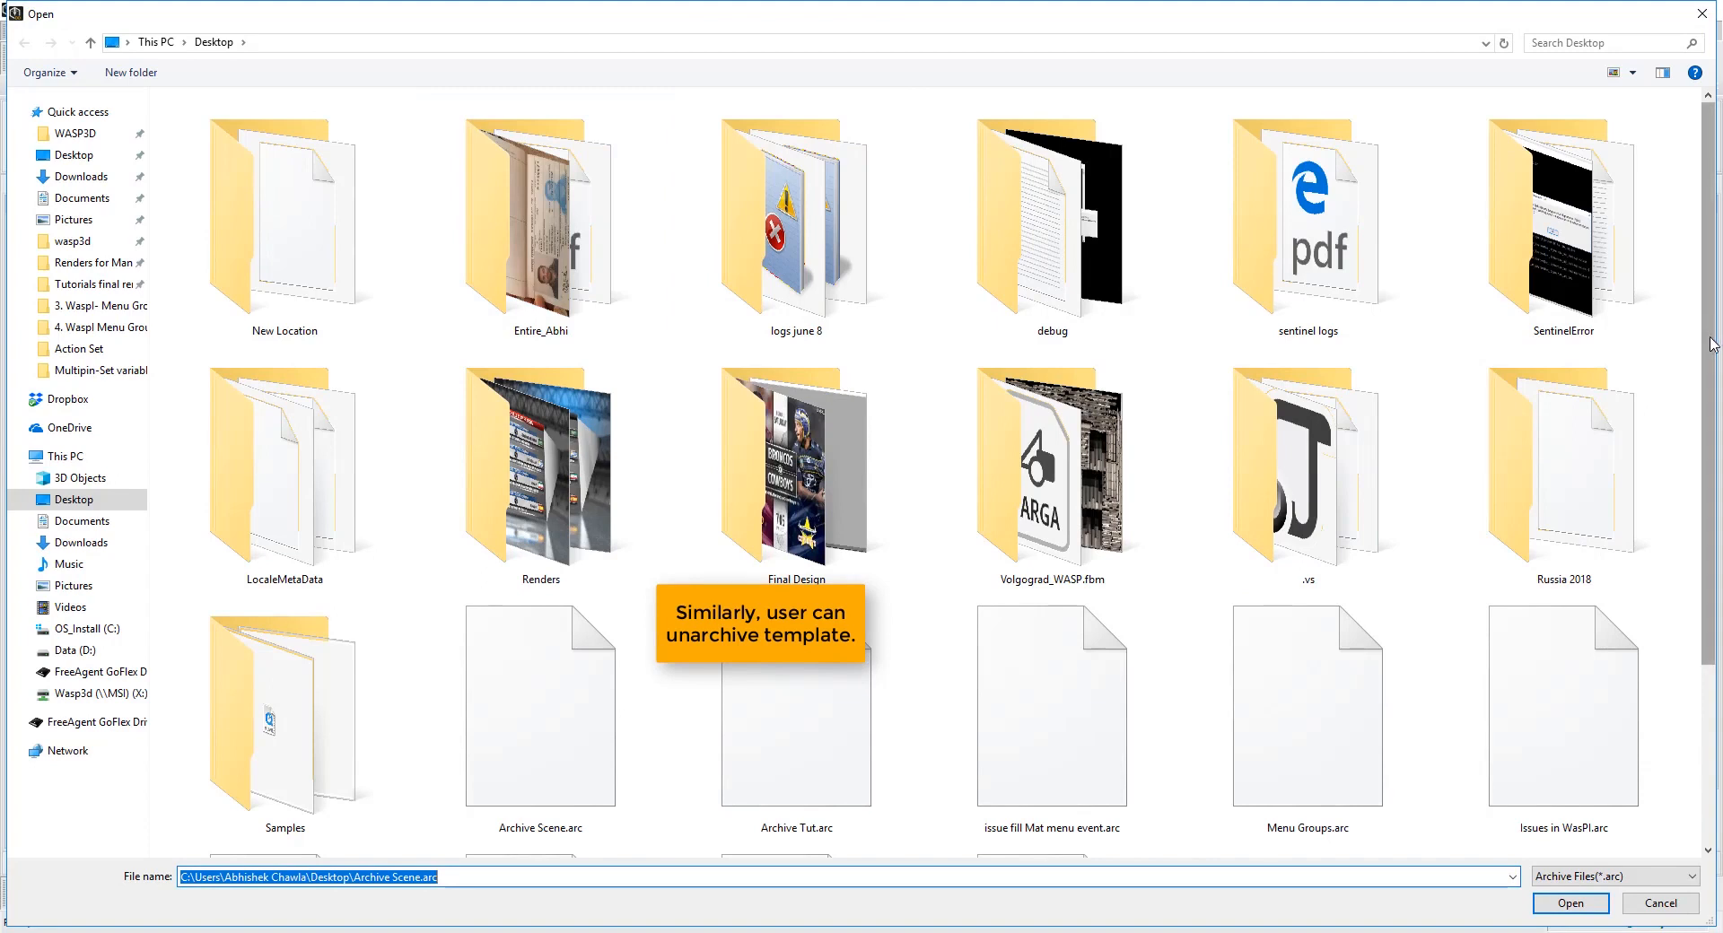
{"action": "left_click_drag", "start_coordinate": [1712, 344], "coordinate": [1704, 564]}
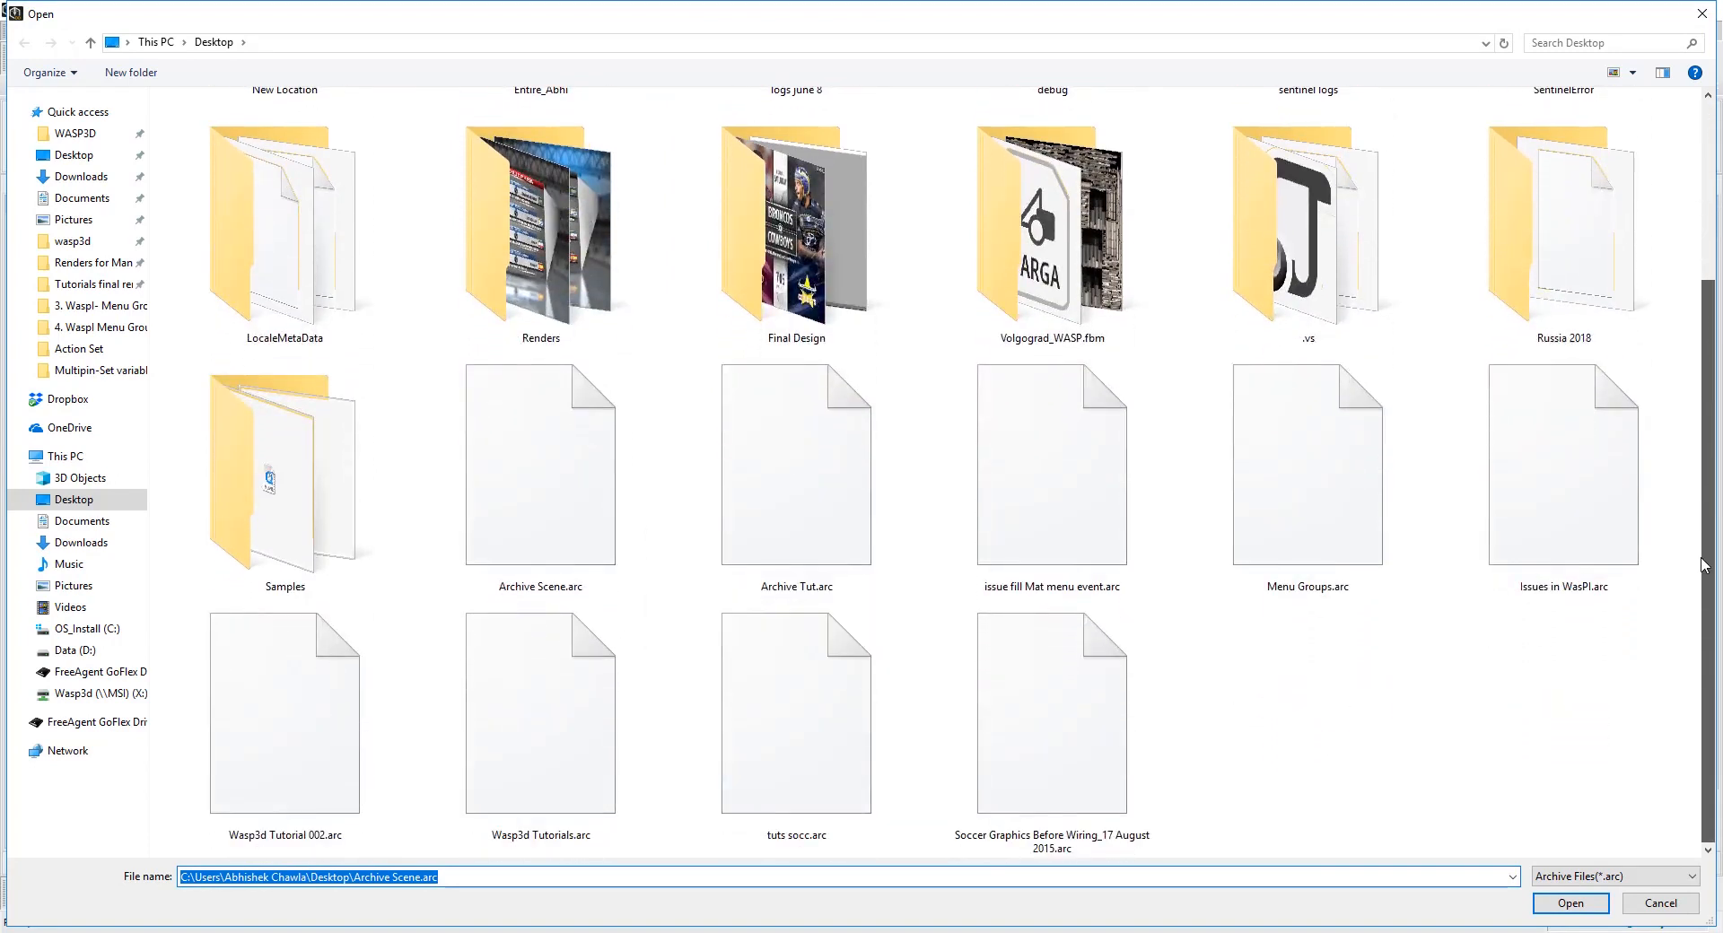
{"action": "double_click", "coordinate": [801, 512]}
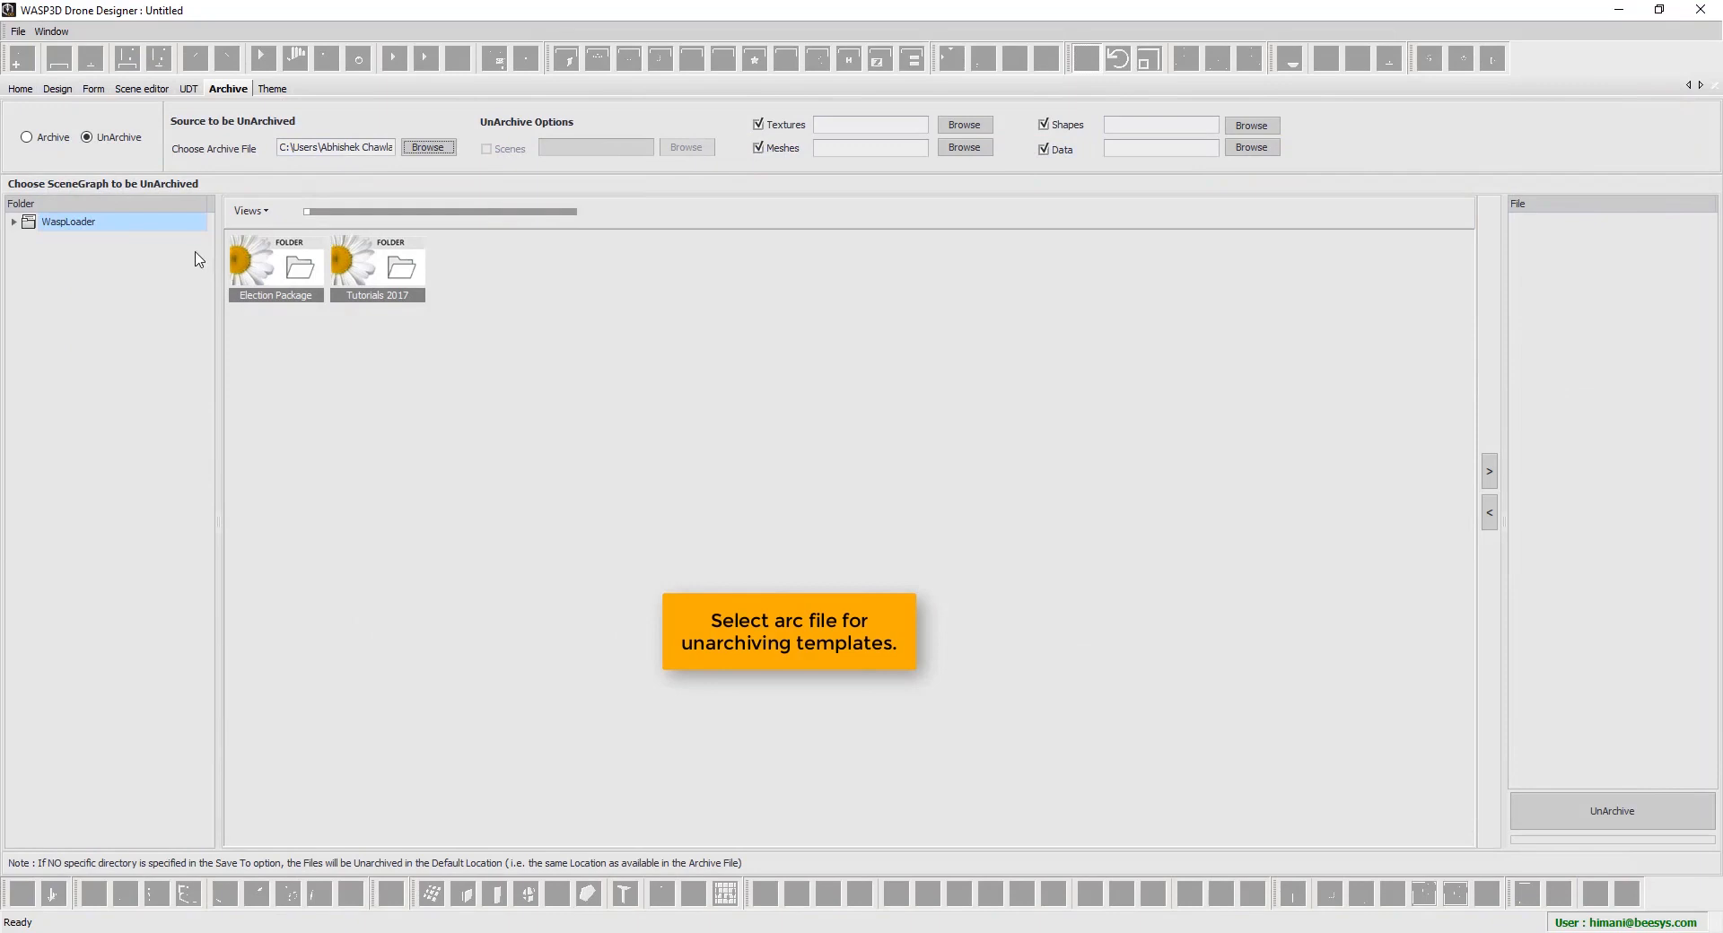
Queue WaspLoader's Election Package templates and expand them in the unarchive list
{"action": "double_click", "coordinate": [124, 224]}
{"action": "left_click", "coordinate": [150, 242]}
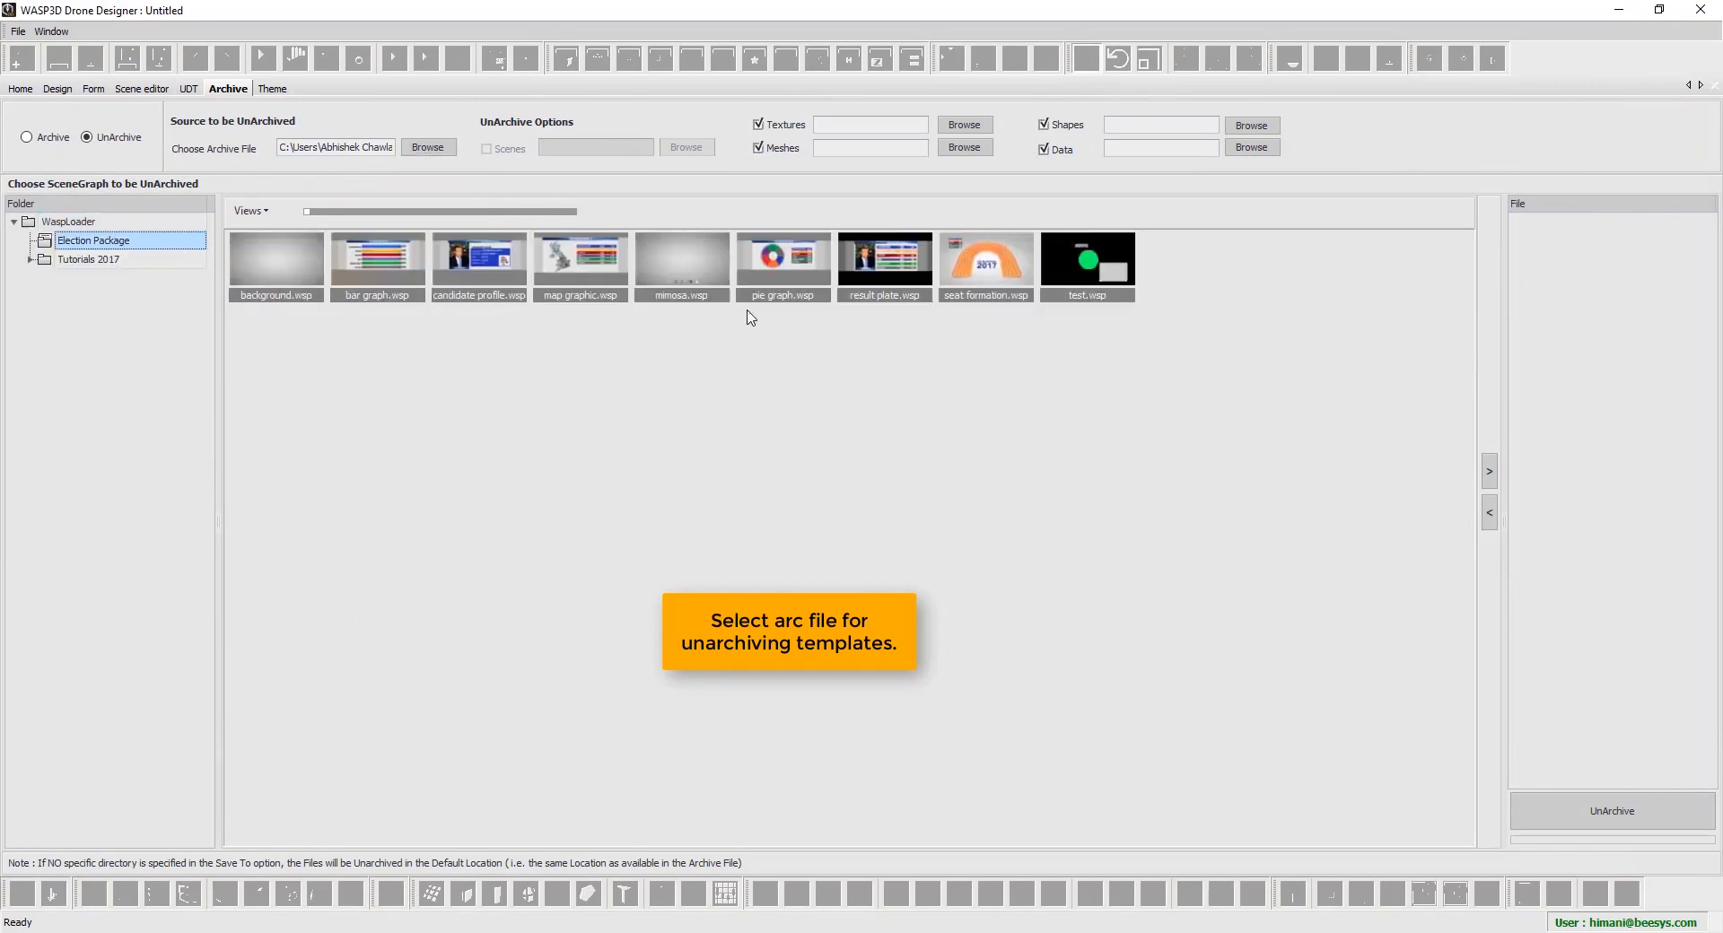
{"action": "left_click", "coordinate": [1490, 473]}
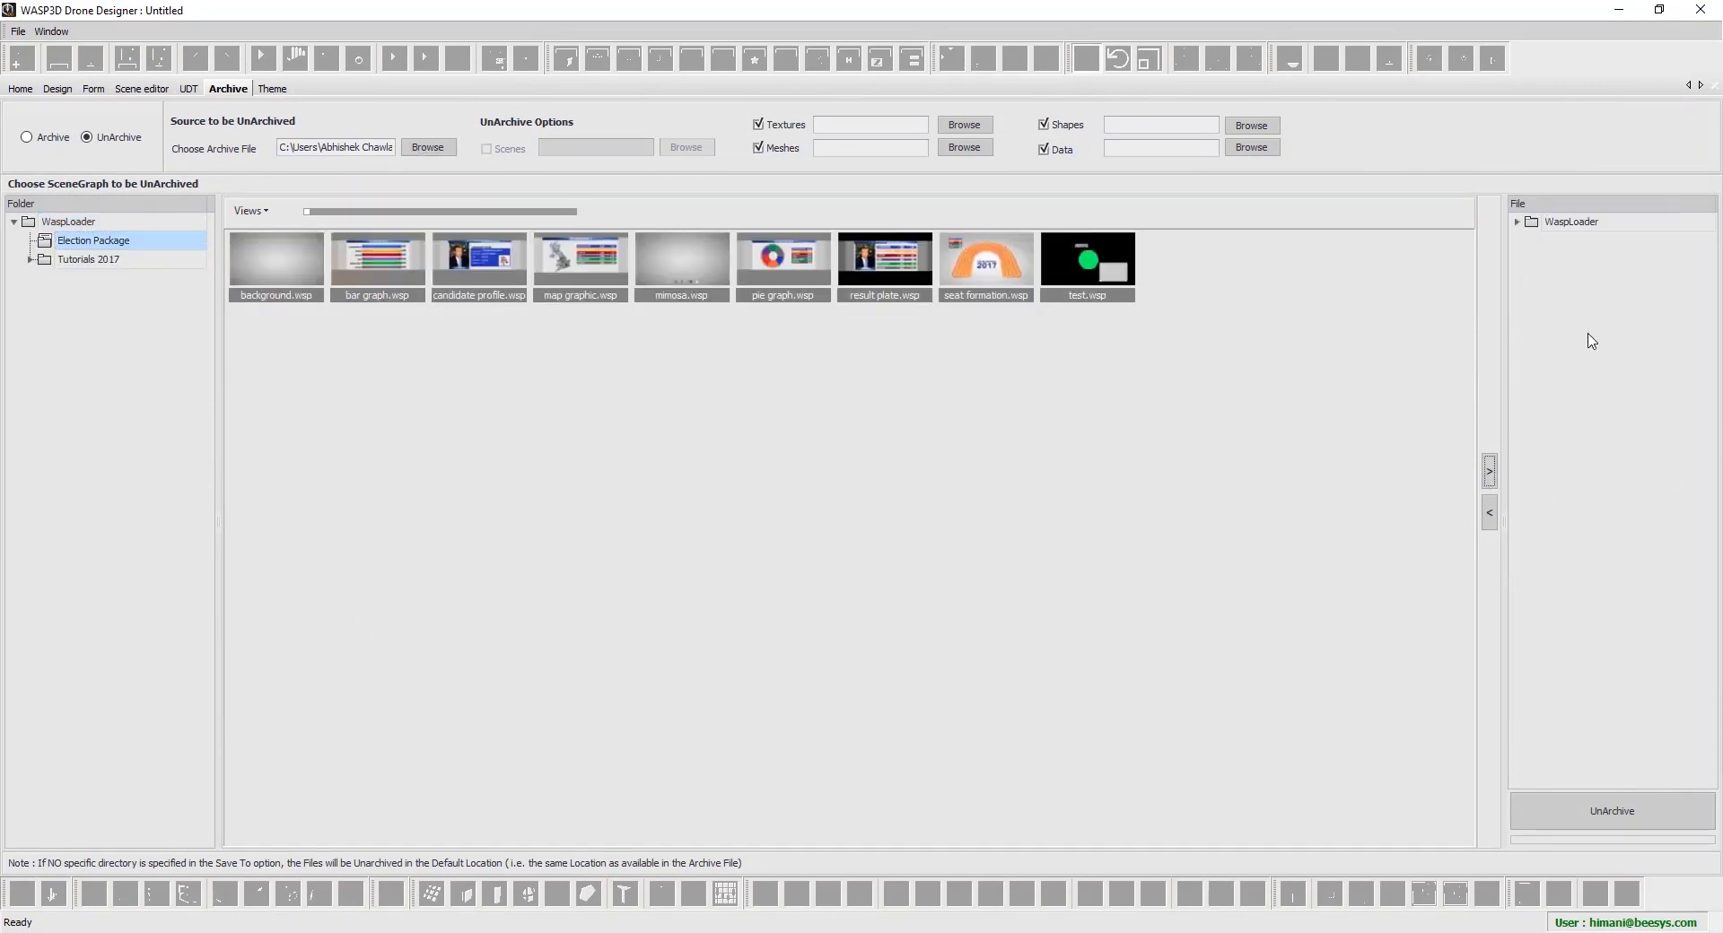
{"action": "left_click", "coordinate": [1625, 228]}
{"action": "double_click", "coordinate": [1625, 232]}
{"action": "double_click", "coordinate": [1616, 243]}
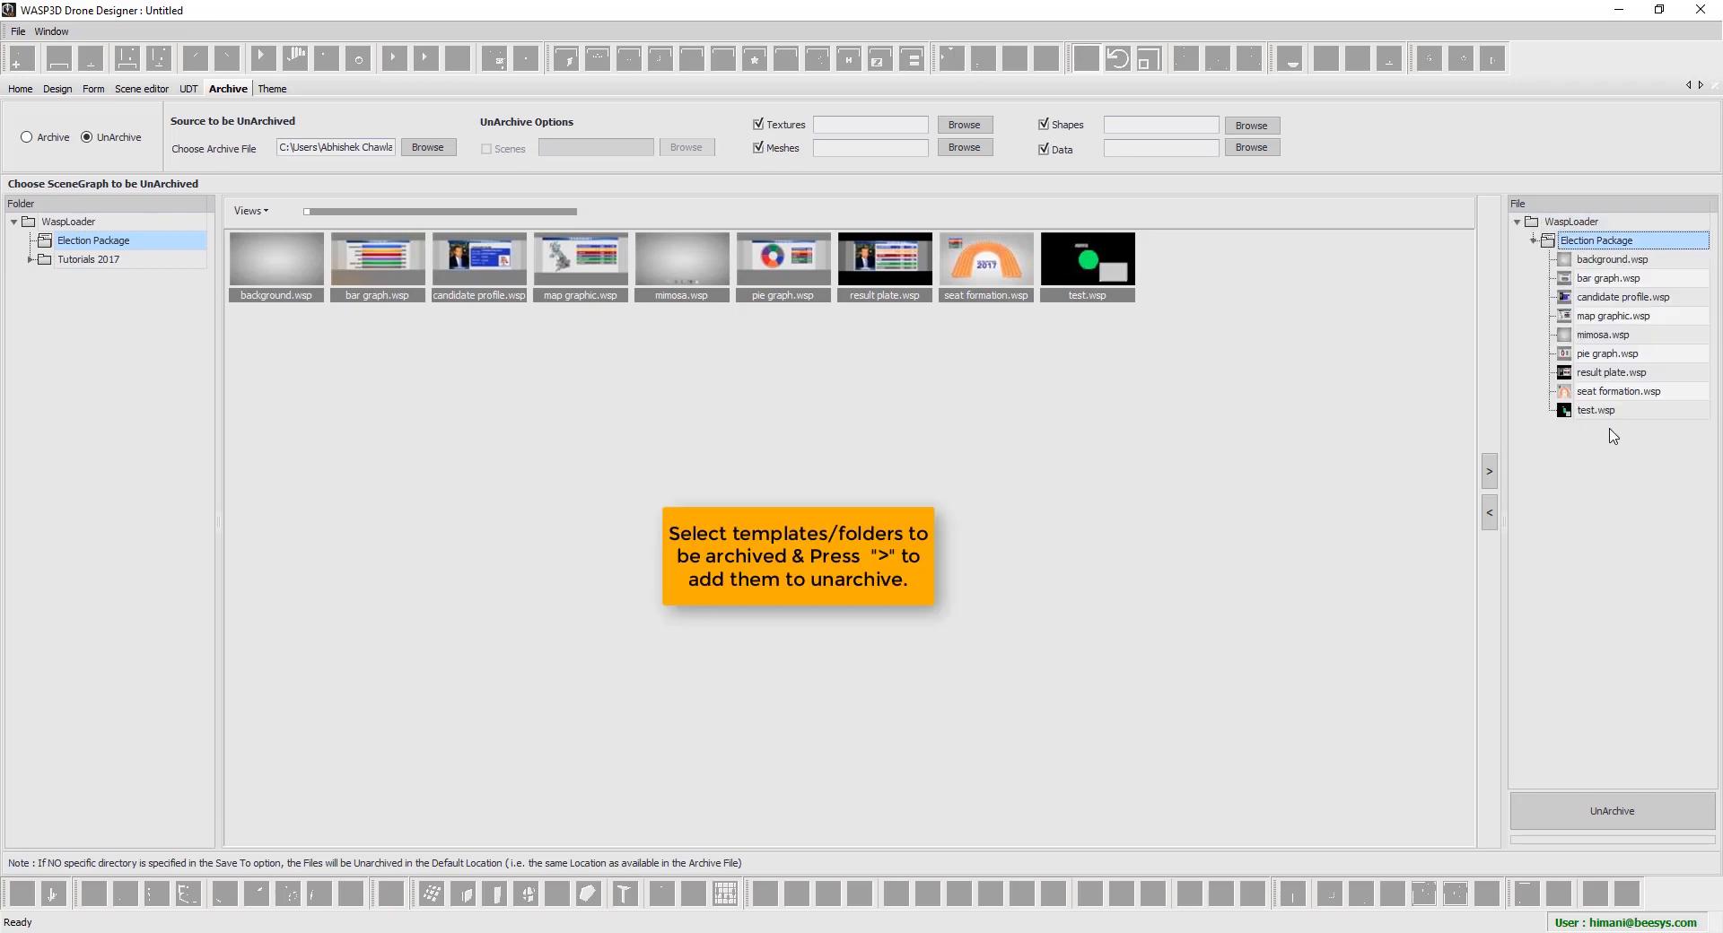
Add Tutorials 2017 to the unarchive list and expand its Named Event folder
{"action": "double_click", "coordinate": [88, 260]}
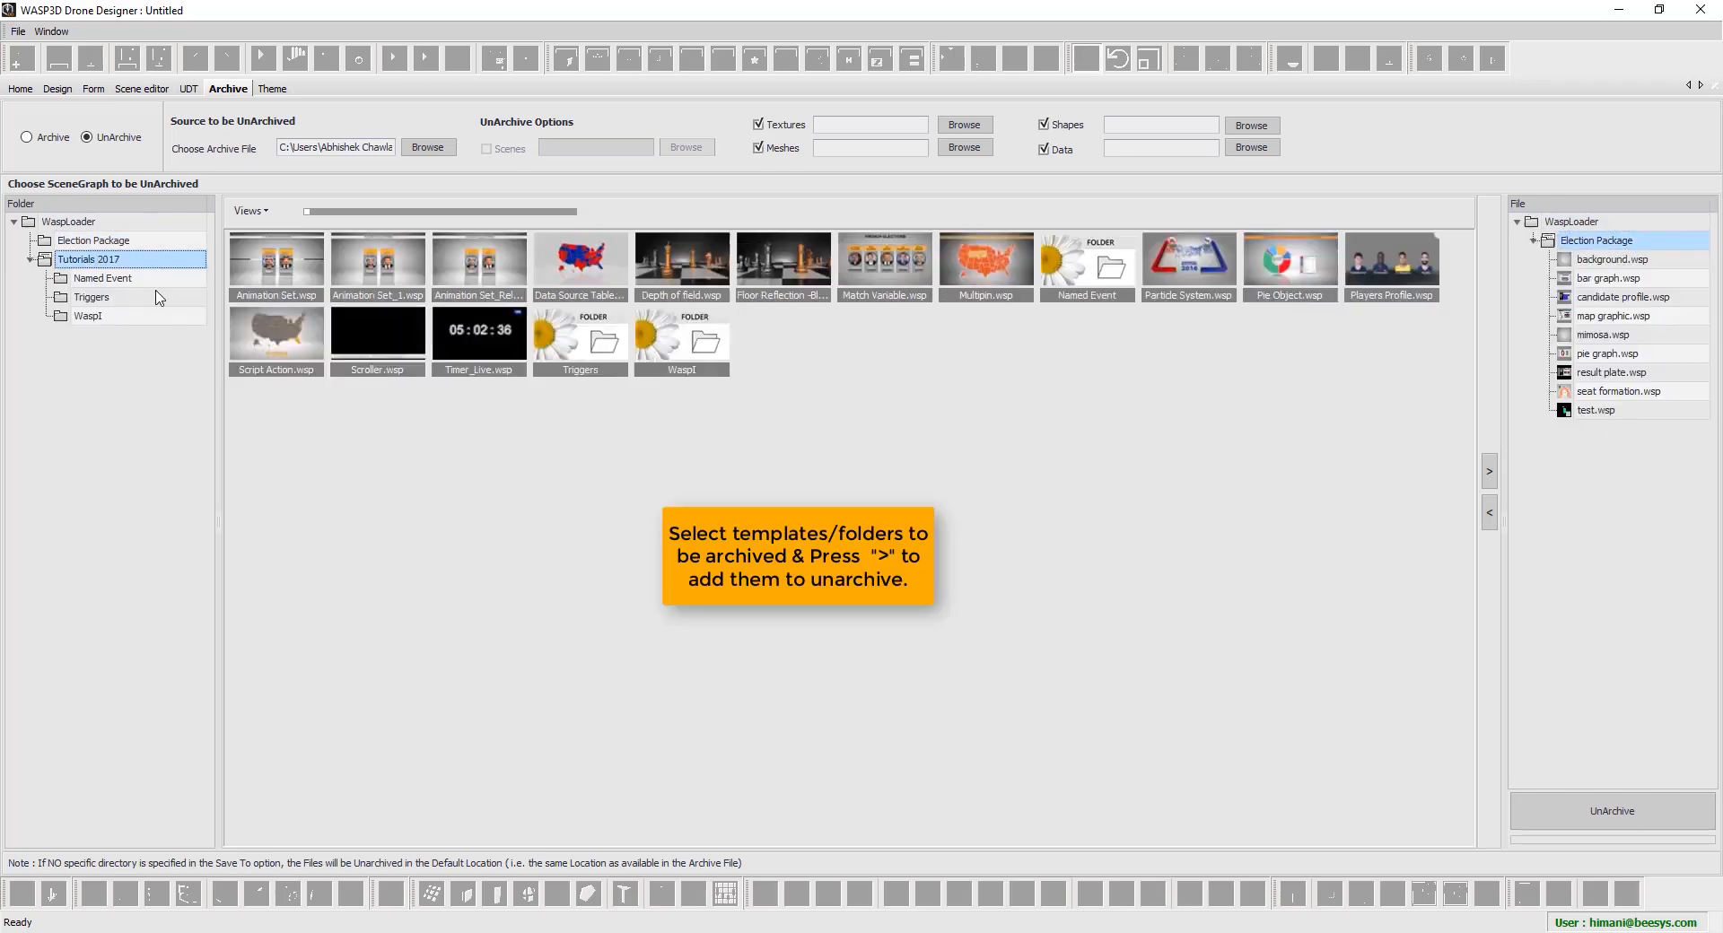
{"action": "left_click", "coordinate": [1490, 471]}
{"action": "double_click", "coordinate": [1621, 430]}
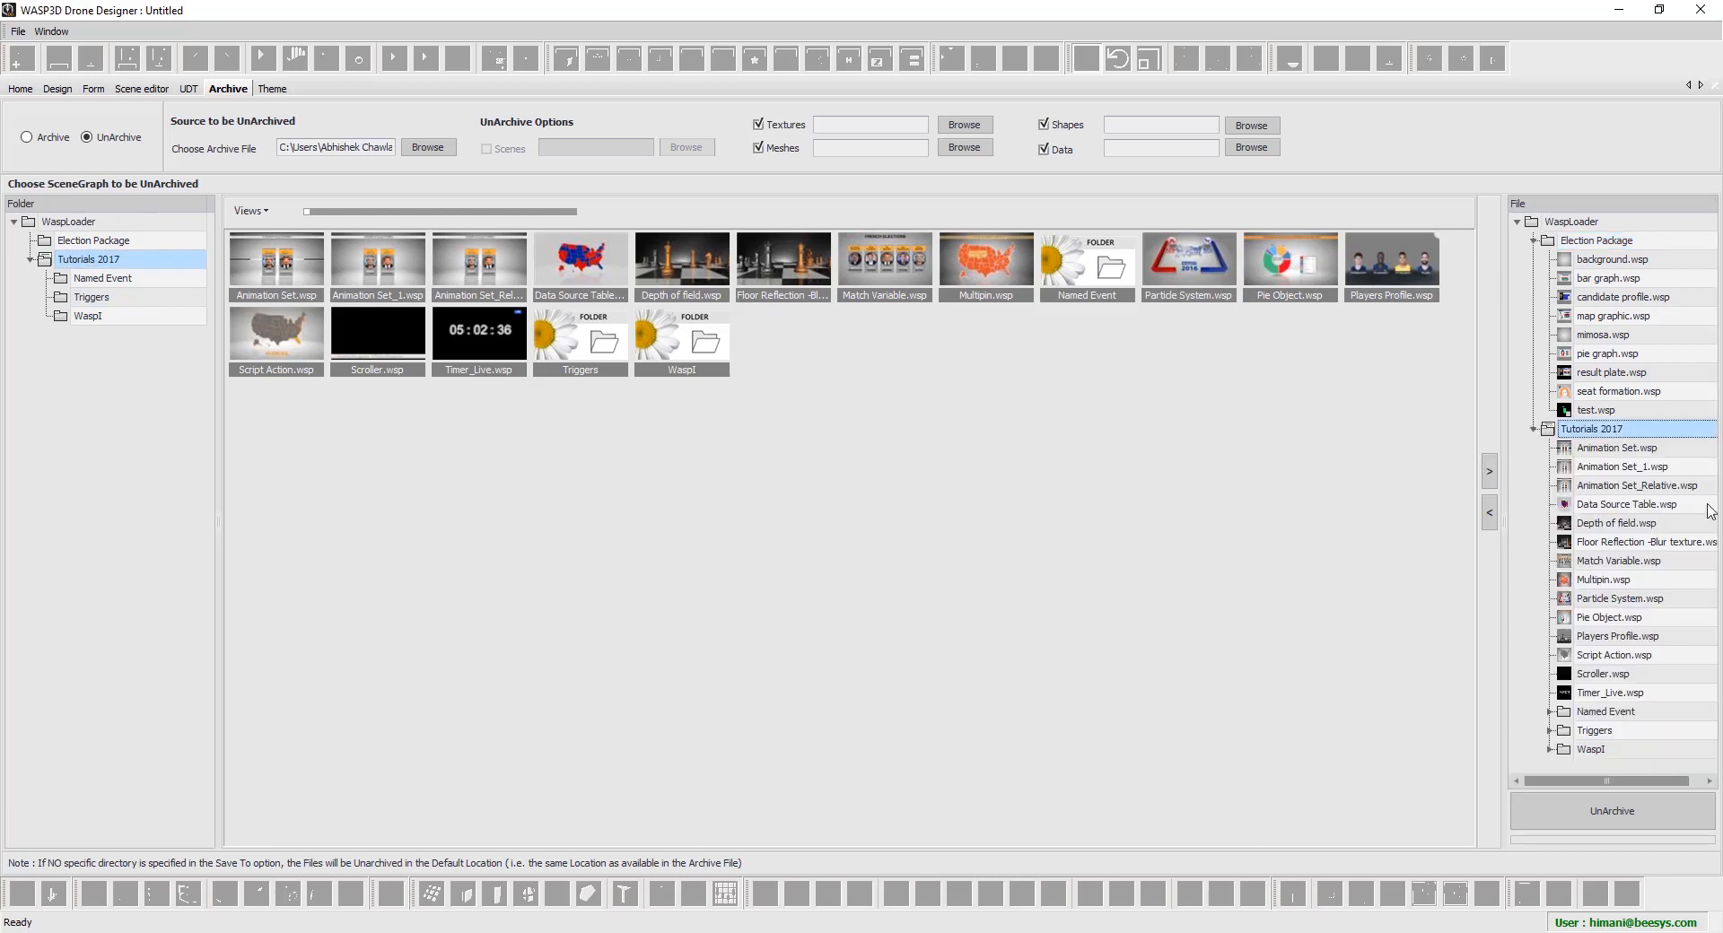
{"action": "double_click", "coordinate": [1608, 711]}
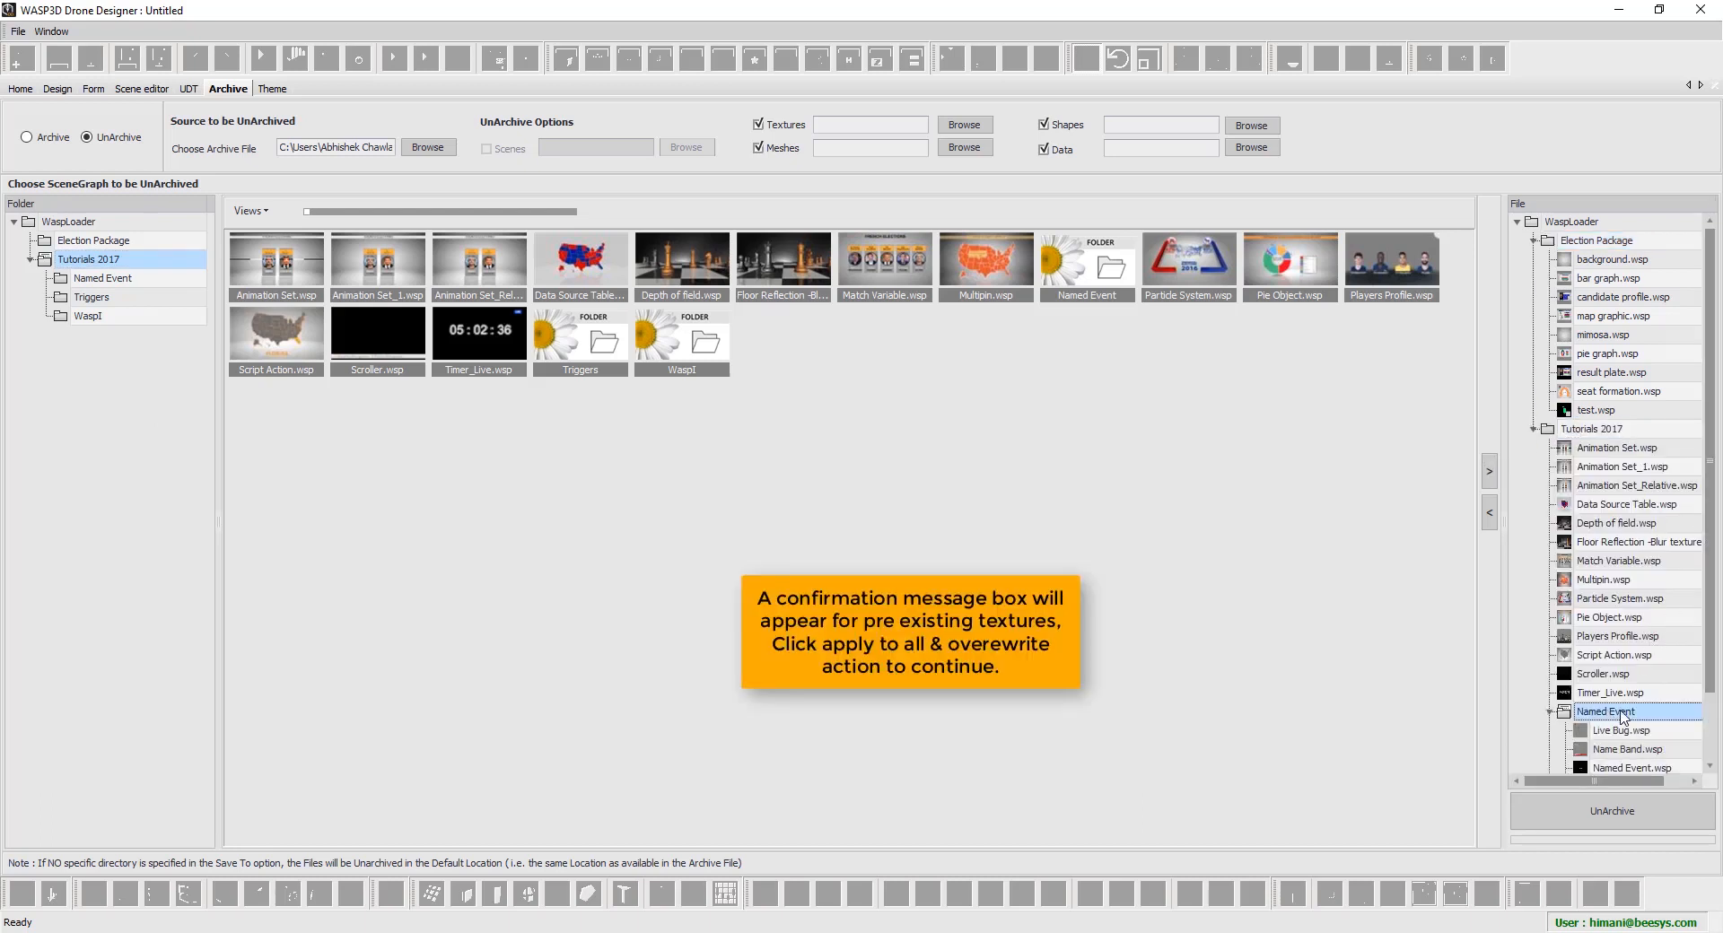
Start unarchiving, overwriting all existing texture files
{"action": "left_click", "coordinate": [1622, 822]}
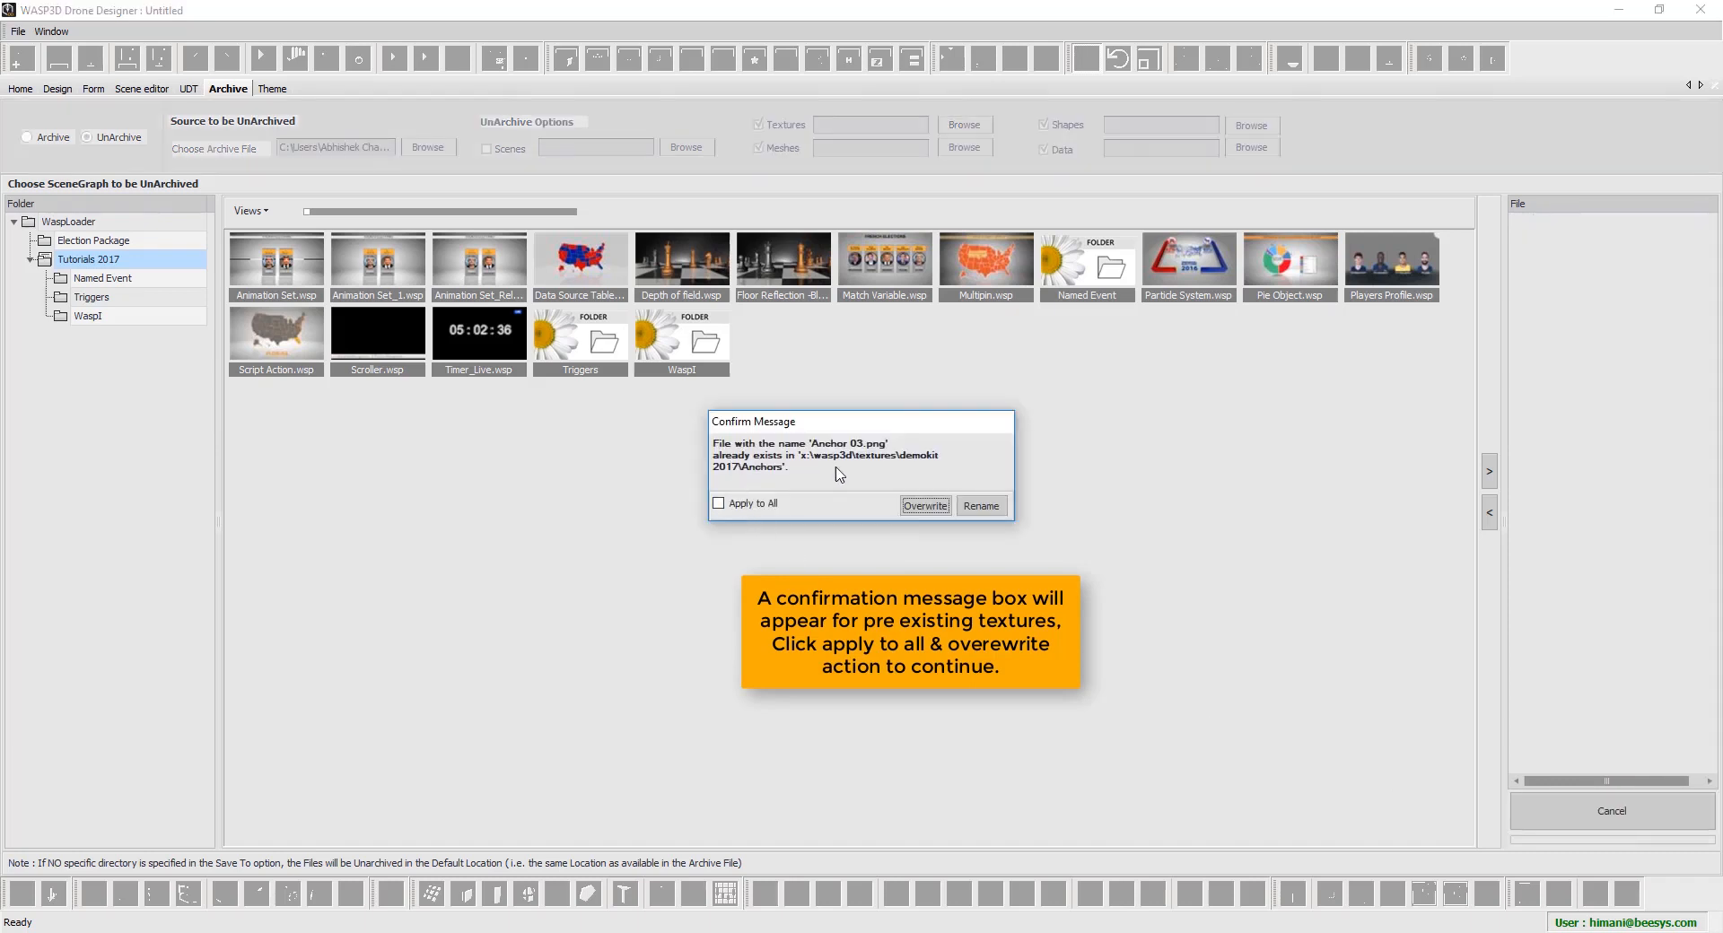
{"action": "left_click", "coordinate": [777, 504]}
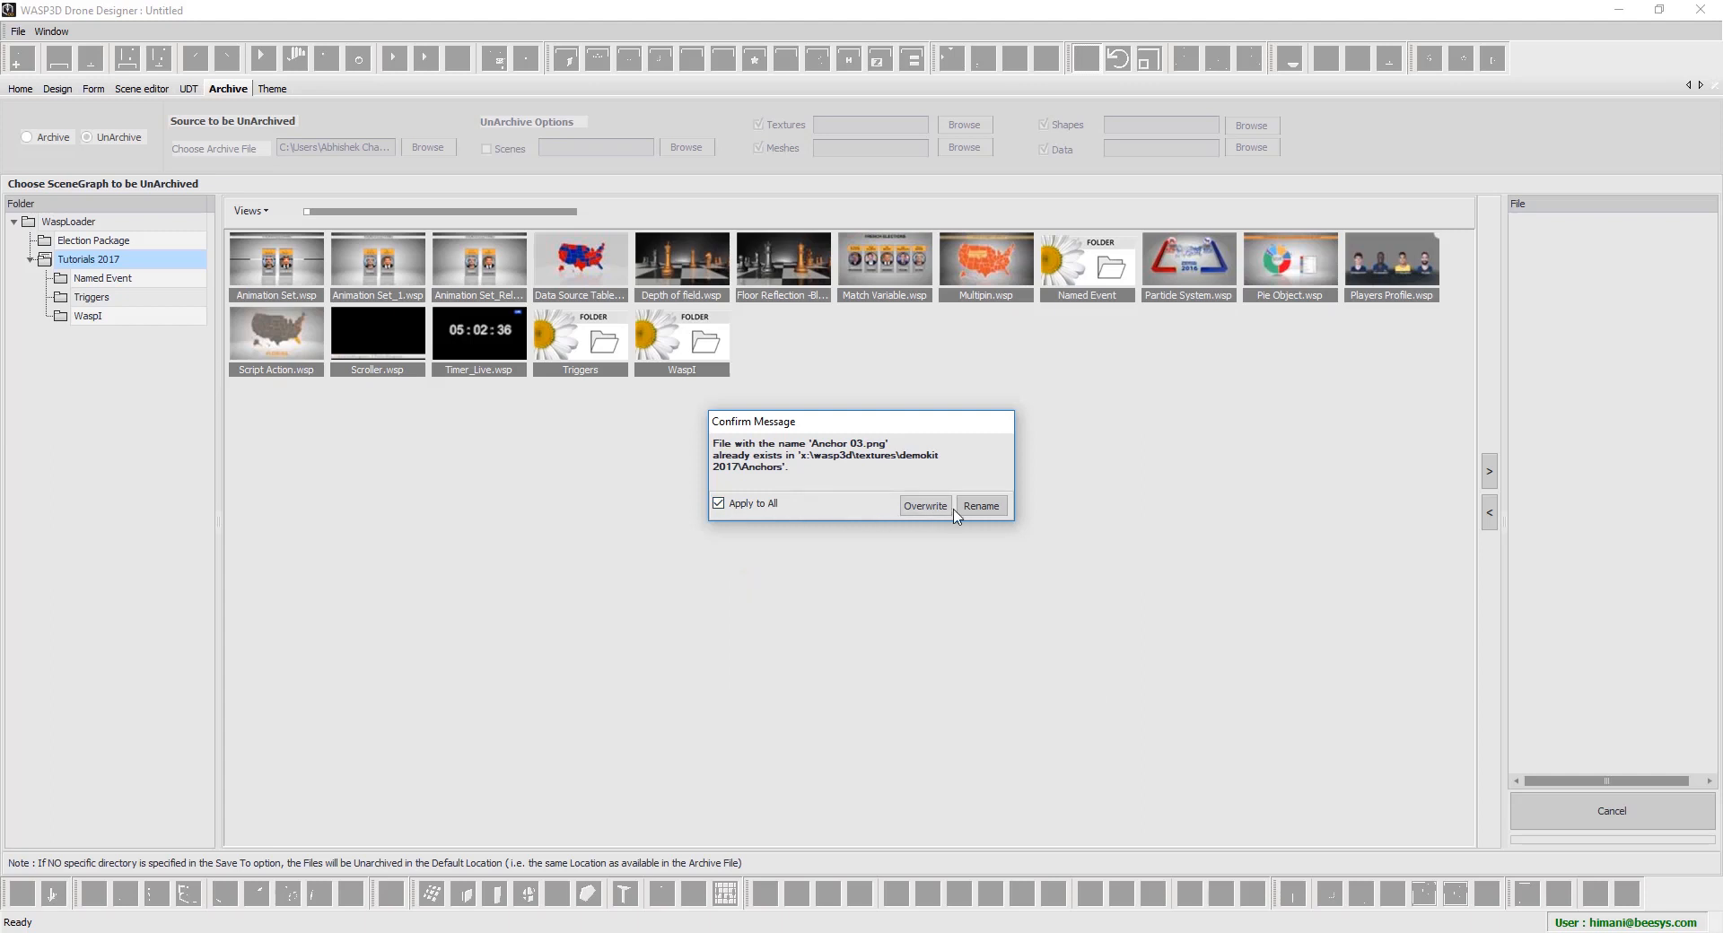
{"action": "left_click", "coordinate": [925, 506]}
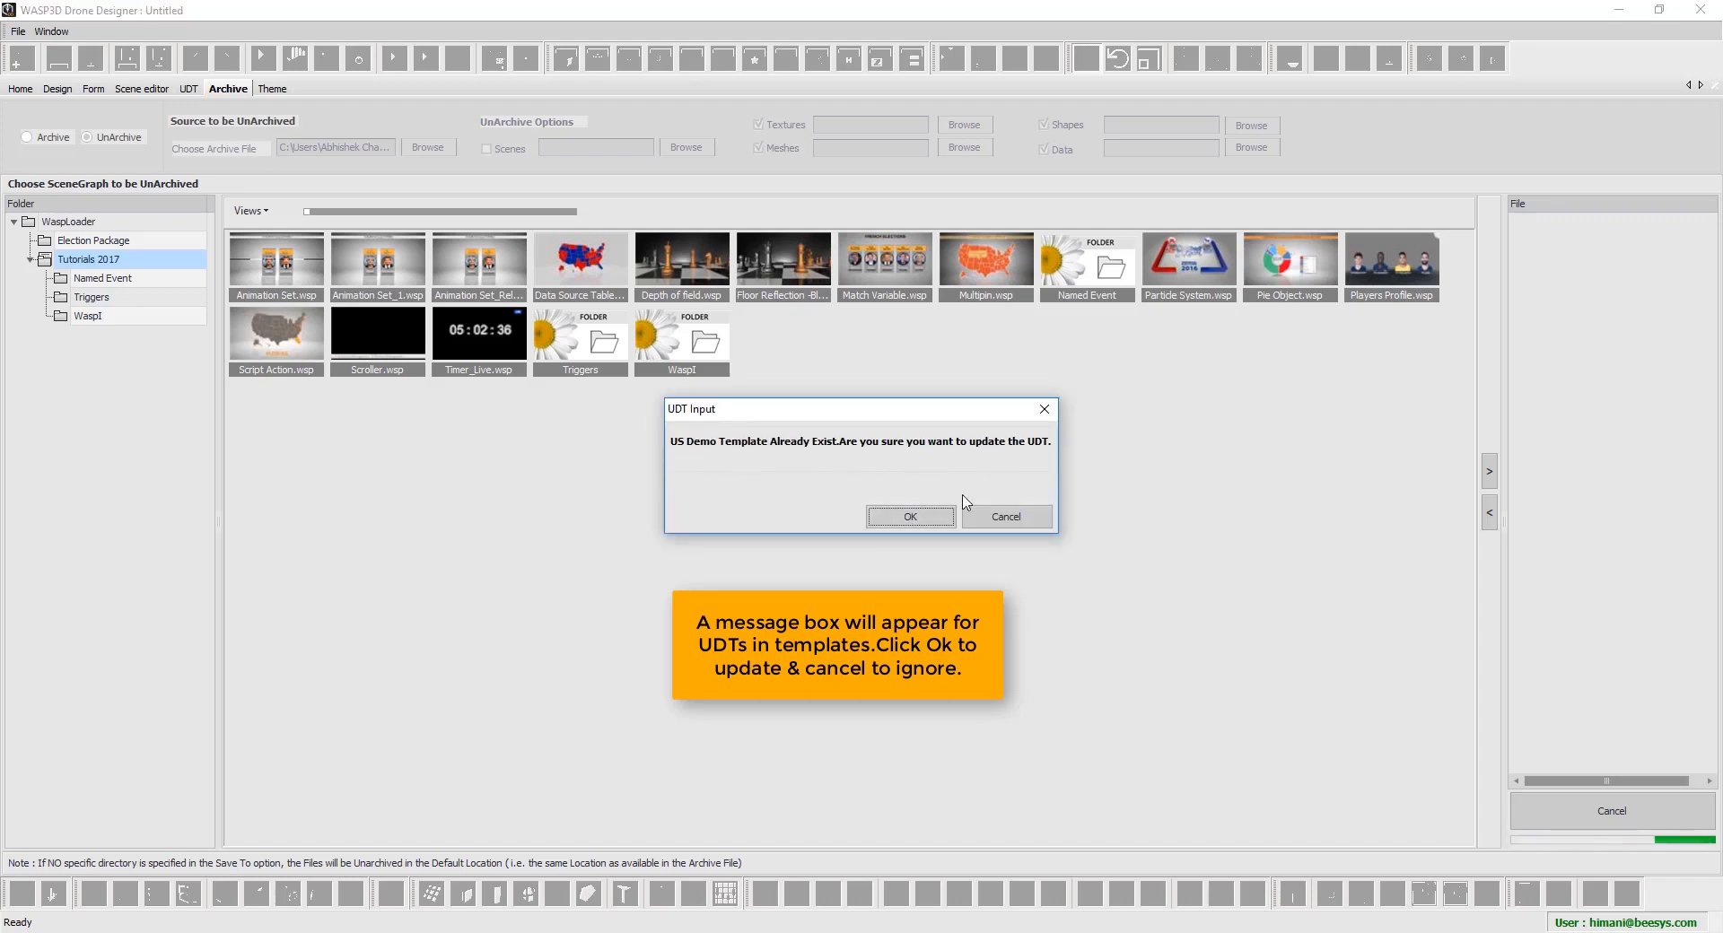
Update the US Demo Template and US GDP Data UDTs, and skip updating the remaining existing UDTs
{"action": "left_click", "coordinate": [941, 518]}
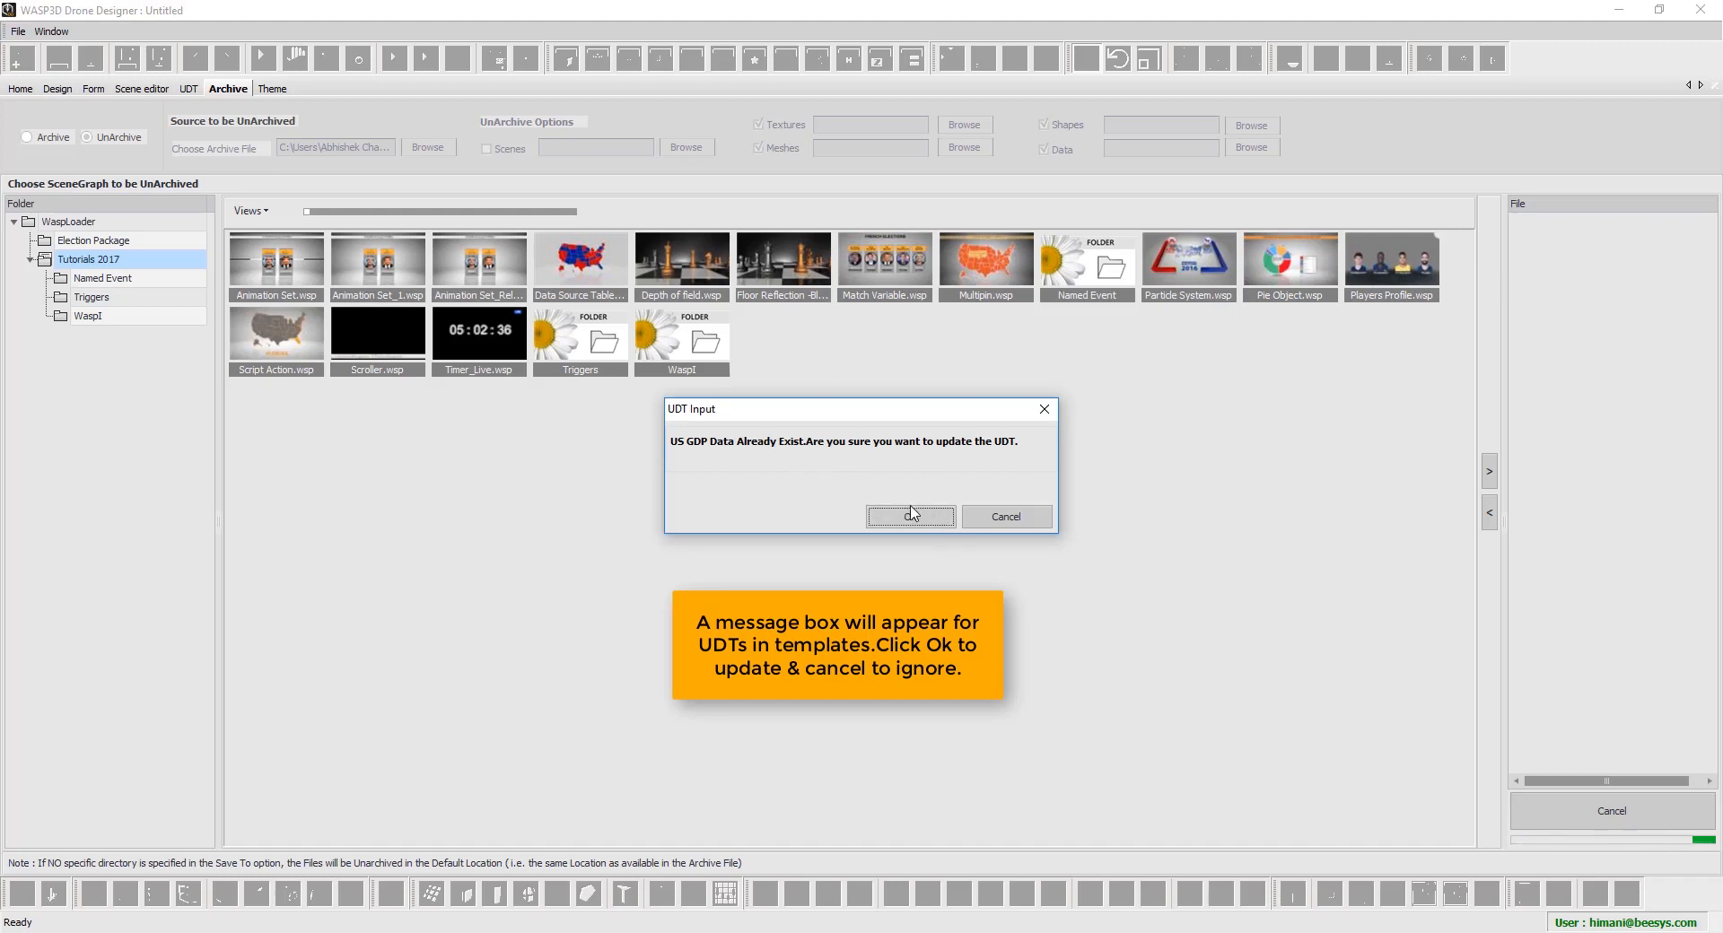
{"action": "left_click", "coordinate": [912, 514]}
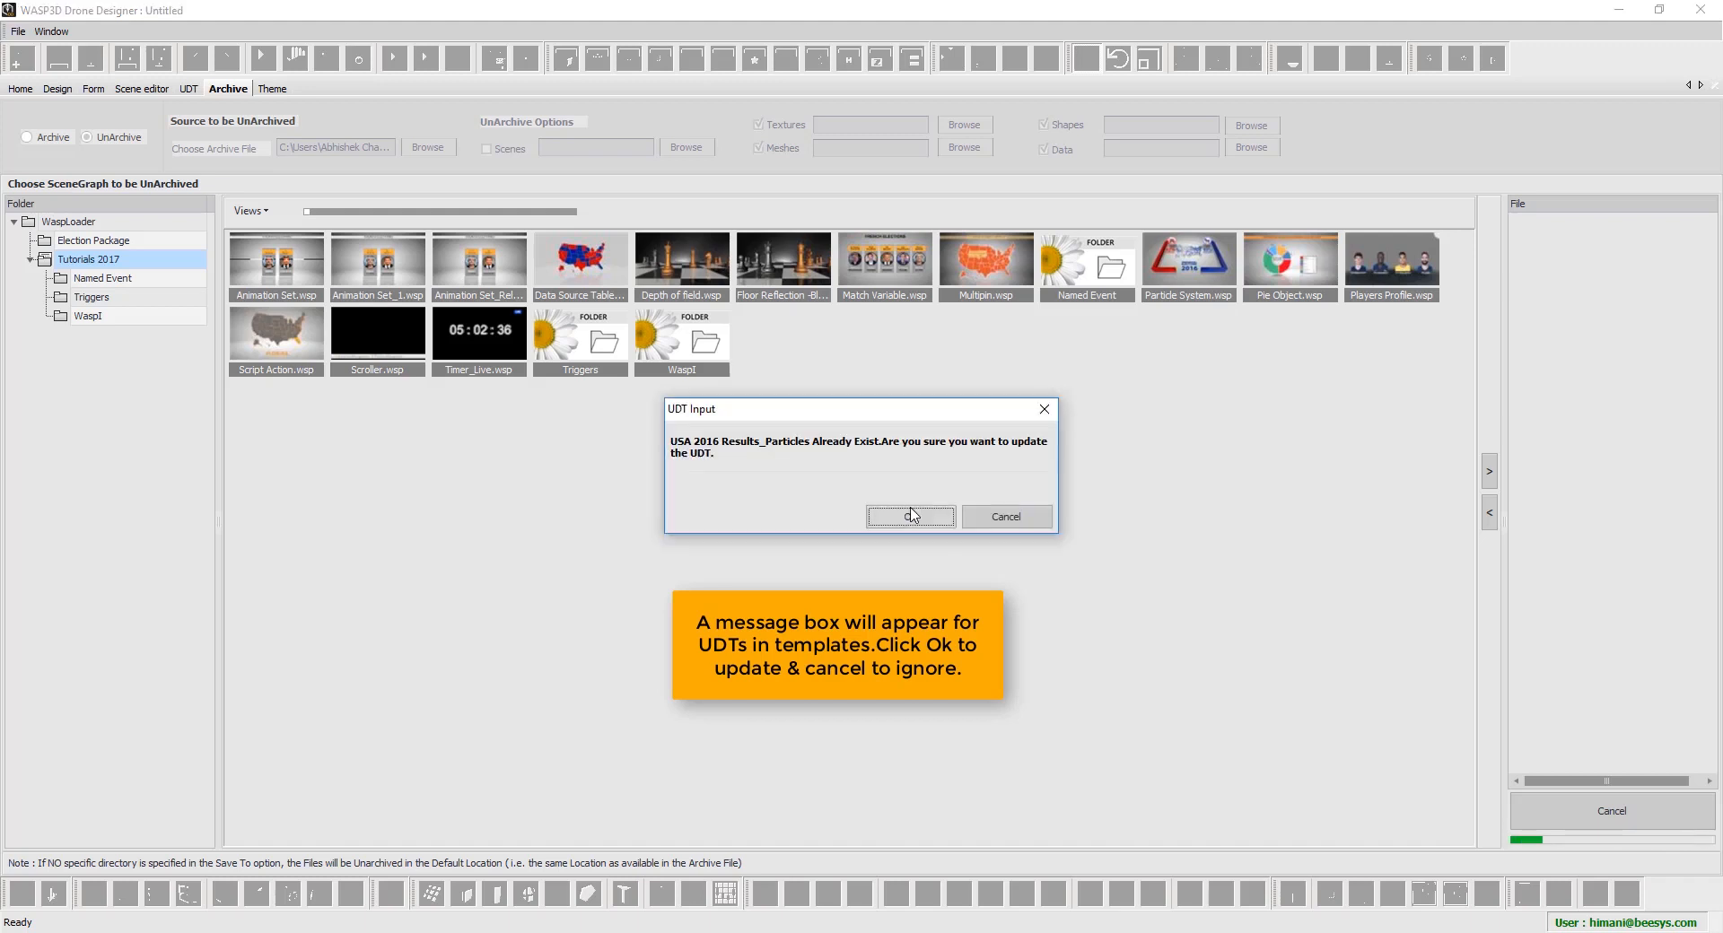
{"action": "left_click", "coordinate": [995, 518]}
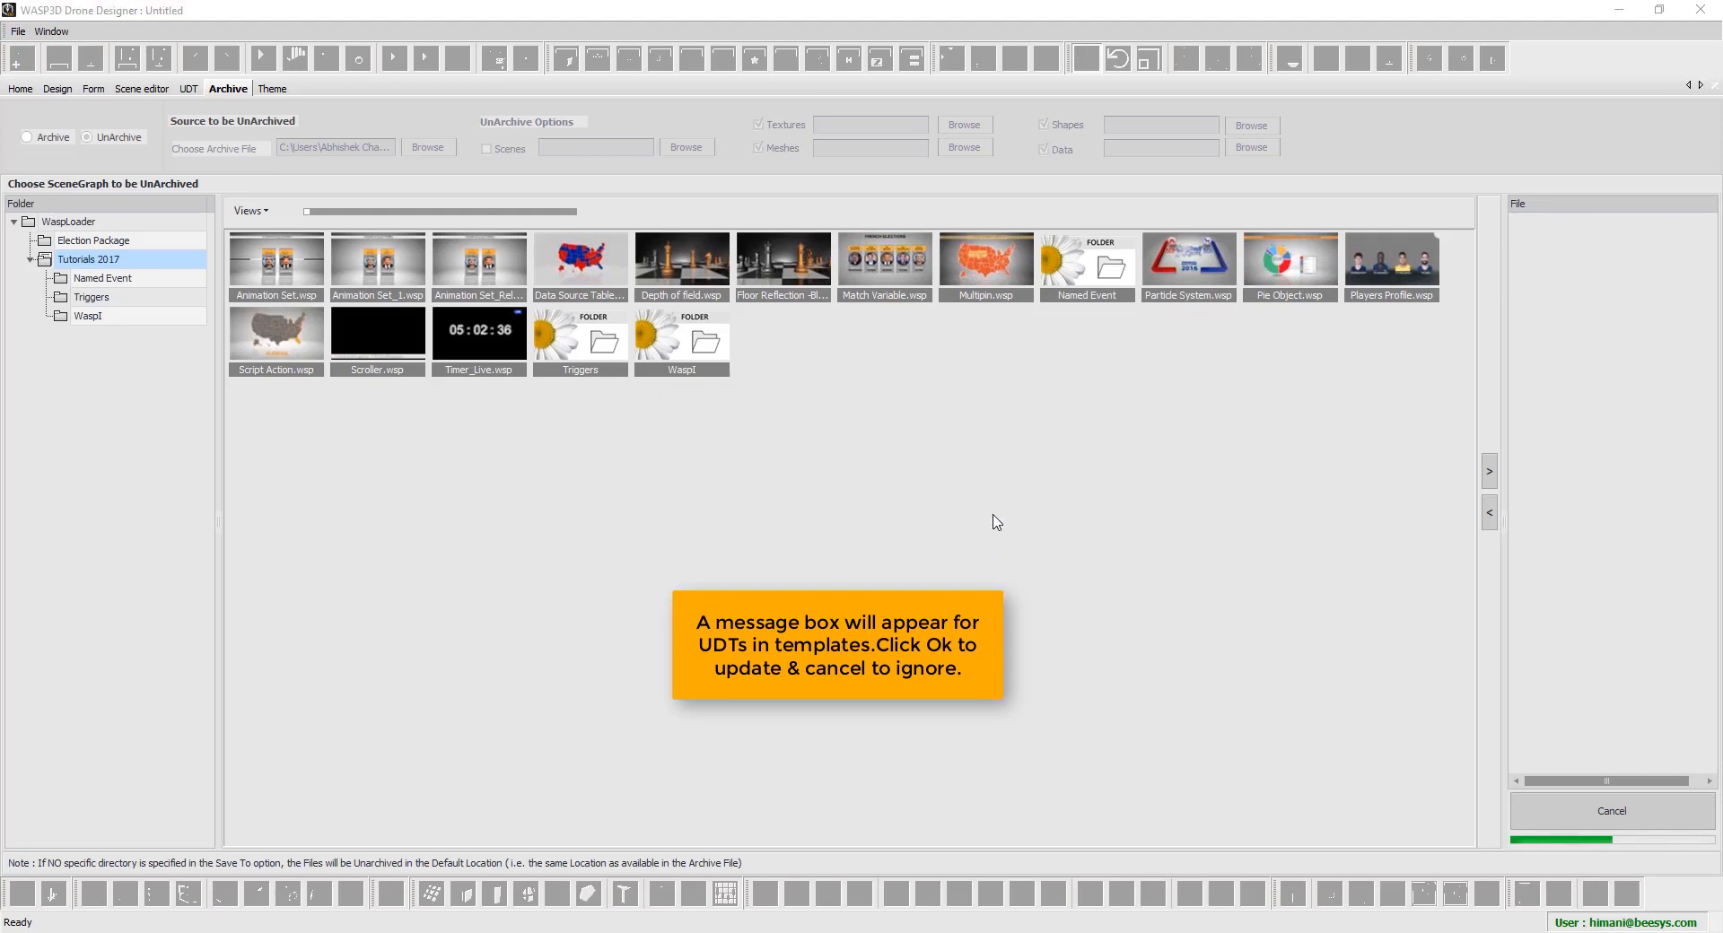
{"action": "left_click", "coordinate": [996, 519]}
{"action": "left_click", "coordinate": [997, 518]}
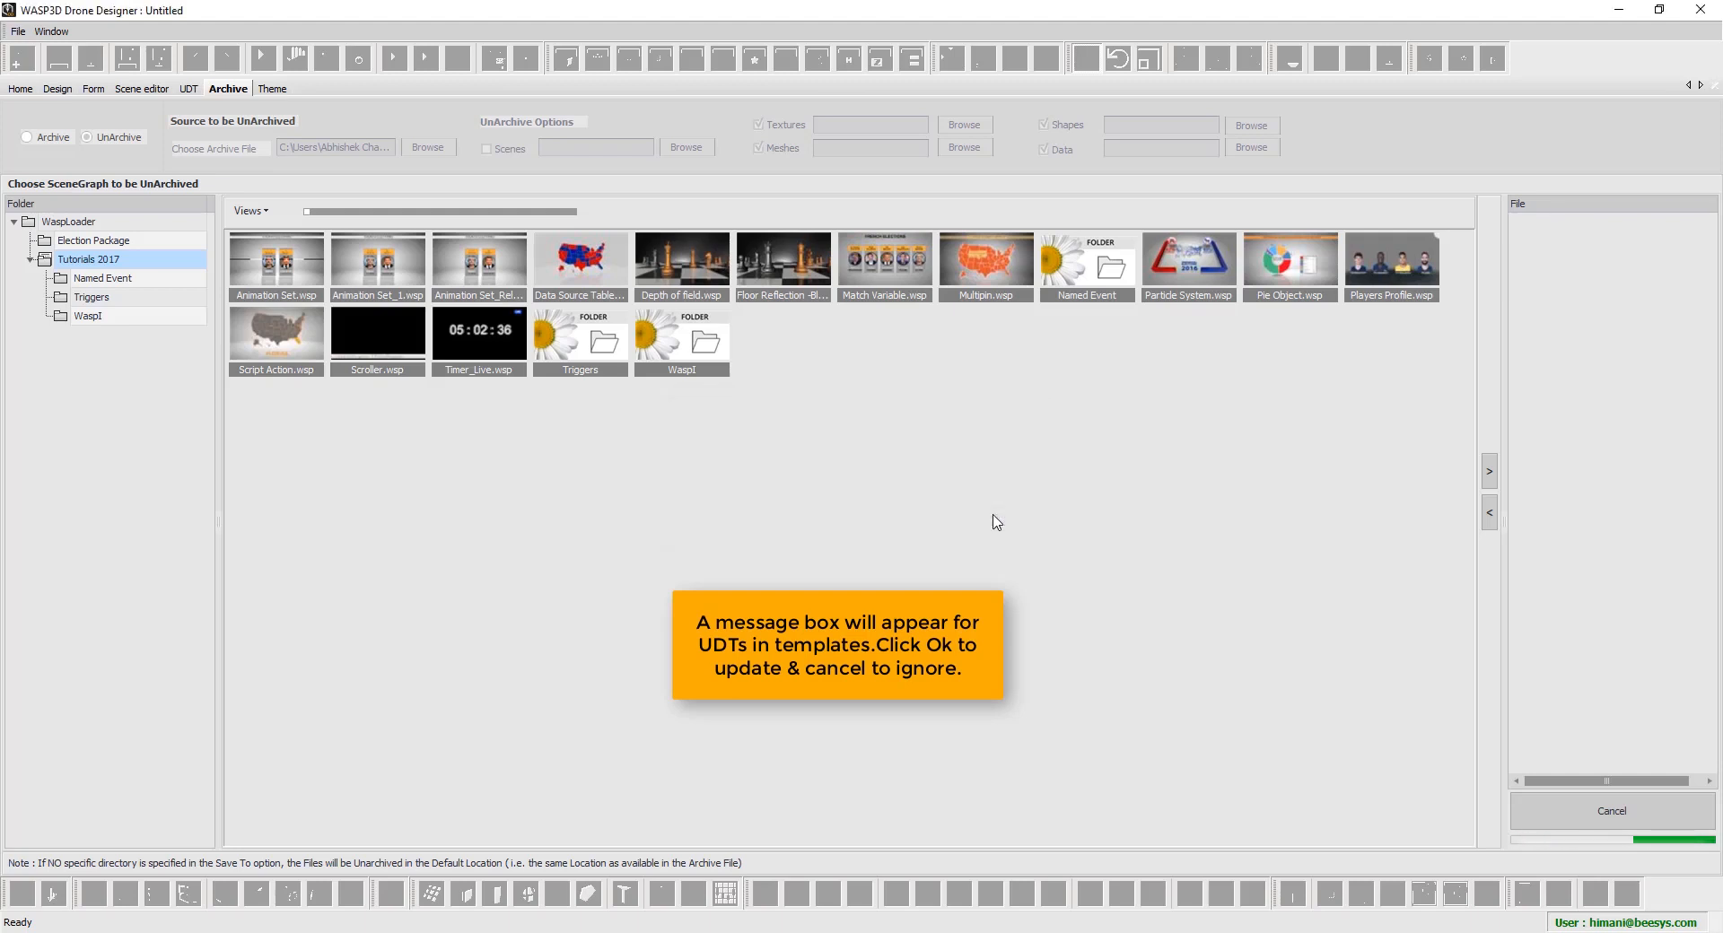
{"action": "left_click", "coordinate": [996, 518]}
{"action": "left_click", "coordinate": [996, 519]}
{"action": "left_click", "coordinate": [996, 519]}
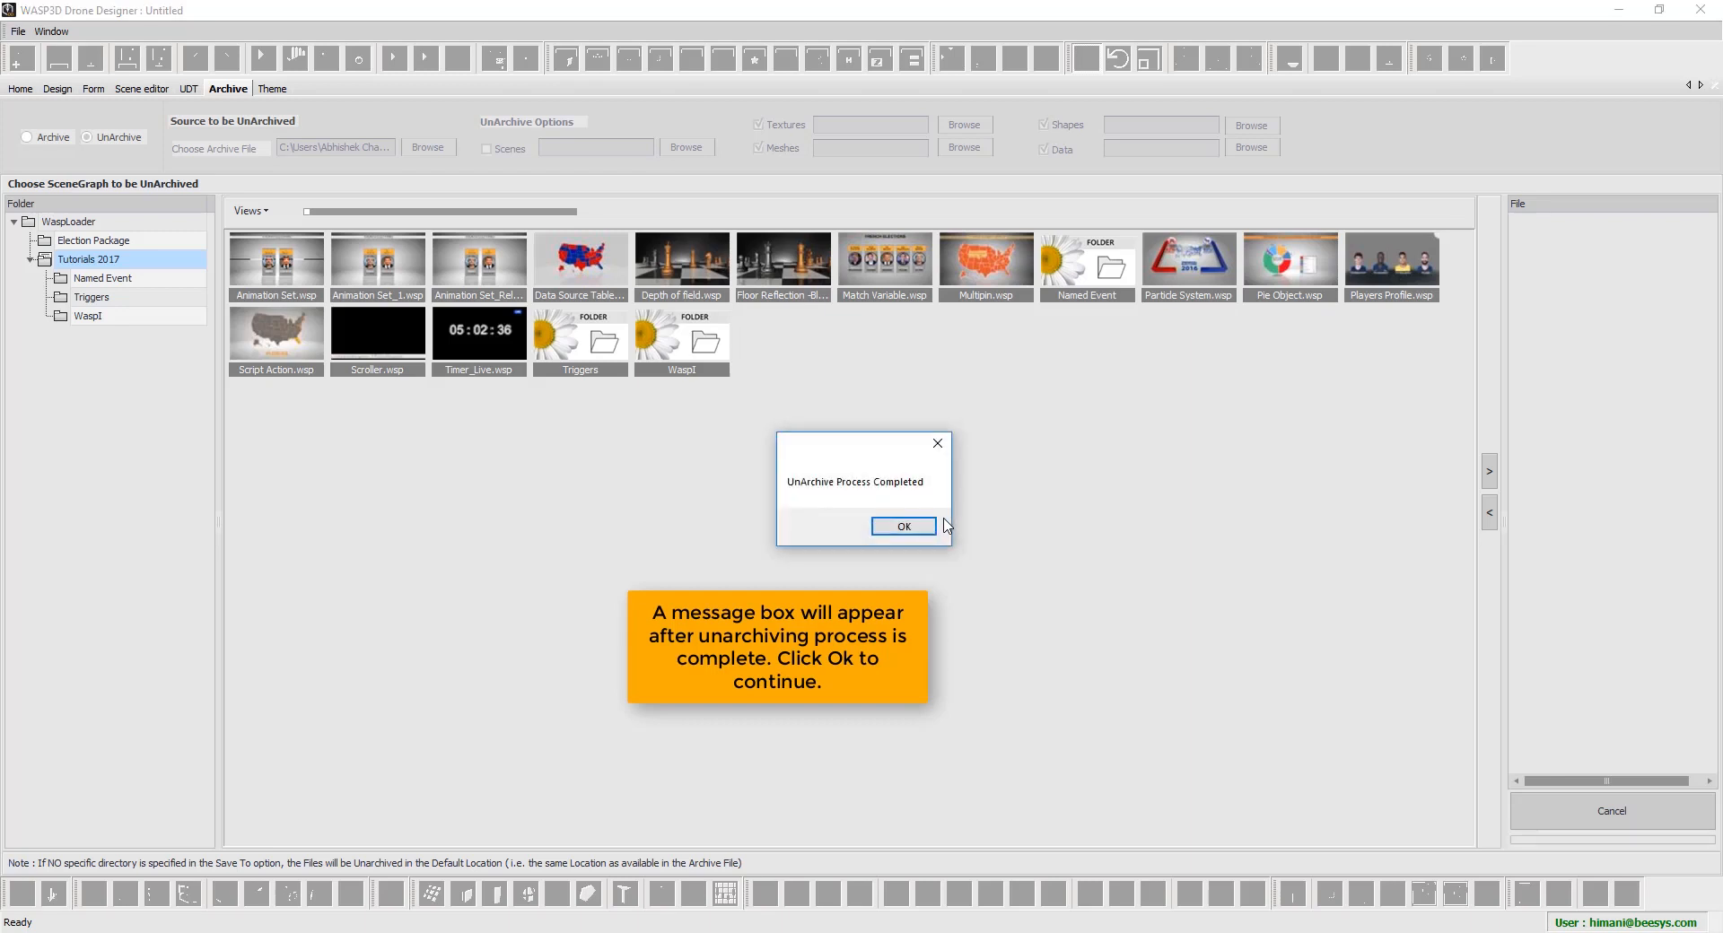
Acknowledge completion, scroll through the log's copied and missing entries, then close the log
{"action": "left_click", "coordinate": [908, 527]}
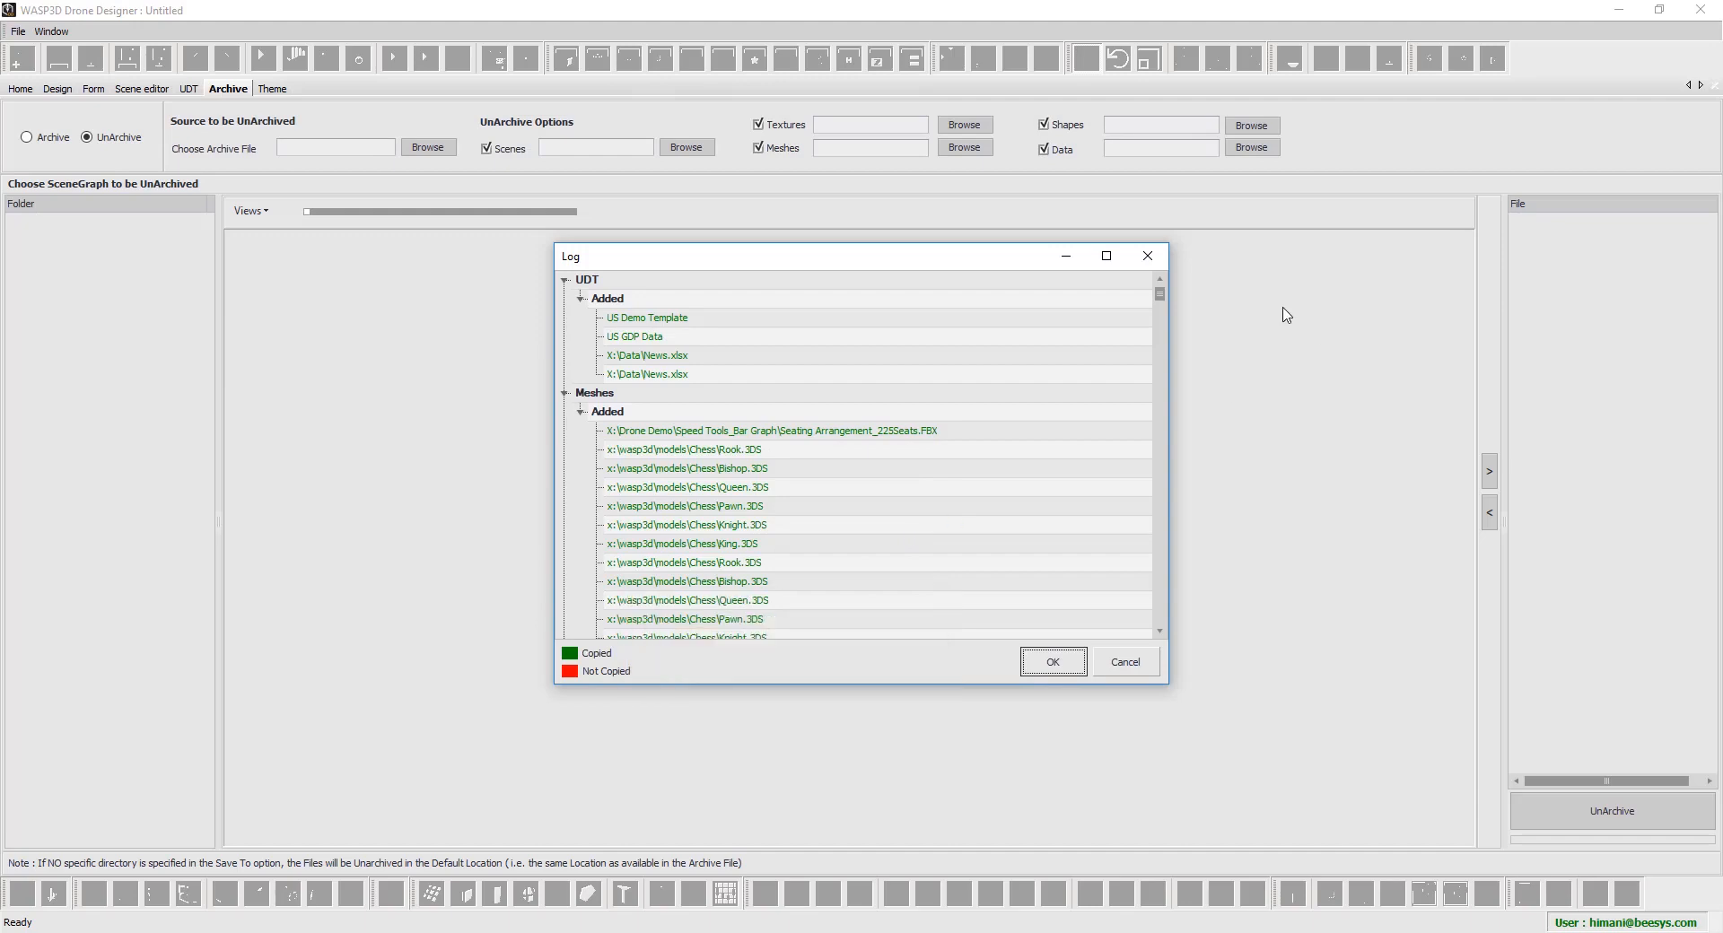
{"action": "left_click_drag", "start_coordinate": [1163, 304], "coordinate": [1161, 635]}
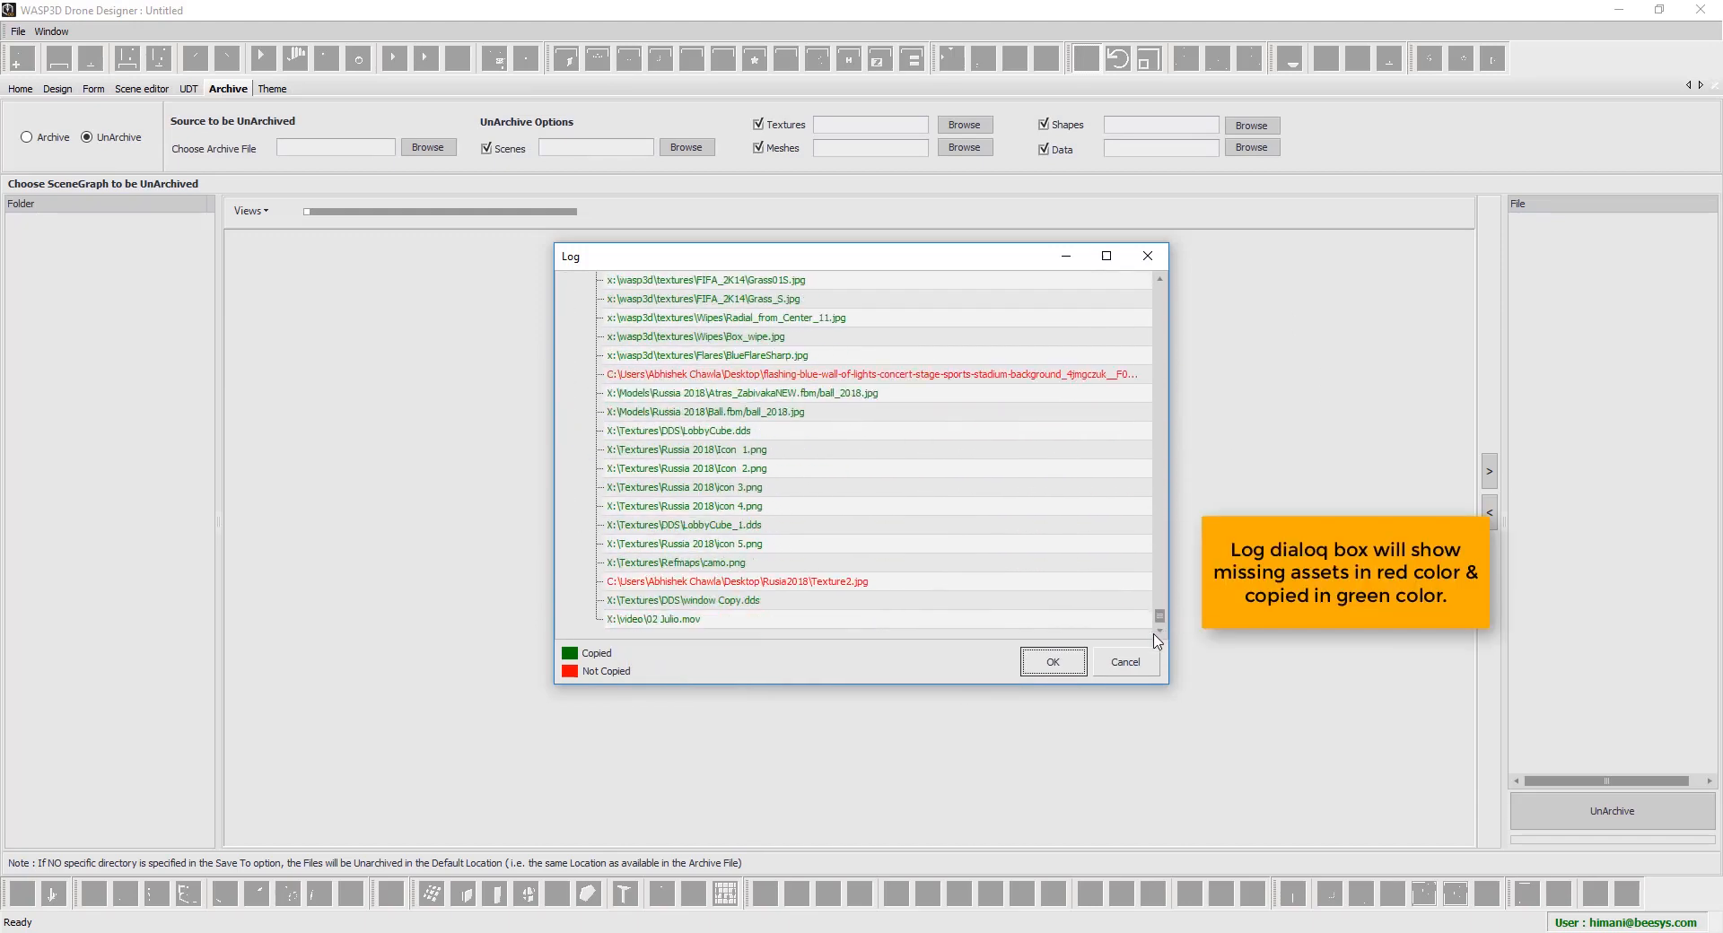
{"action": "left_click", "coordinate": [1052, 671]}
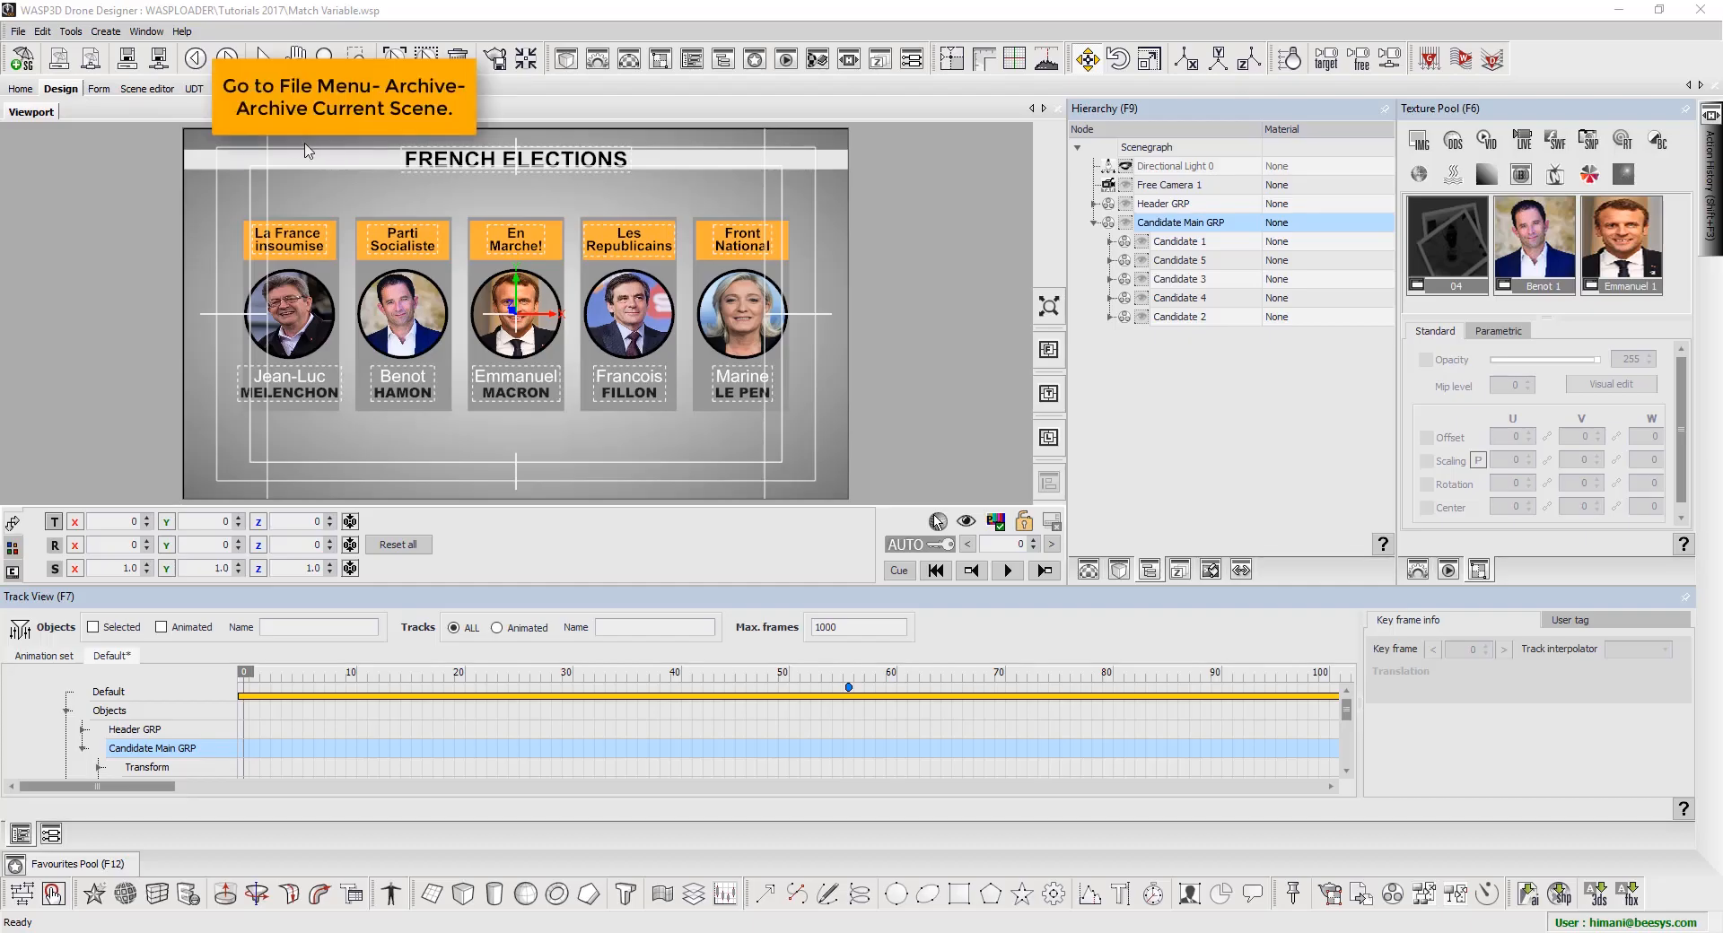
Set up Archive Current Scene with archive name Tutorial and the Desktop as save folder
{"action": "left_click", "coordinate": [1014, 574]}
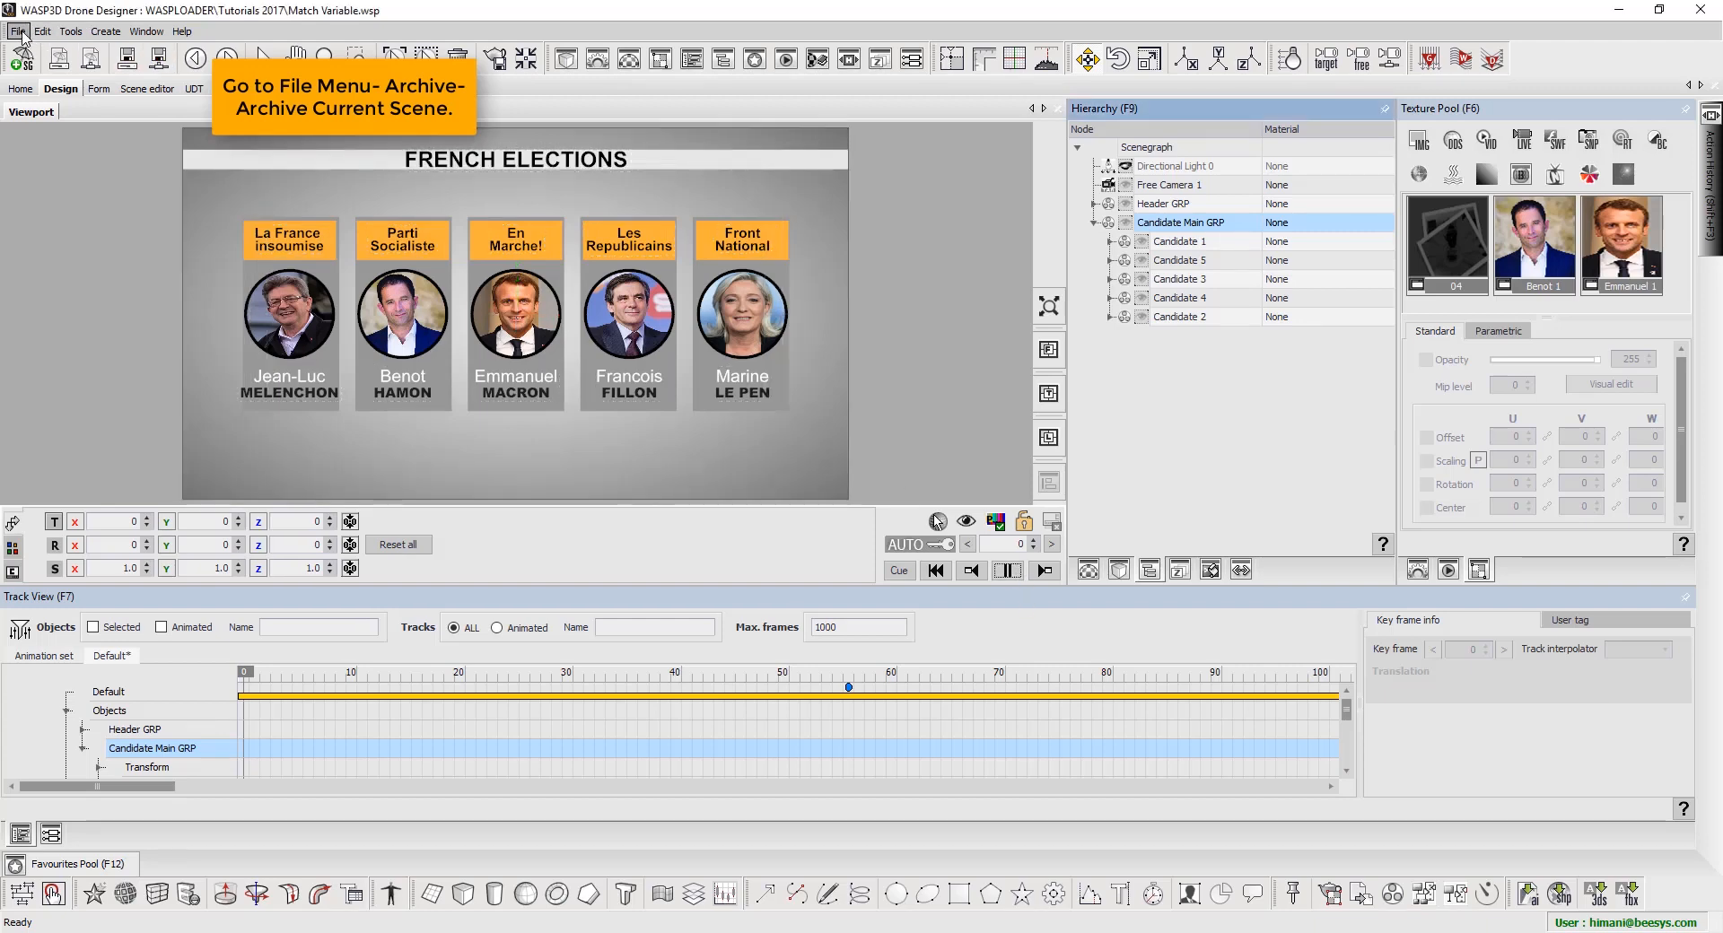
{"action": "left_click", "coordinate": [19, 32]}
{"action": "mouse_move", "coordinate": [61, 179]}
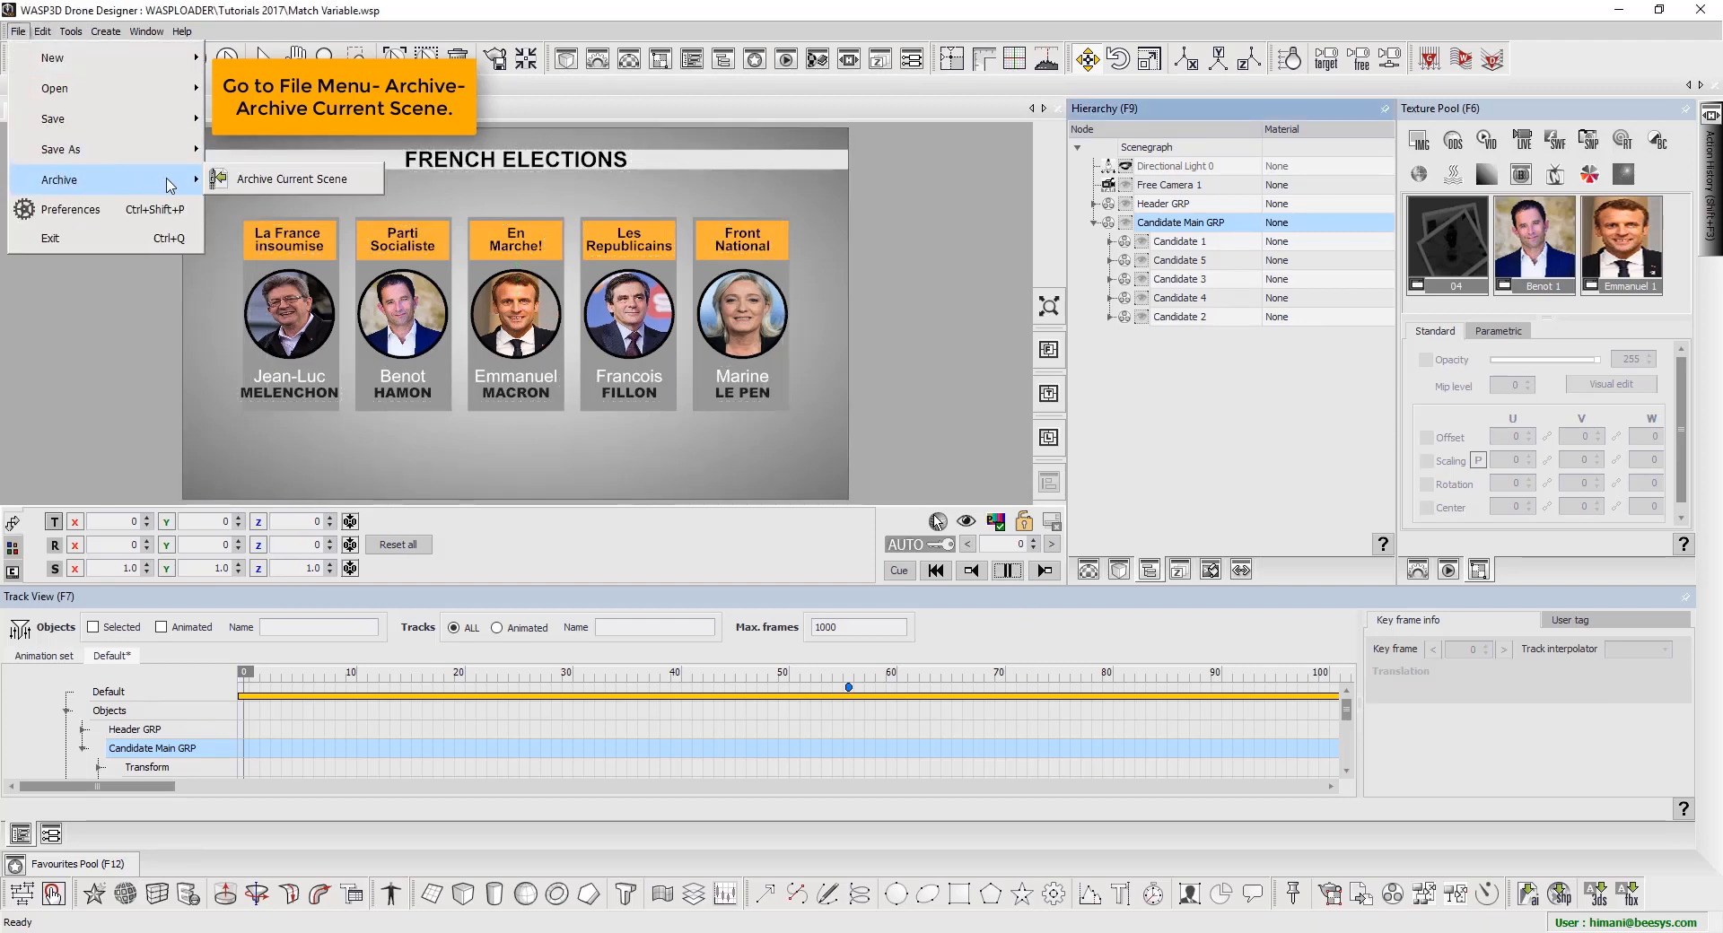
{"action": "left_click", "coordinate": [320, 185]}
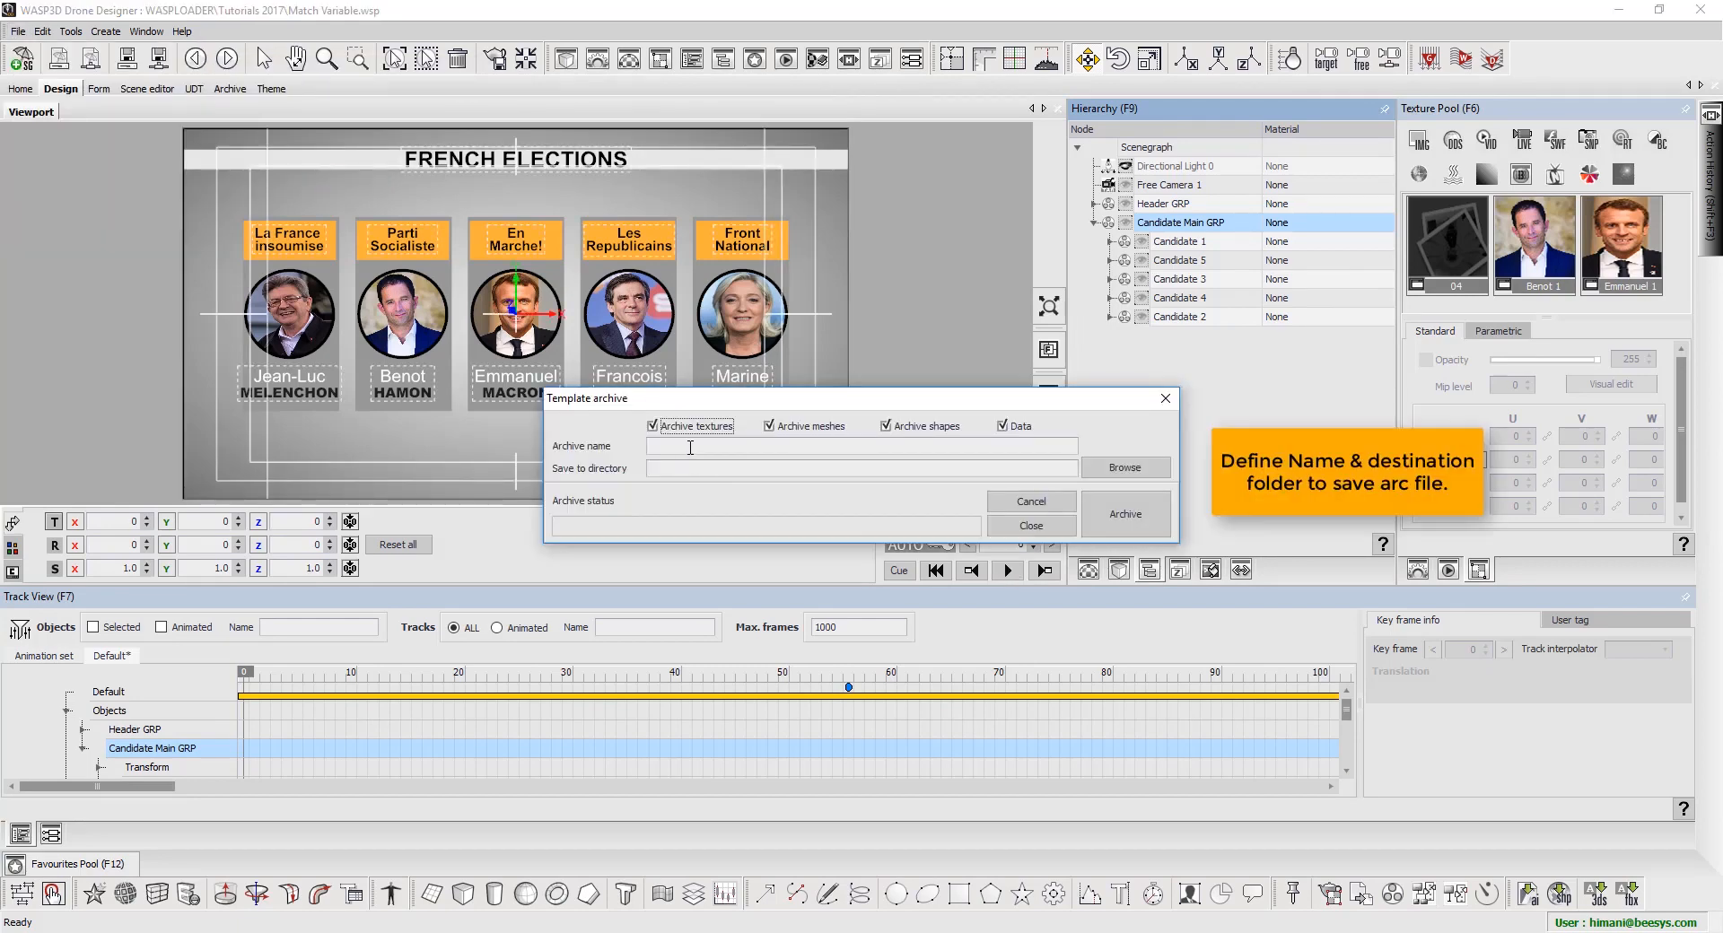
{"action": "left_click", "coordinate": [691, 447]}
{"action": "left_click", "coordinate": [1108, 471]}
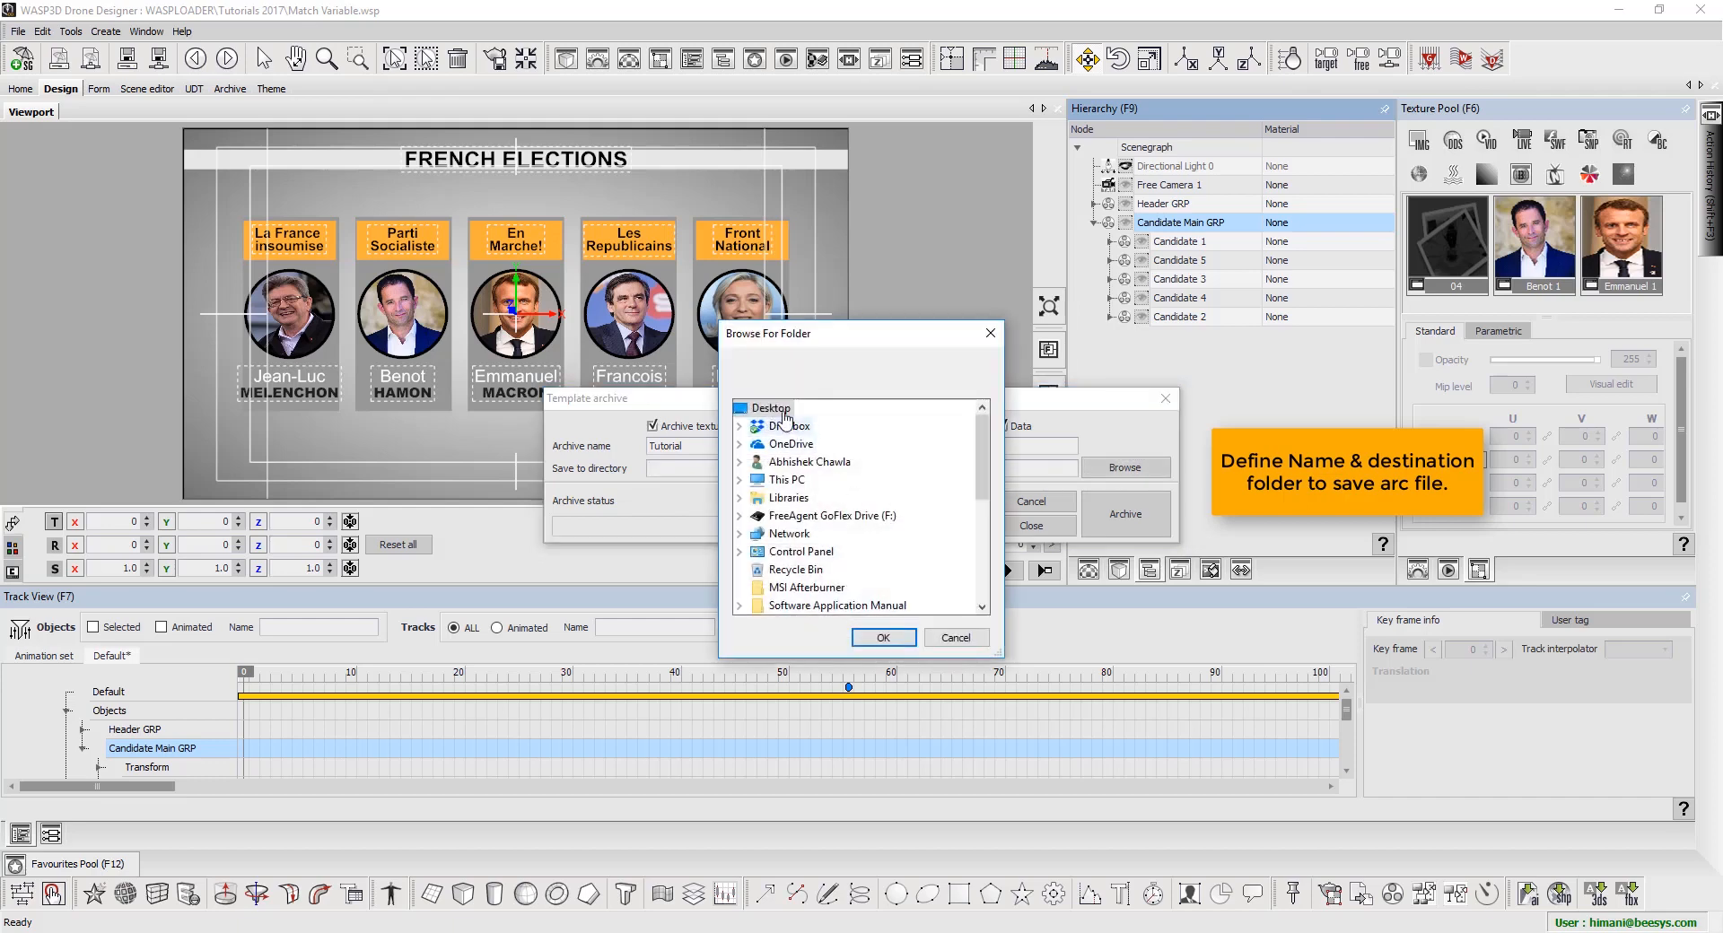
{"action": "left_click", "coordinate": [884, 638]}
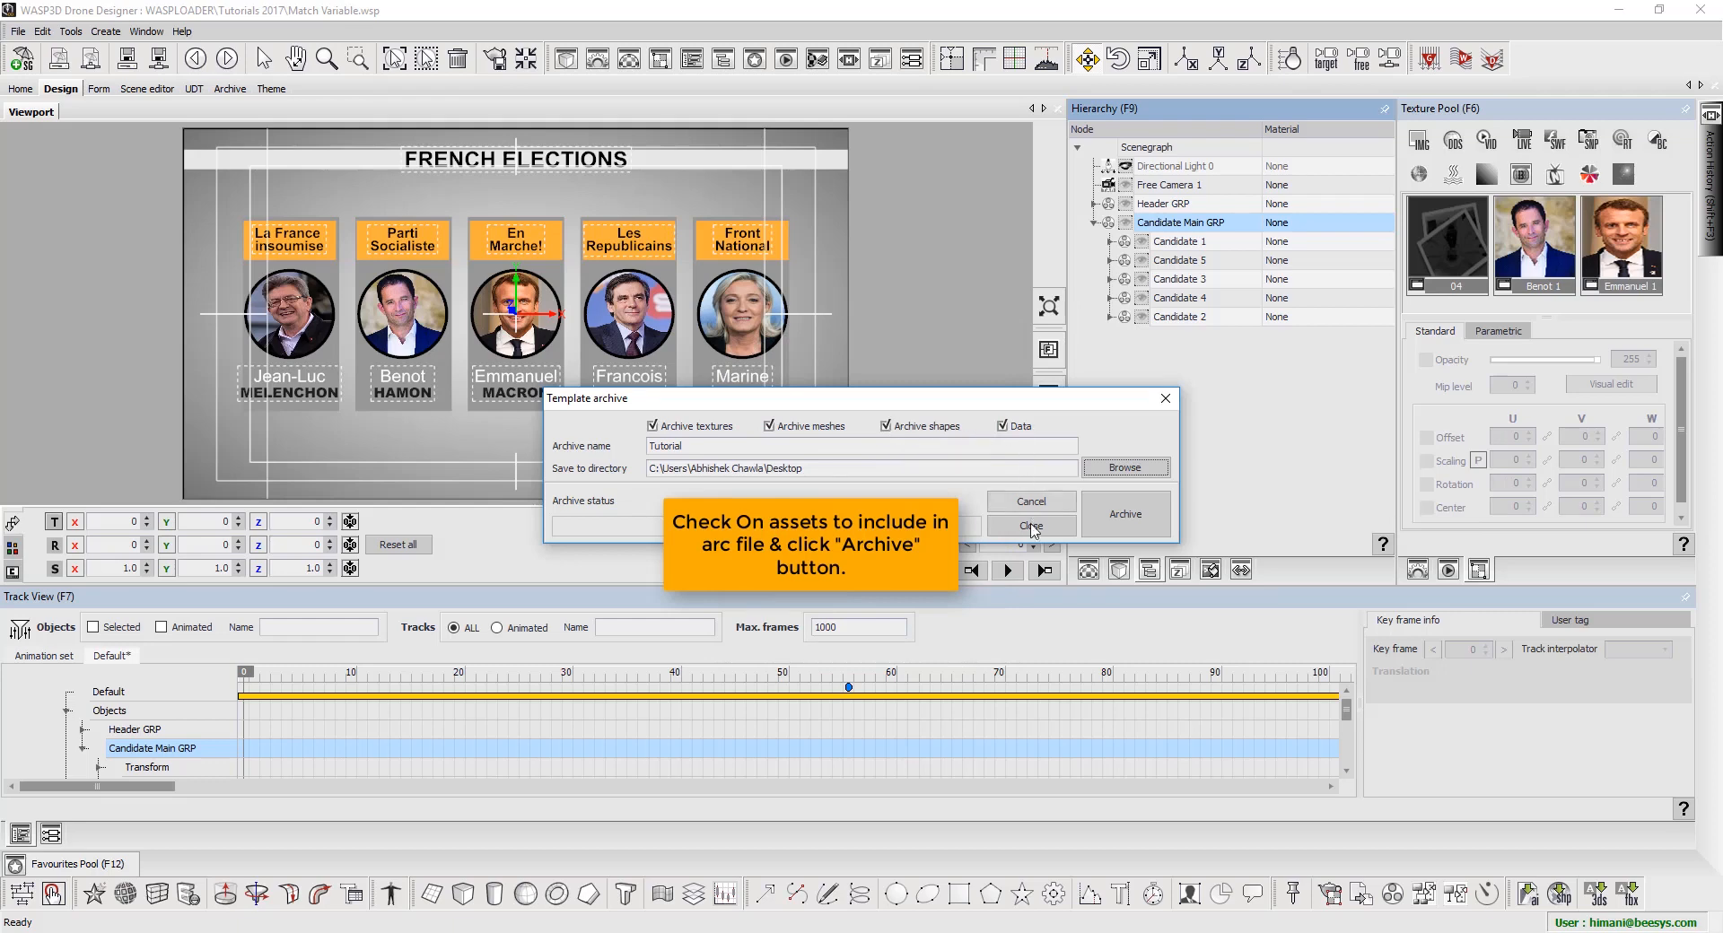
Create the Tutorial archive, then dismiss the completion message, log and Template archive dialog
{"action": "left_click", "coordinate": [1125, 530]}
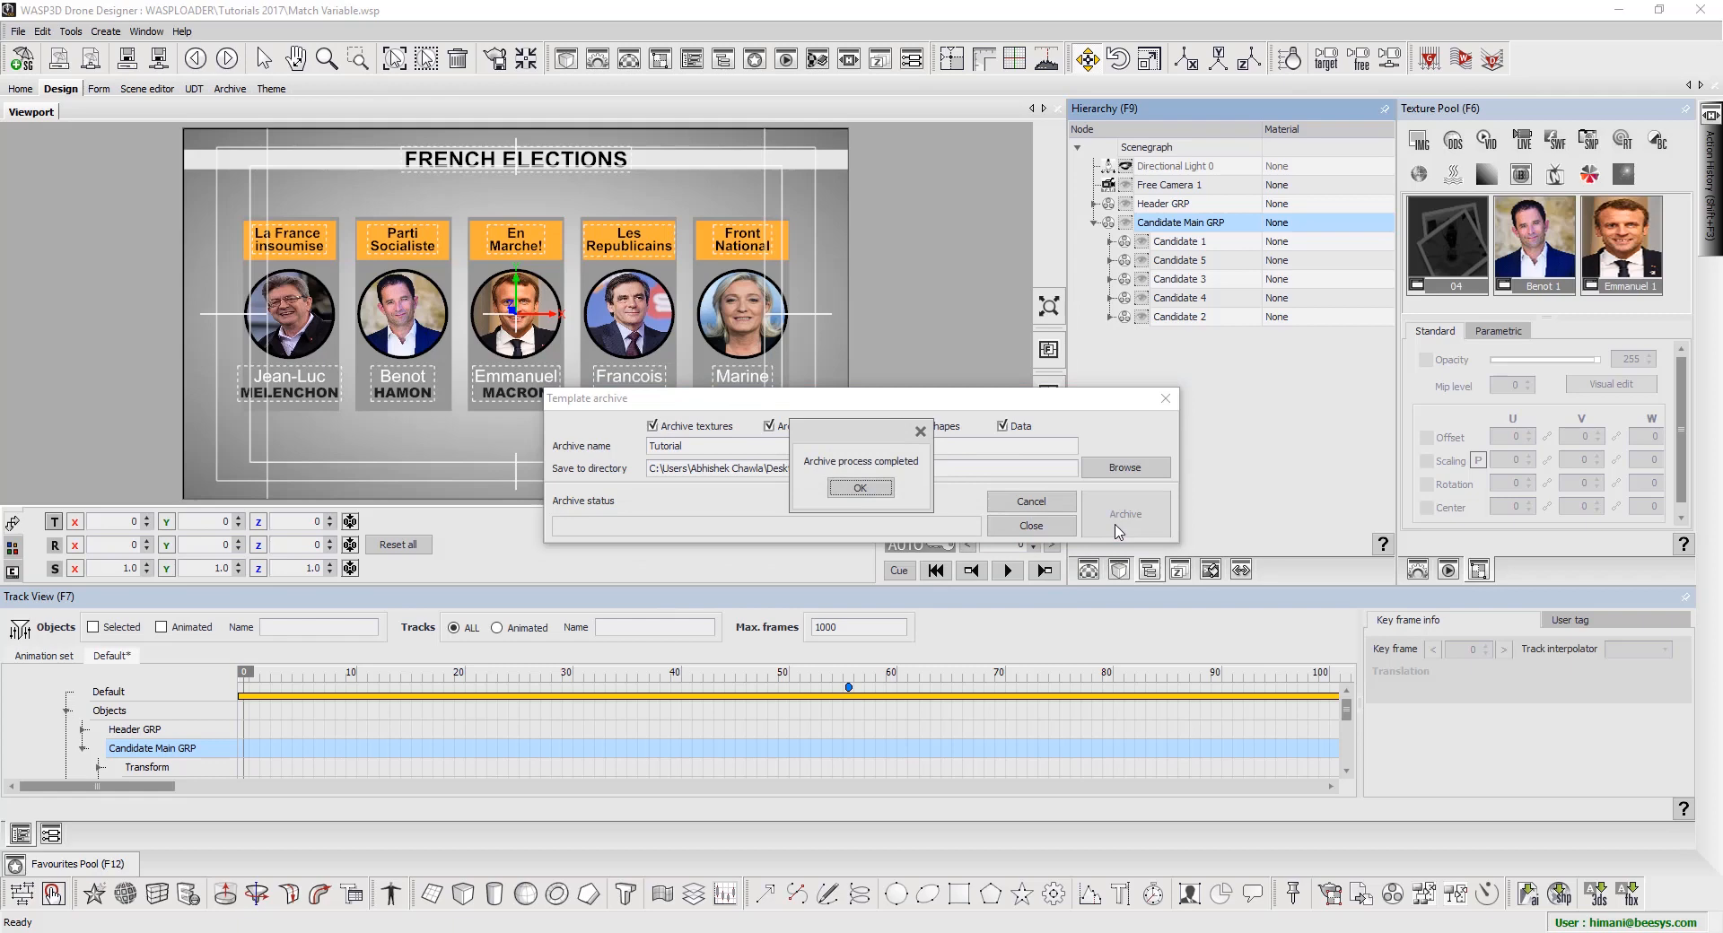
{"action": "left_click", "coordinate": [860, 488]}
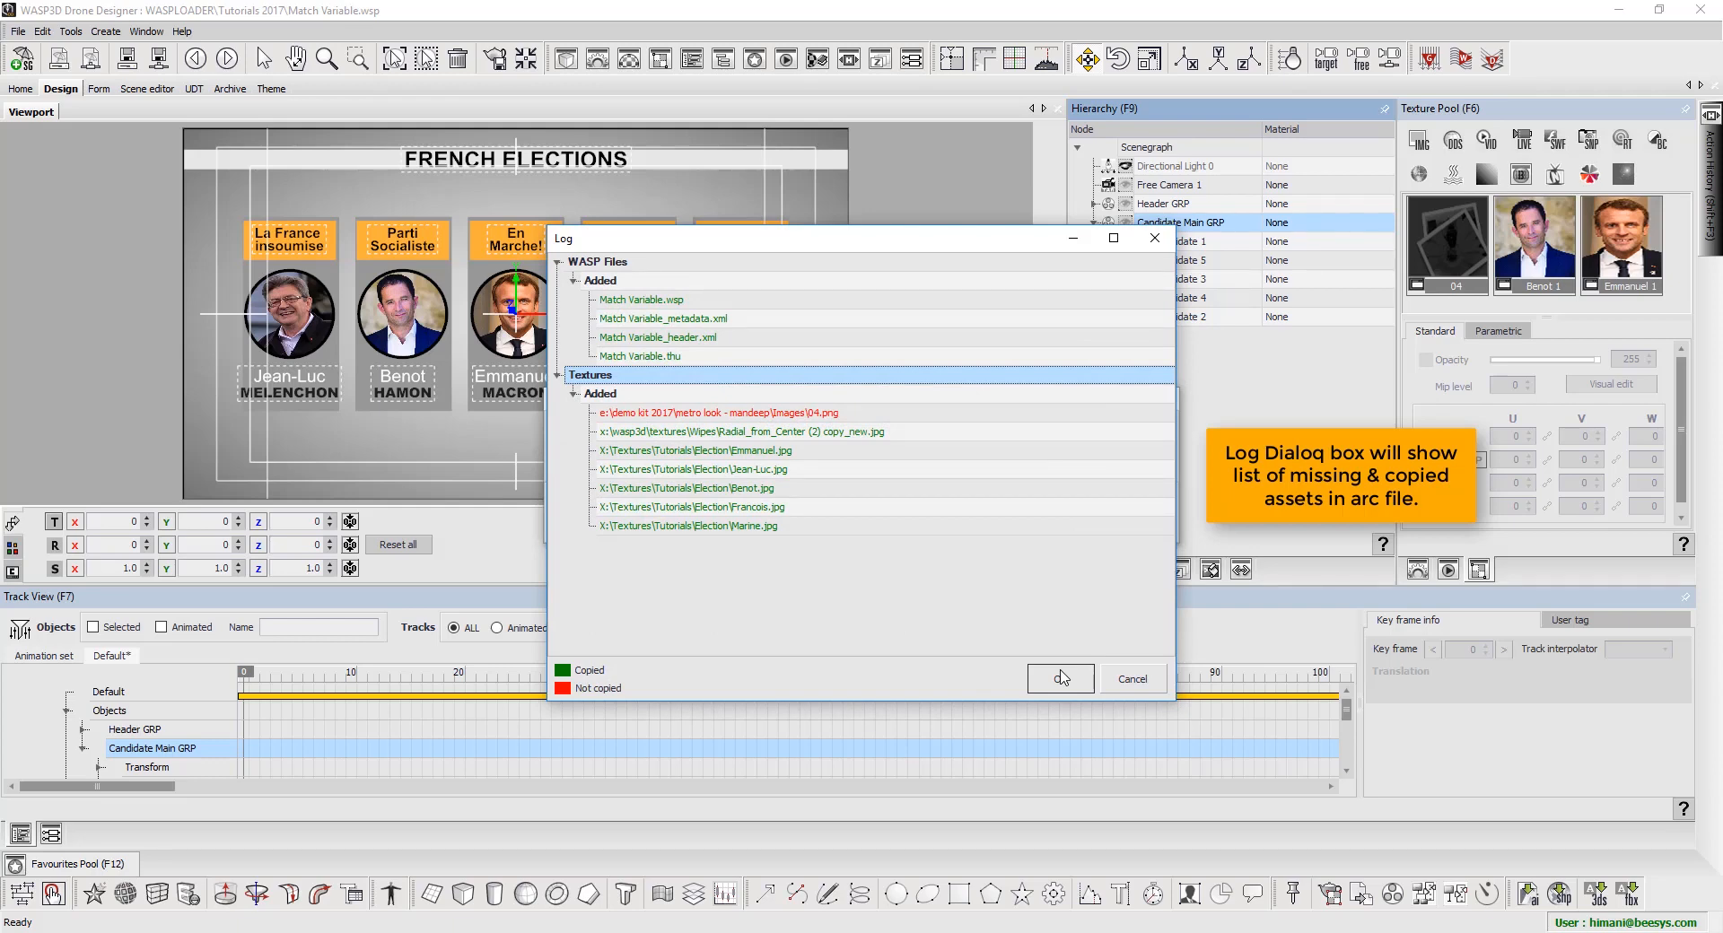
{"action": "left_click", "coordinate": [1062, 678]}
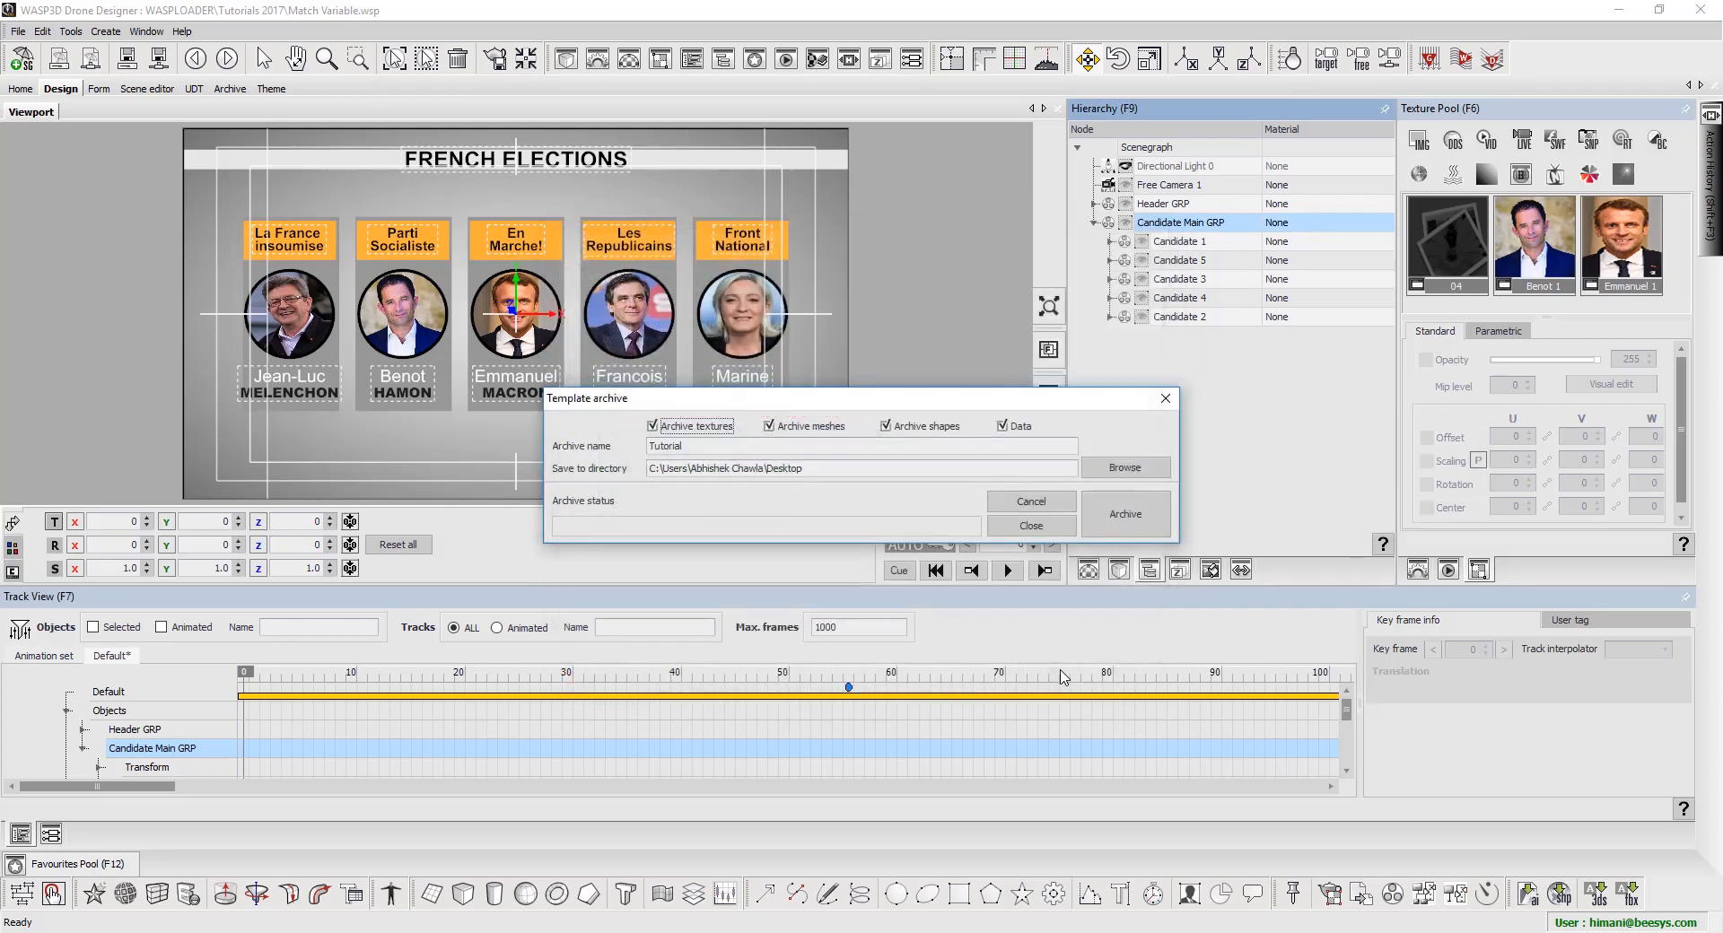
{"action": "left_click", "coordinate": [1064, 530]}
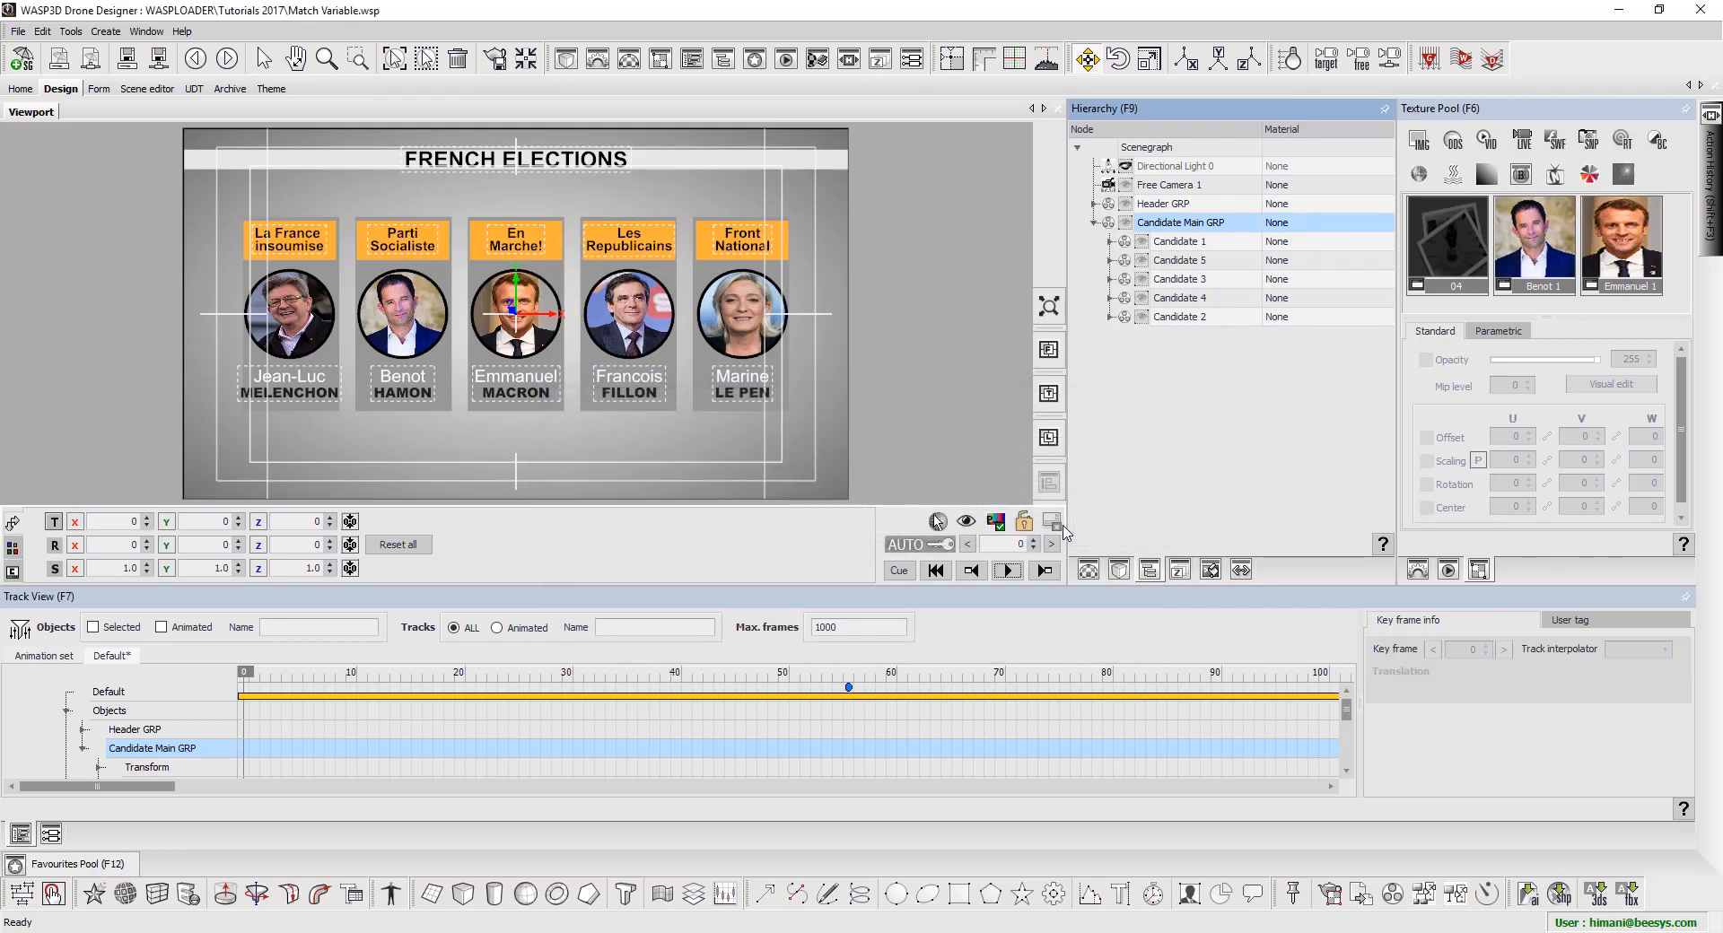